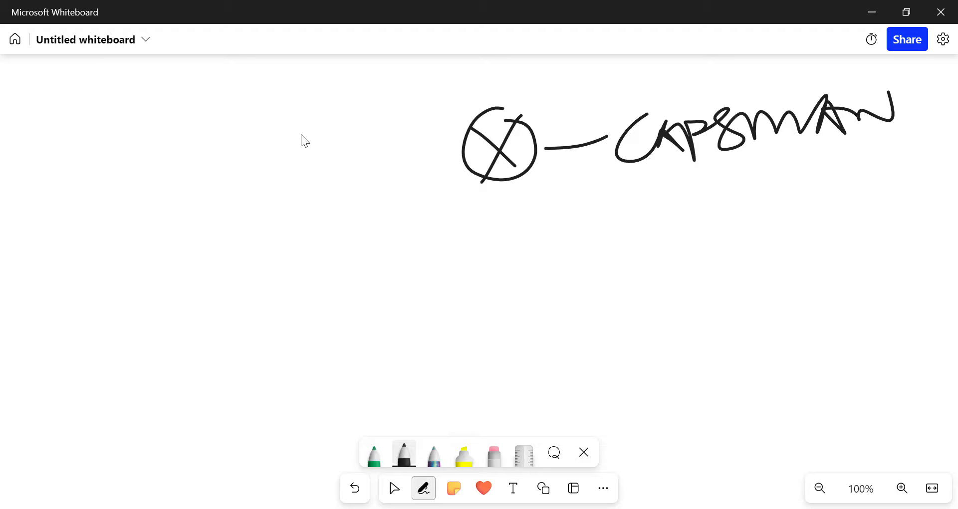
Step: Draw green links from the router to two lower devices and a circled X at the right end
key("Left")
mouse_move(482, 174)
left_mouse_down()
mouse_move(350, 323)
mouse_move(308, 349)
mouse_move(320, 316)
left_mouse_up()
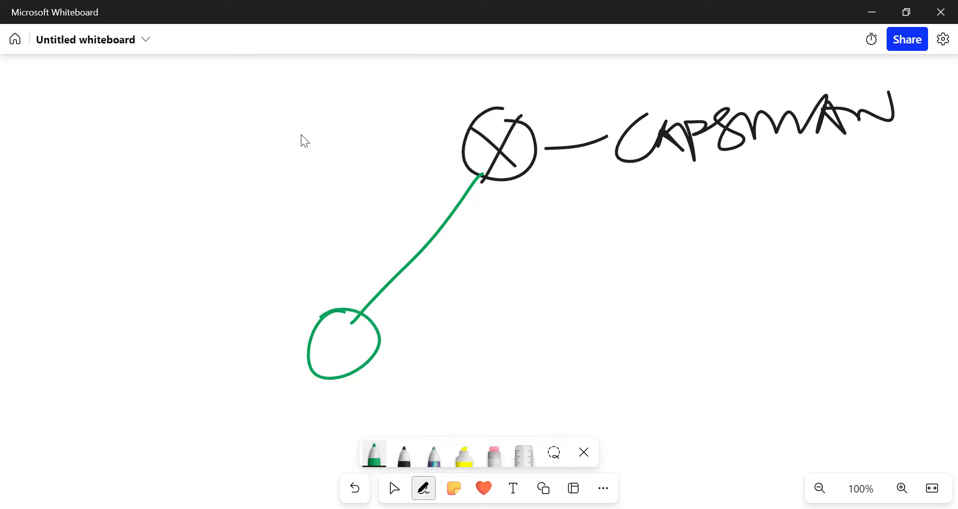
left_click_drag(530, 174, 657, 302)
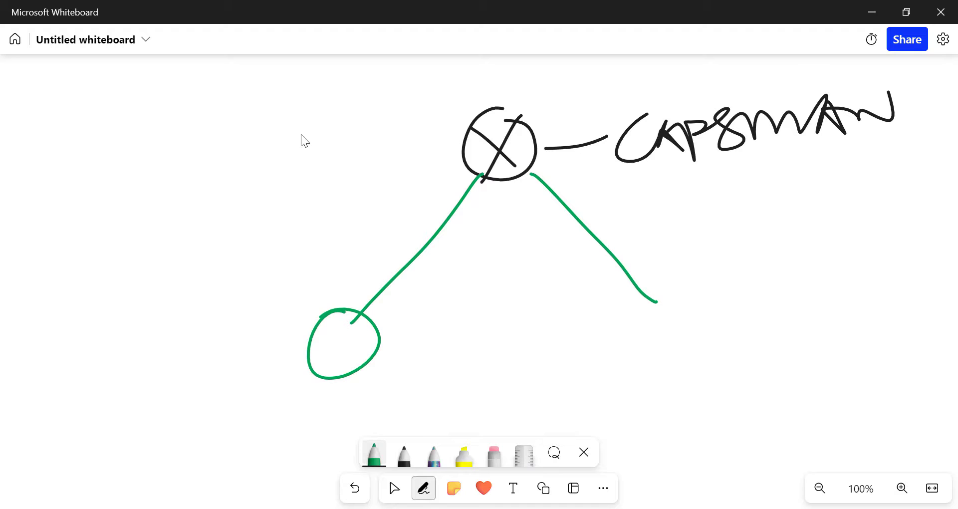
key("Right")
mouse_move(676, 282)
left_mouse_down()
mouse_move(664, 350)
mouse_move(649, 301)
mouse_move(701, 283)
left_mouse_up()
left_click_drag(668, 305, 726, 346)
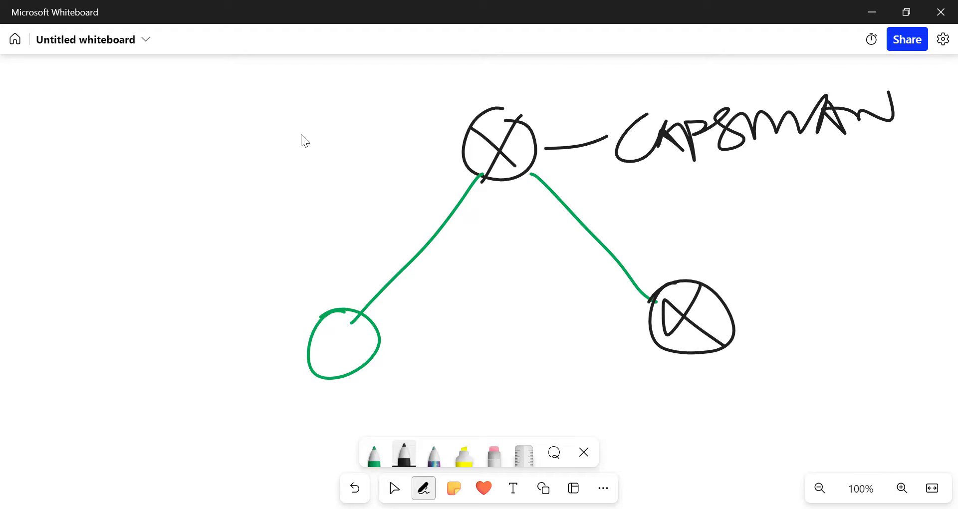
Step: Replace the green circle at lower left with a black circle
left_click(494, 454)
mouse_move(309, 344)
left_mouse_down()
mouse_move(342, 302)
mouse_move(389, 327)
mouse_move(348, 371)
mouse_move(385, 323)
mouse_move(334, 346)
mouse_move(322, 384)
left_mouse_up()
left_click(404, 454)
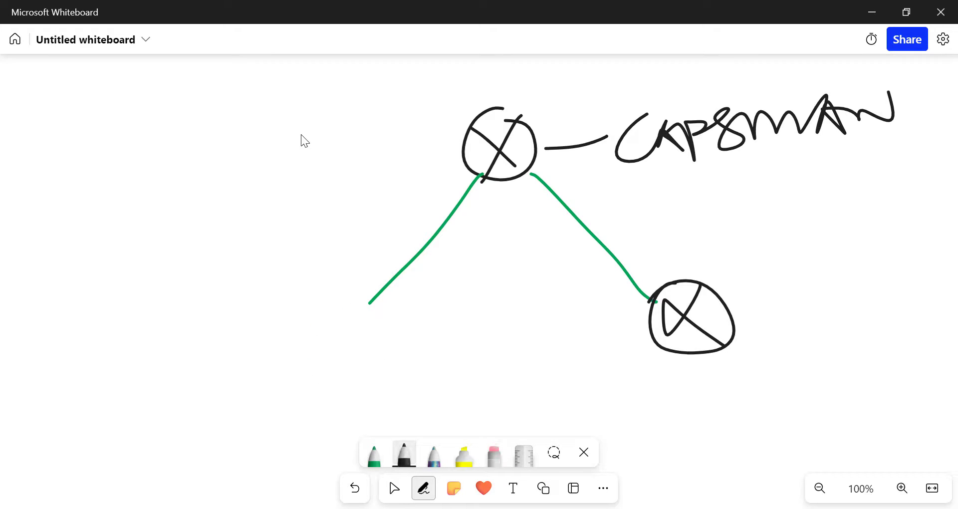
mouse_move(369, 297)
left_mouse_down()
mouse_move(317, 352)
mouse_move(350, 295)
mouse_move(370, 296)
left_mouse_up()
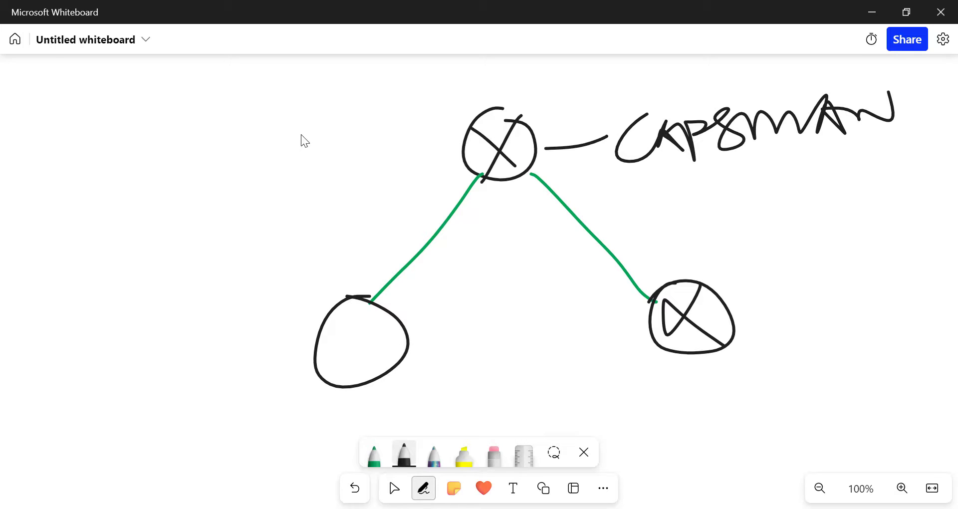
Step: Draw red links from the router to both lower devices, parallel to the green ones
left_click(373, 454)
left_click(373, 454)
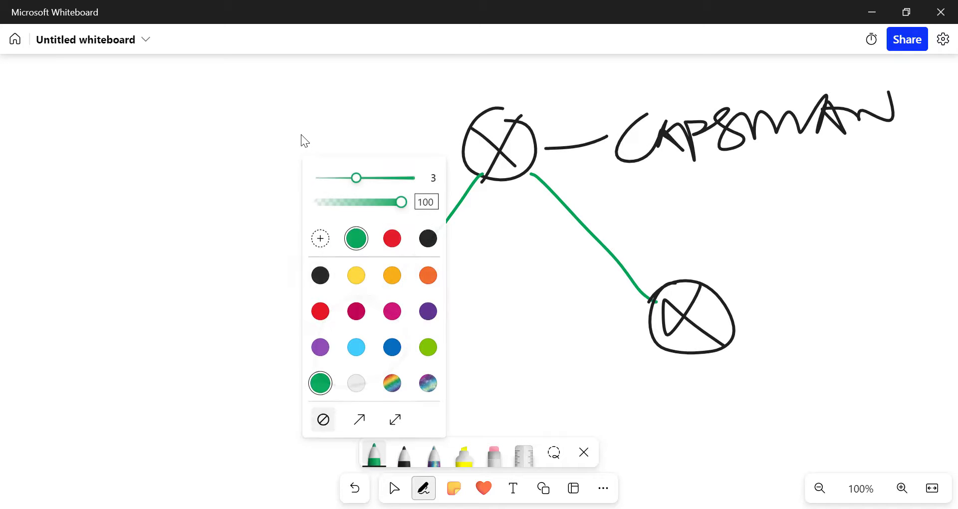
left_click(392, 238)
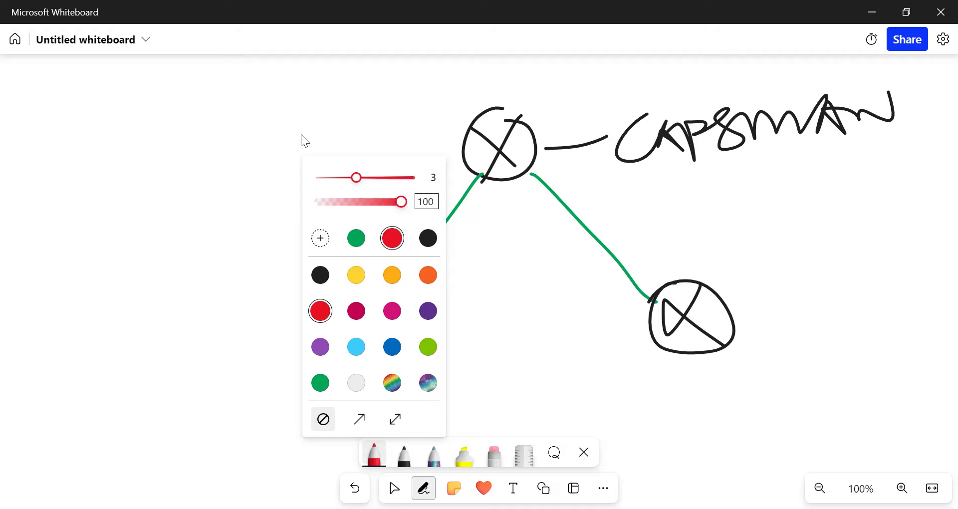
left_click(488, 188)
left_click_drag(495, 187, 397, 325)
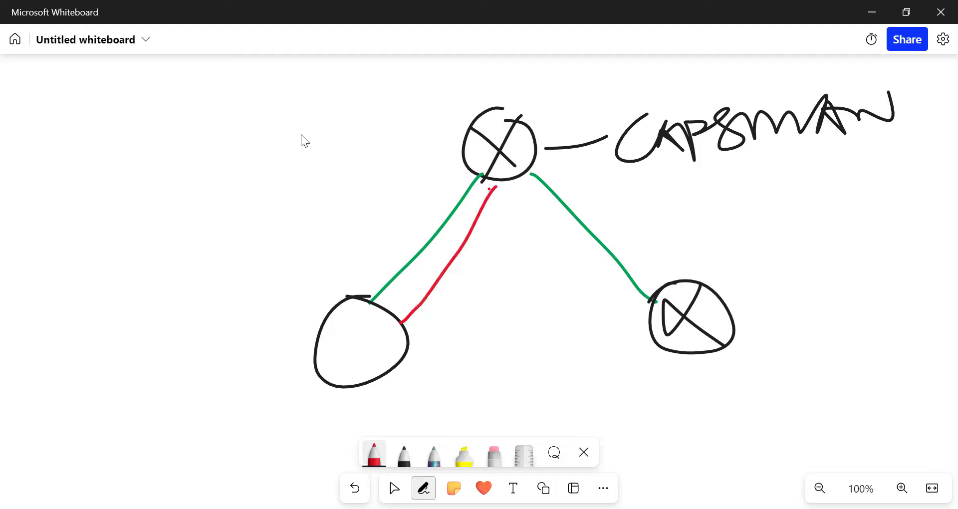
mouse_move(513, 183)
left_mouse_down()
mouse_move(589, 282)
mouse_move(646, 323)
left_mouse_up()
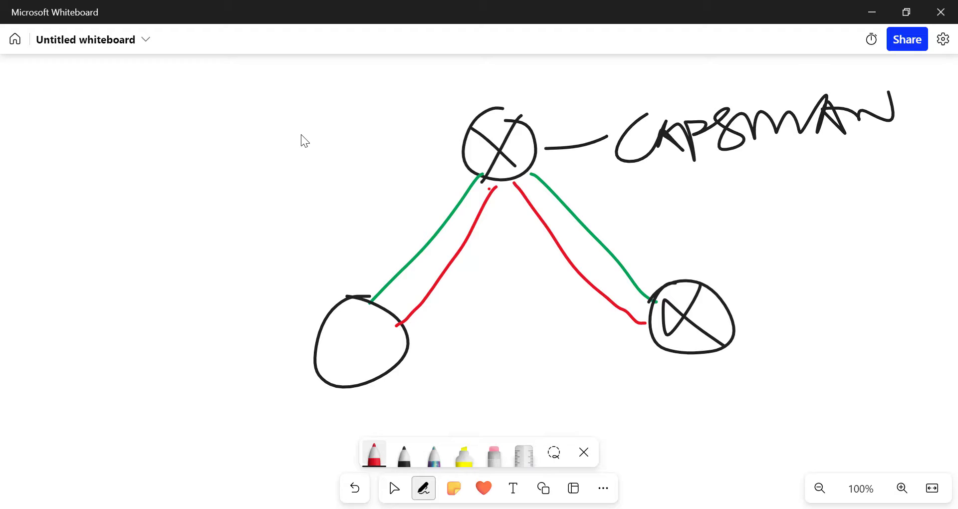
Step: Mark an X inside the lower-left circle and draw a leader line out from it
left_click(403, 454)
left_click_drag(392, 314, 342, 387)
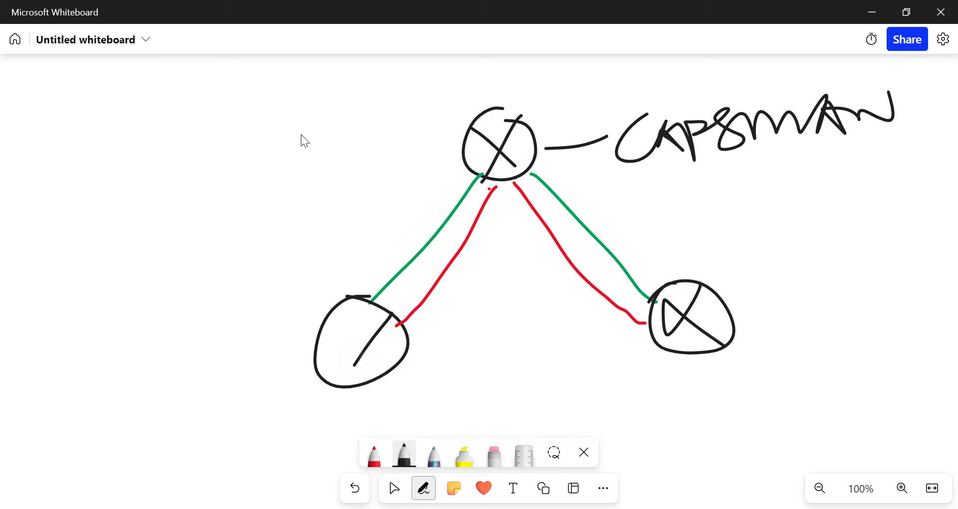
left_click_drag(330, 320, 390, 357)
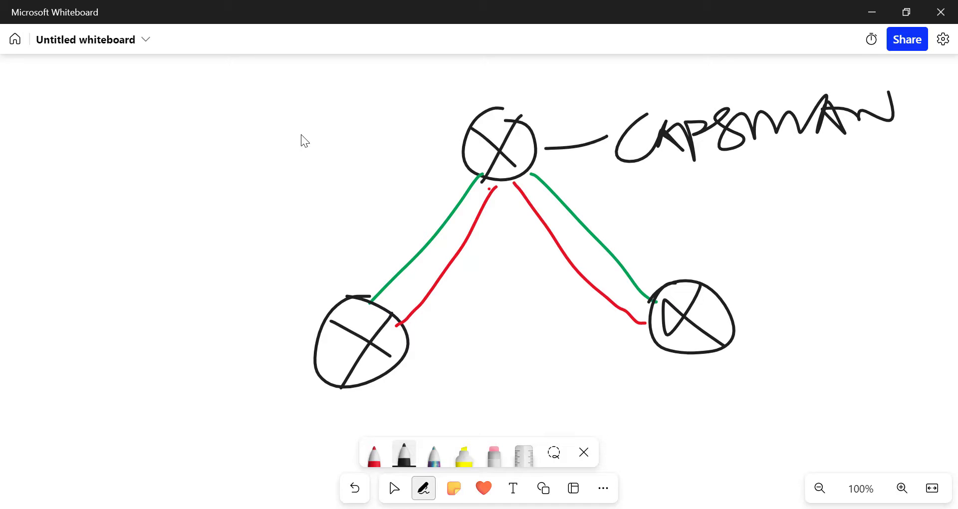
left_click_drag(333, 301, 228, 248)
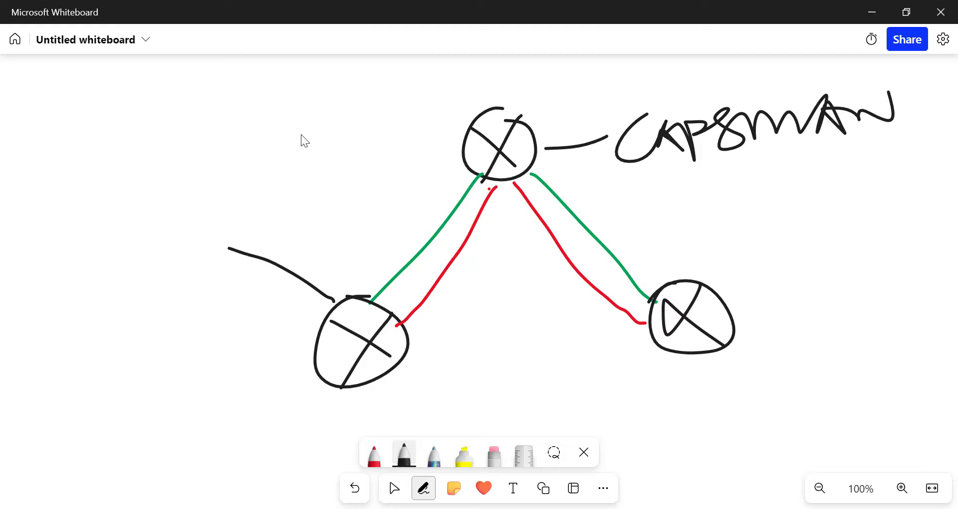
Step: Handwrite TMG and TMG_Guest beside the lower-left access point
left_click_drag(78, 232, 75, 279)
mouse_move(57, 243)
left_mouse_down()
mouse_move(99, 218)
mouse_move(114, 254)
mouse_move(143, 264)
left_mouse_up()
left_click(169, 204)
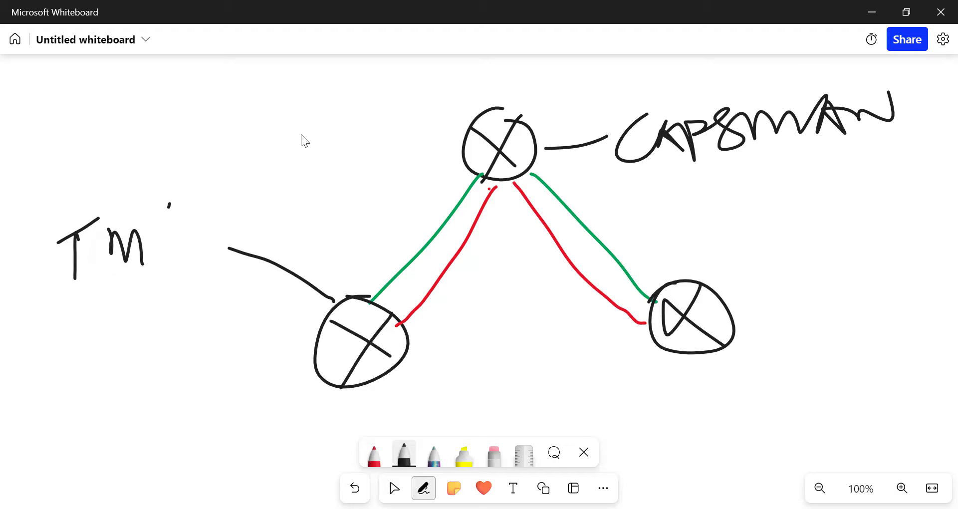
left_click_drag(170, 203, 177, 261)
left_click_drag(37, 333, 34, 374)
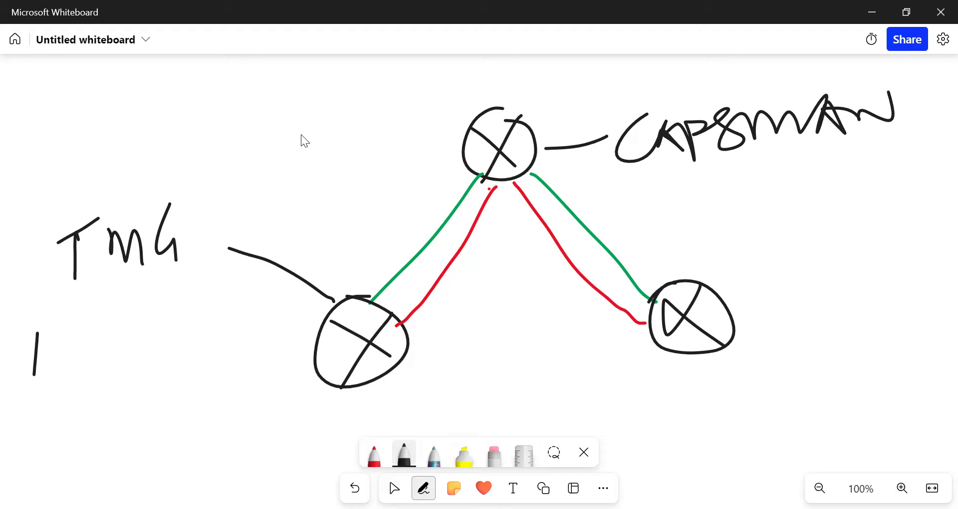
mouse_move(19, 338)
left_mouse_down()
mouse_move(57, 323)
mouse_move(58, 370)
mouse_move(92, 341)
mouse_move(98, 363)
left_mouse_up()
mouse_move(129, 324)
left_mouse_down()
mouse_move(110, 345)
mouse_move(148, 366)
left_mouse_up()
mouse_move(169, 310)
left_mouse_down()
mouse_move(185, 335)
mouse_move(245, 286)
mouse_move(253, 308)
left_mouse_up()
left_click_drag(249, 303, 268, 289)
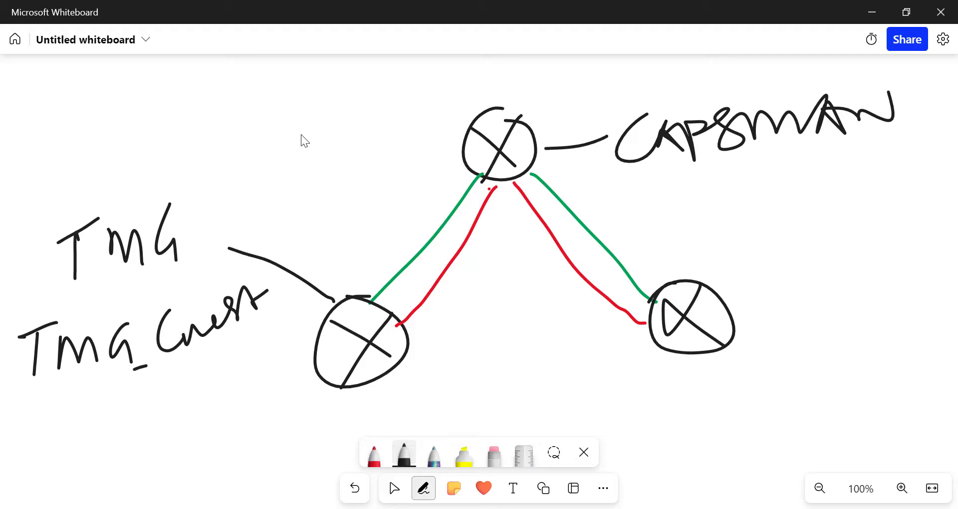
Step: Handwrite TMG and TMG_Guest beside the right-hand access point
left_click_drag(722, 246, 731, 264)
left_click_drag(704, 242, 741, 230)
mouse_move(755, 260)
left_mouse_down()
mouse_move(768, 240)
mouse_move(796, 255)
left_mouse_up()
left_click_drag(814, 215, 824, 252)
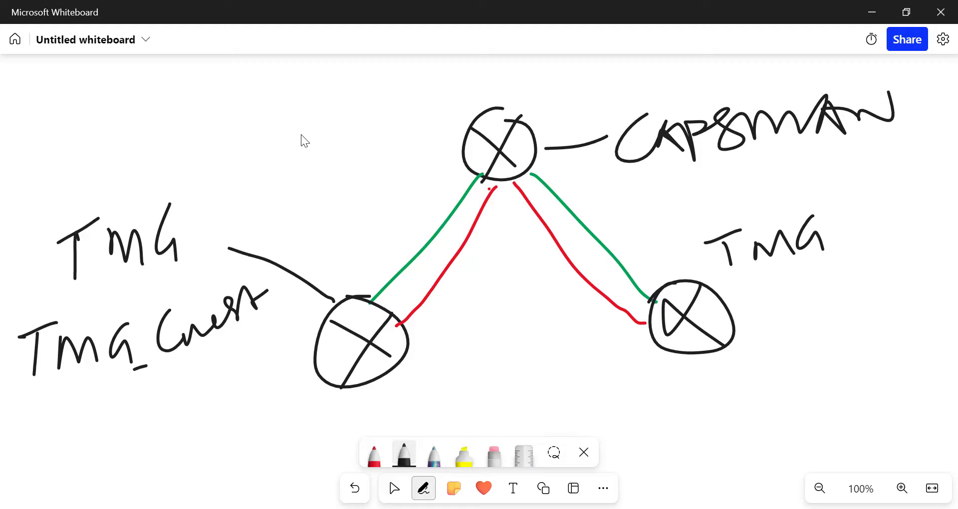
mouse_move(747, 297)
left_mouse_down()
mouse_move(749, 331)
mouse_move(762, 294)
left_mouse_up()
mouse_move(768, 316)
left_mouse_down()
mouse_move(772, 299)
mouse_move(799, 290)
mouse_move(802, 311)
left_mouse_up()
mouse_move(823, 280)
left_mouse_down()
mouse_move(832, 311)
mouse_move(859, 315)
left_mouse_up()
mouse_move(854, 270)
left_mouse_down()
mouse_move(870, 284)
mouse_move(898, 259)
mouse_move(918, 254)
mouse_move(920, 269)
left_mouse_up()
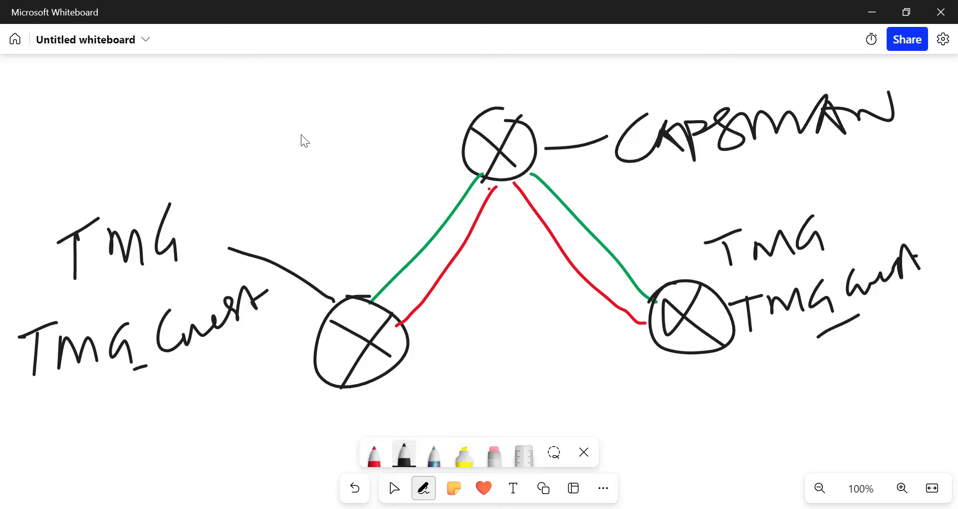
Step: Underline both access points and draw an incoming arrow to the main router
left_click_drag(308, 407, 403, 386)
left_click_drag(639, 377, 747, 362)
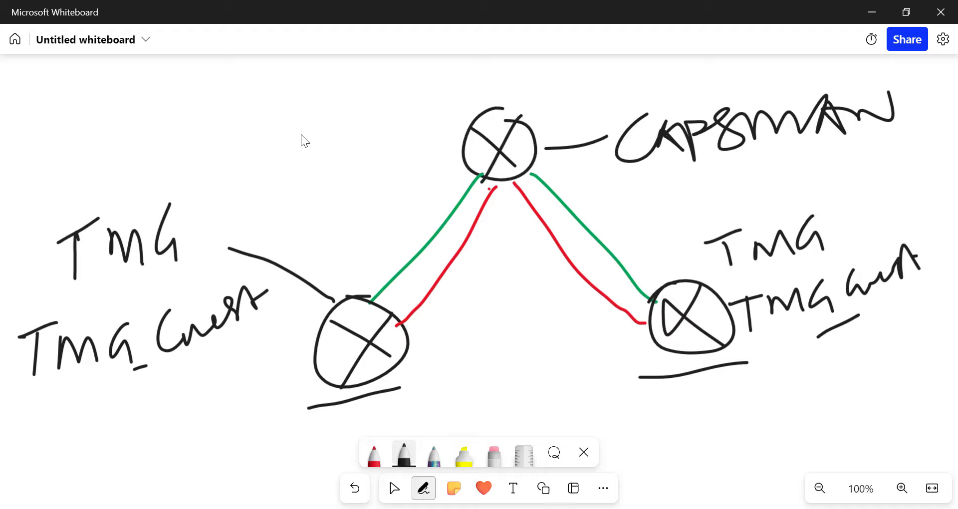
mouse_move(403, 148)
left_mouse_down()
mouse_move(471, 136)
mouse_move(467, 148)
left_mouse_up()
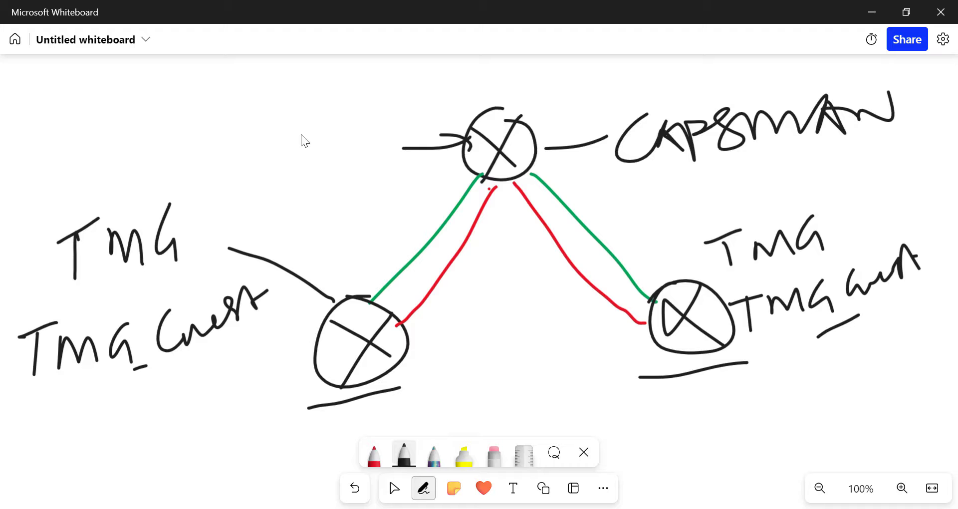
left_click_drag(499, 106, 544, 154)
Step: Write the RB model number above the main router
mouse_move(549, 82)
left_mouse_down()
mouse_move(555, 118)
mouse_move(615, 105)
left_mouse_up()
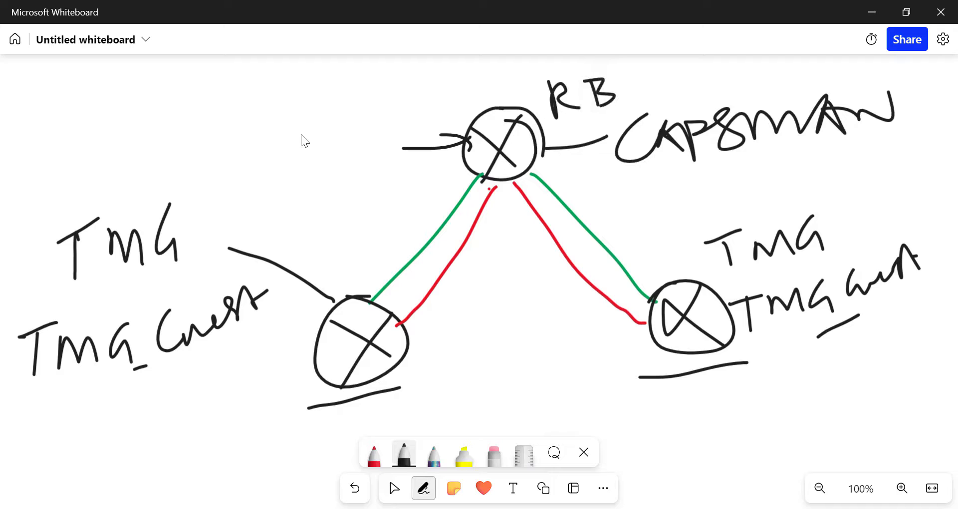
left_click_drag(623, 72, 638, 105)
mouse_move(663, 64)
left_mouse_down()
mouse_move(654, 70)
mouse_move(671, 97)
left_mouse_up()
mouse_move(669, 87)
left_mouse_down()
mouse_move(702, 79)
mouse_move(693, 84)
left_mouse_up()
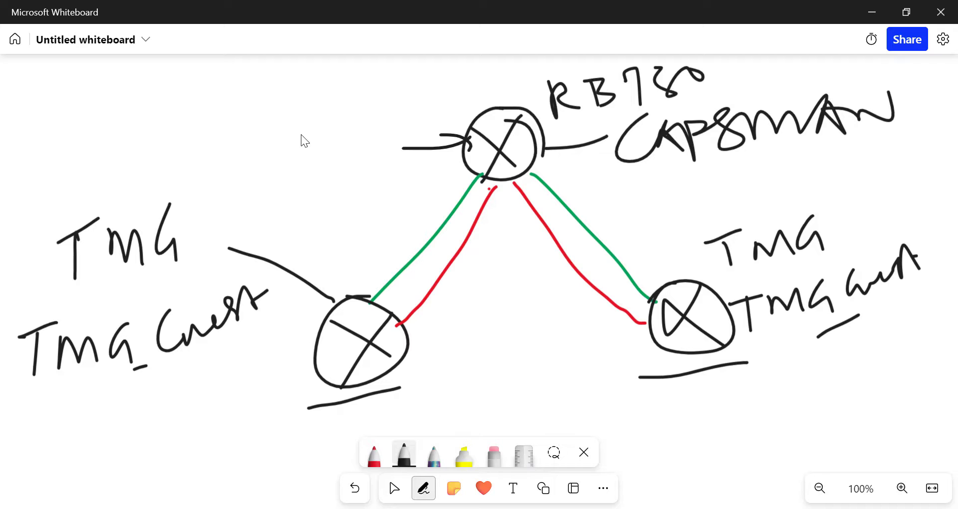
Step: Add a second link into the router, an upstream cloud, and the numbers 2 and 3
left_click_drag(480, 118, 375, 107)
mouse_move(220, 92)
left_mouse_down()
mouse_move(200, 121)
mouse_move(344, 139)
mouse_move(268, 69)
left_mouse_up()
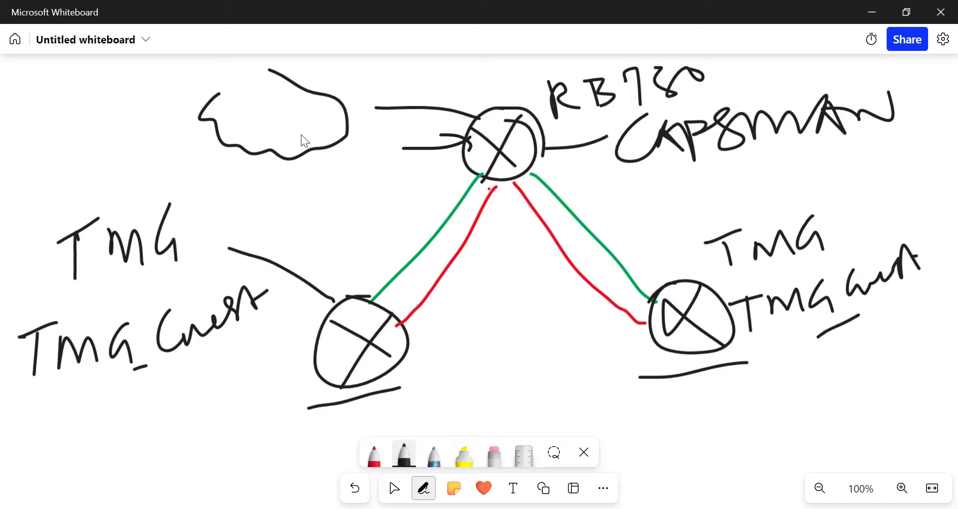
left_click_drag(605, 179, 630, 188)
left_click_drag(691, 162, 706, 196)
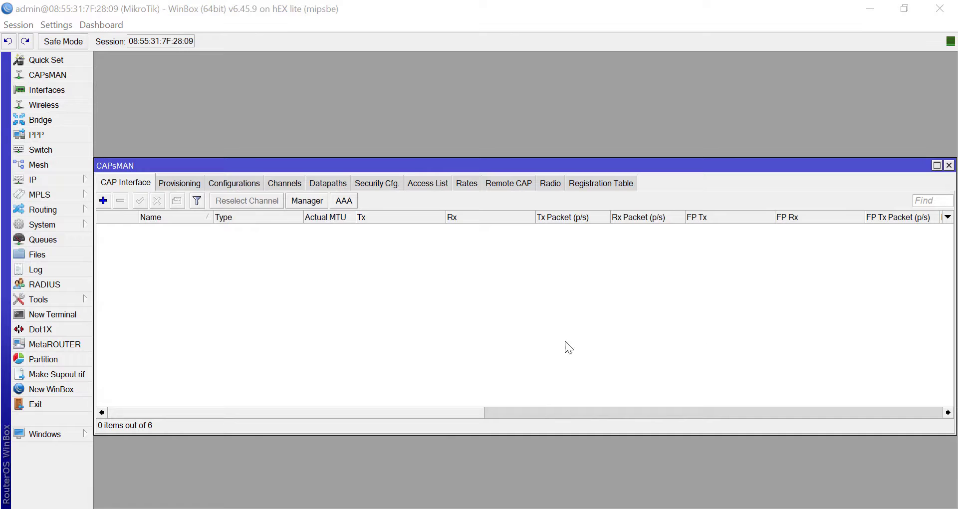
Step: Set the router's identity to CAPSMAN
left_click(49, 226)
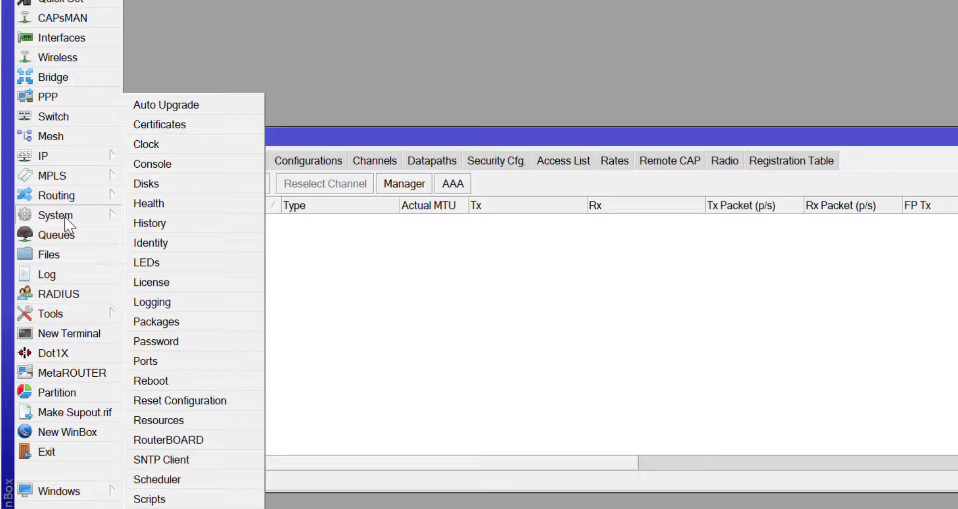
left_click(174, 240)
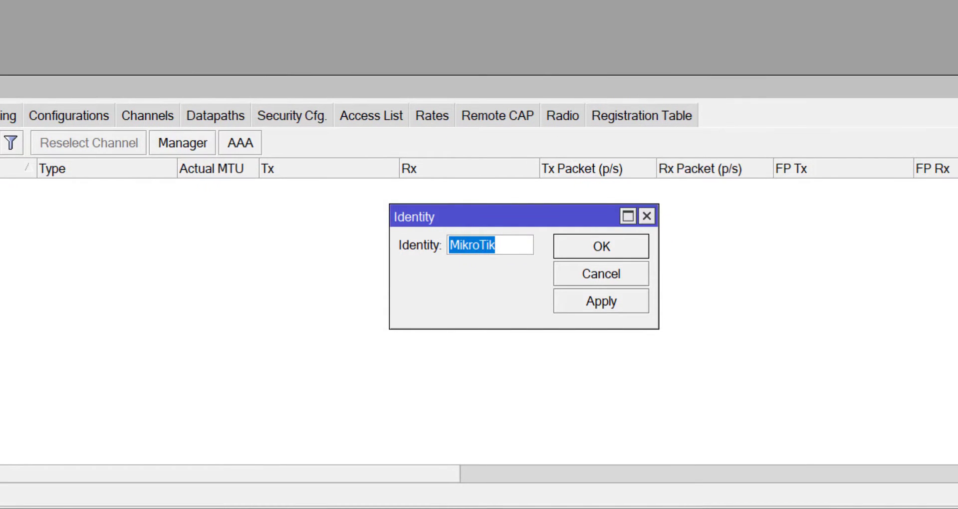
type("CAPSMAN")
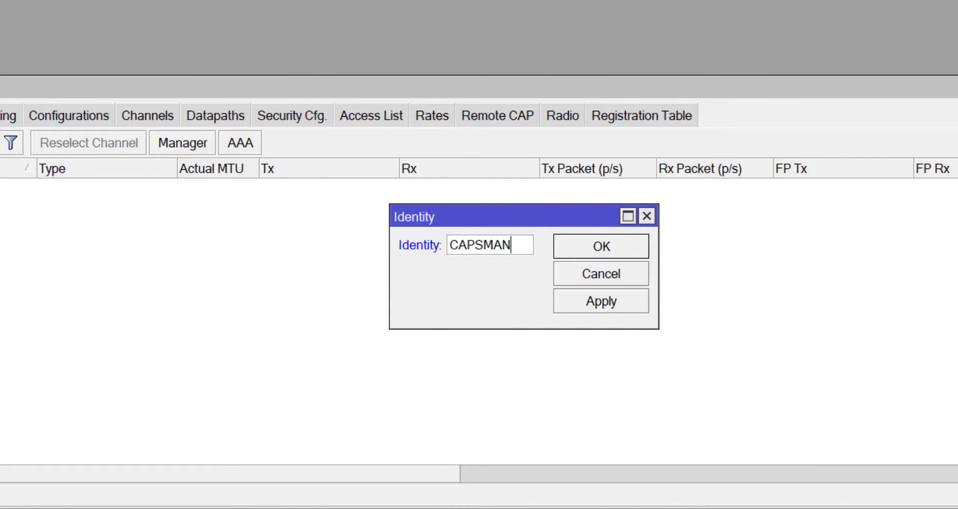
left_click(592, 253)
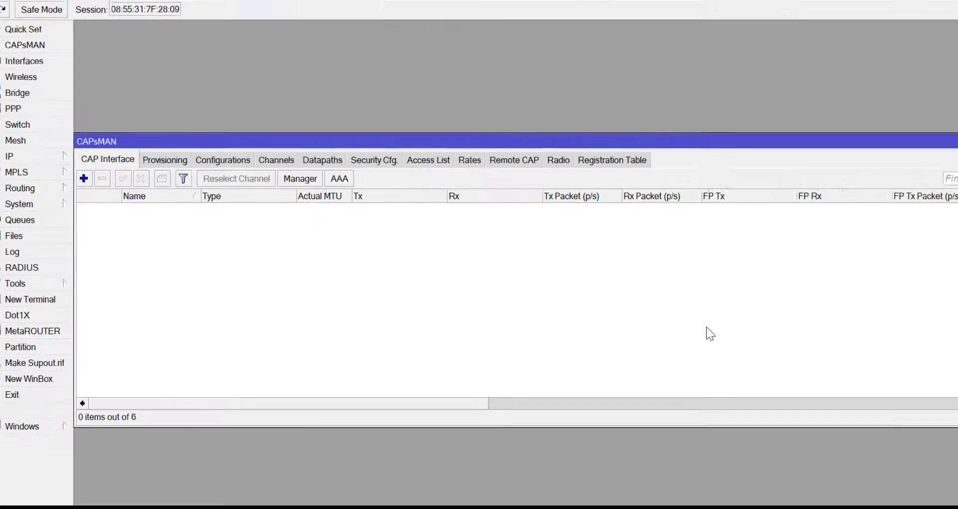
Step: Add a DHCP client on ether1, obtaining 192.168.9.75/22
left_click(133, 265)
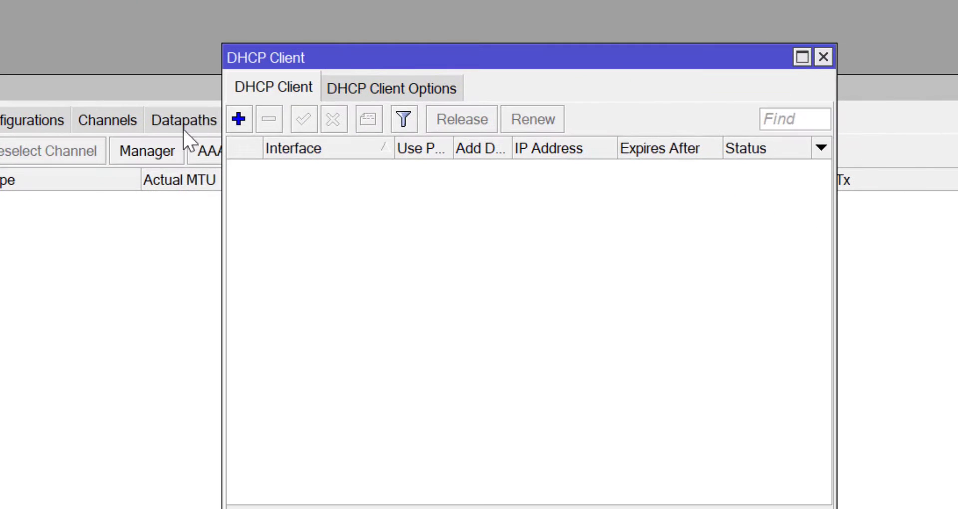
left_click(238, 120)
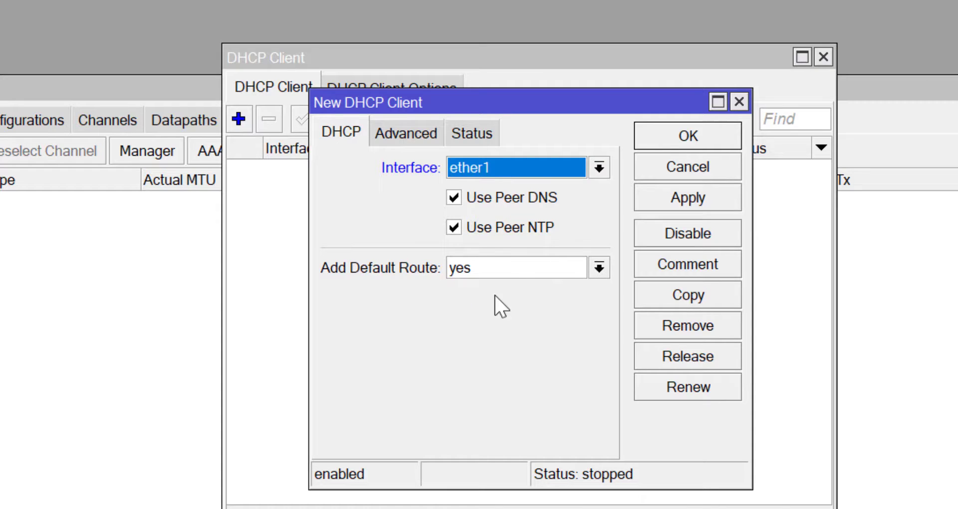
left_click(694, 207)
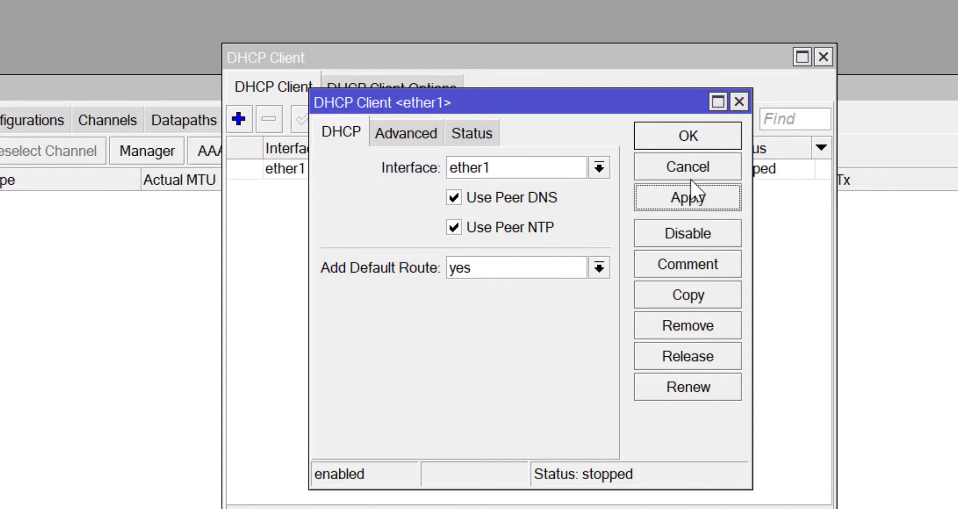
left_click(701, 142)
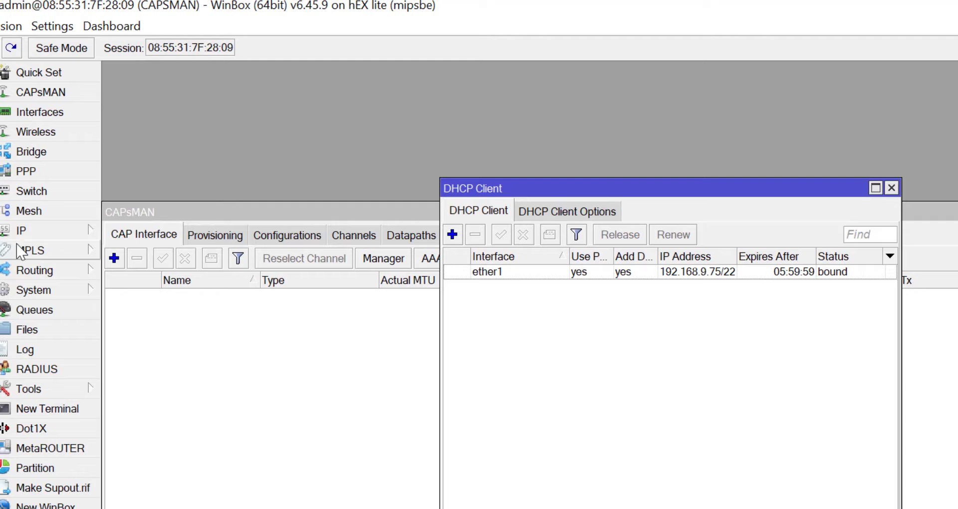
Step: Review the router's IP address list
left_click(30, 230)
left_click(156, 216)
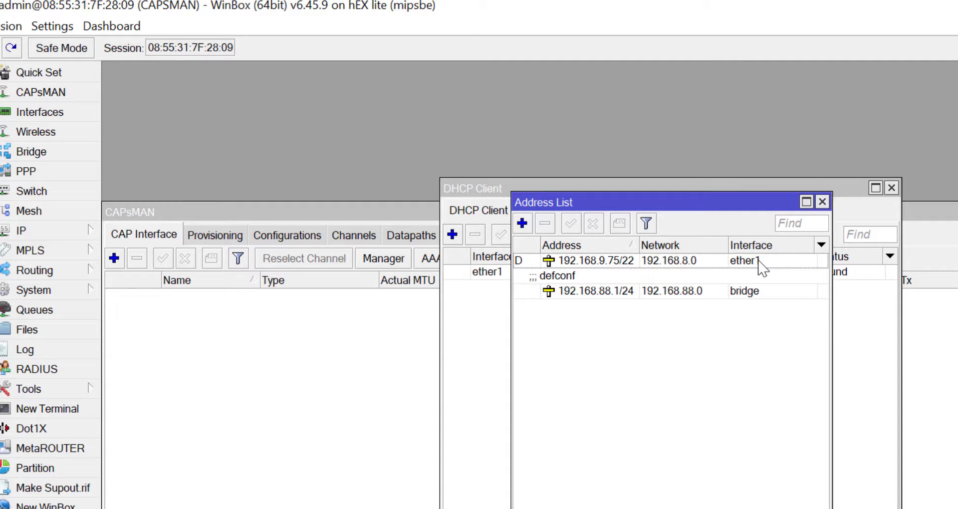
left_click(822, 202)
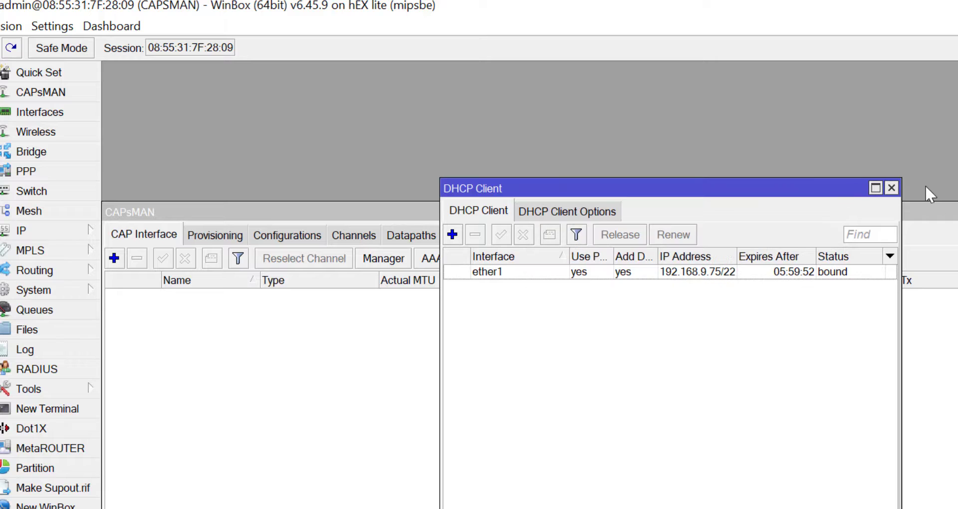
Step: Check the routing table for the default route 0.0.0.0/0
left_click(892, 188)
left_click(39, 231)
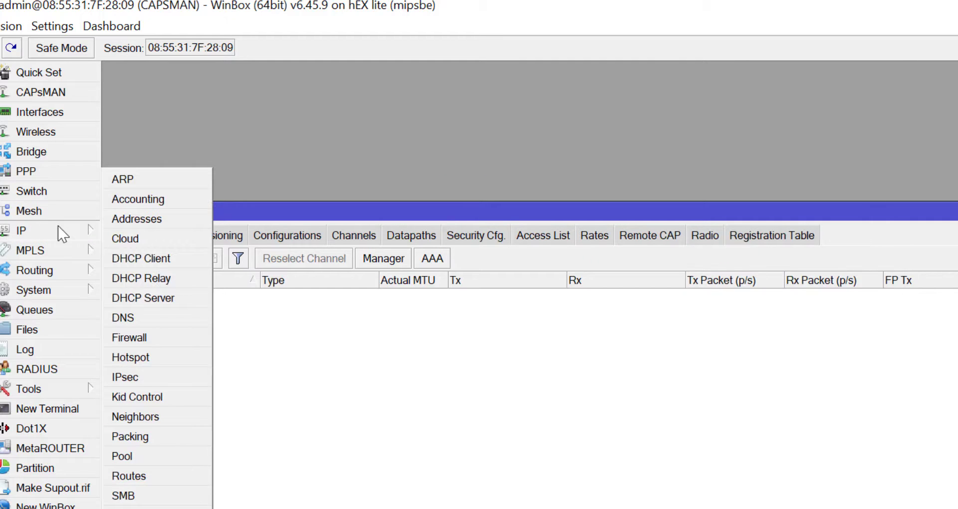
left_click(145, 476)
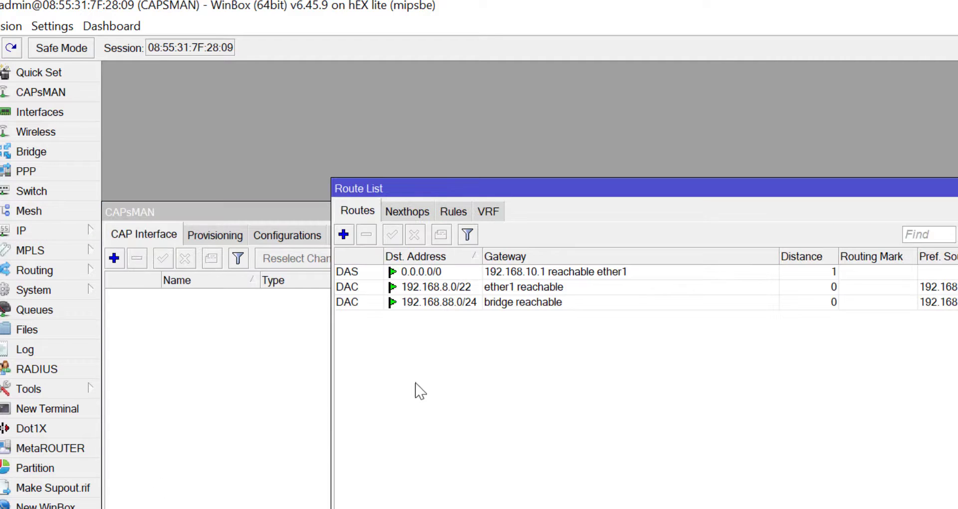
left_click(438, 273)
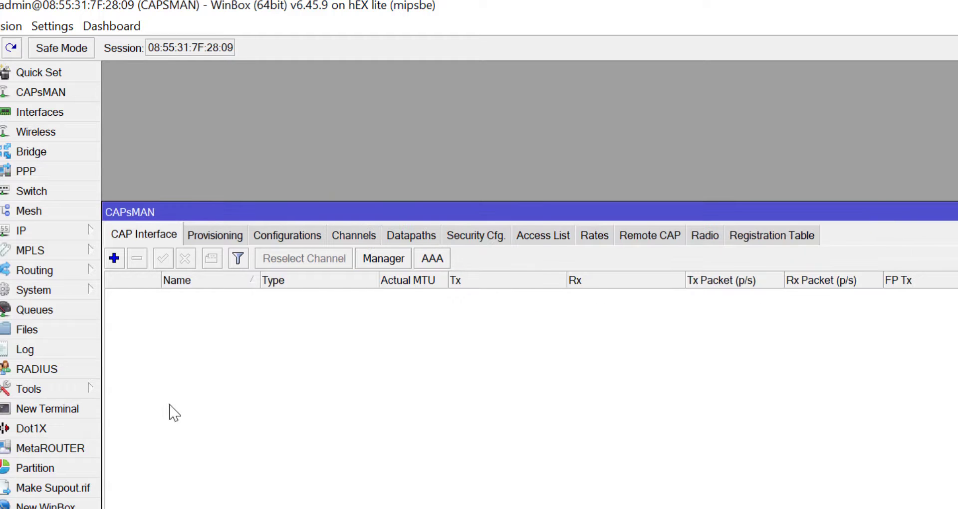
Step: Ping 8.8.8.8 from a new terminal to confirm internet access
left_click(44, 409)
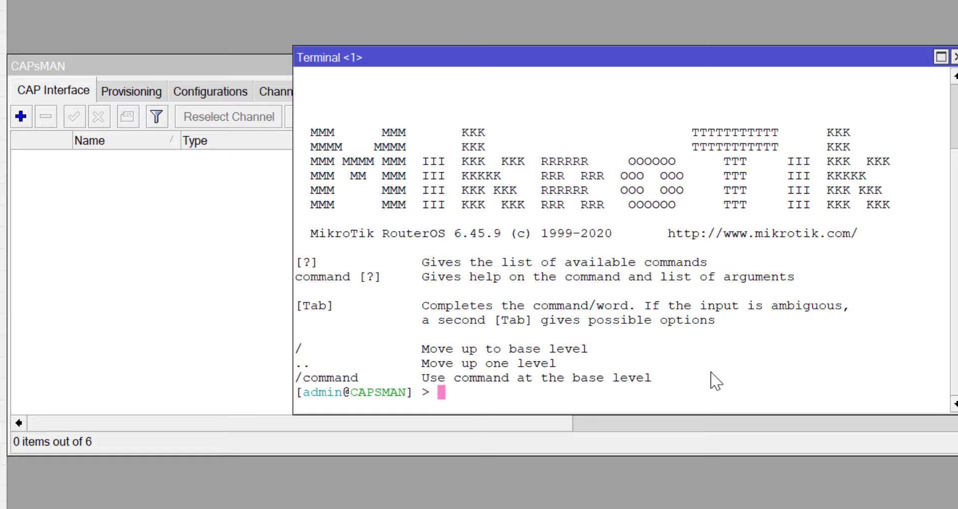
type("ping 8.8.8.8")
key("Return")
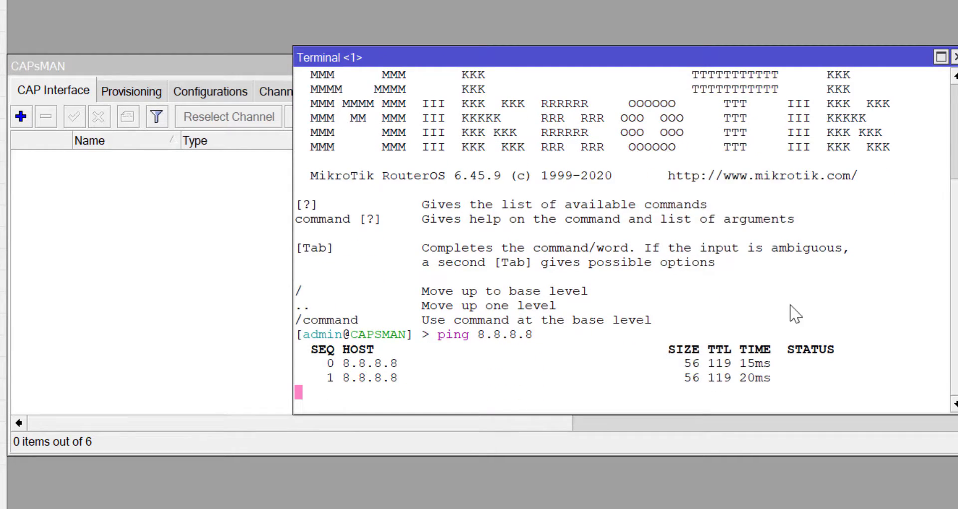
left_click(954, 57)
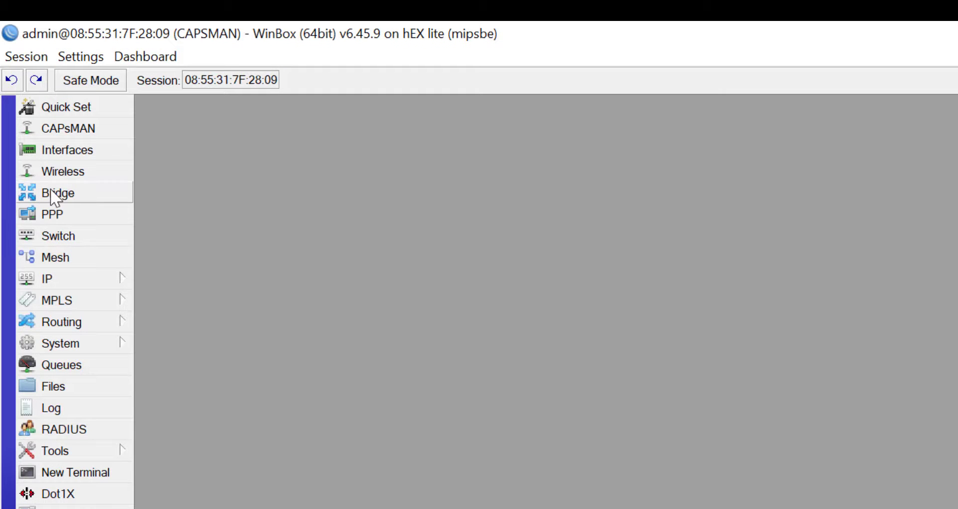
Step: Review the bridge ports ether2–ether5
left_click(63, 195)
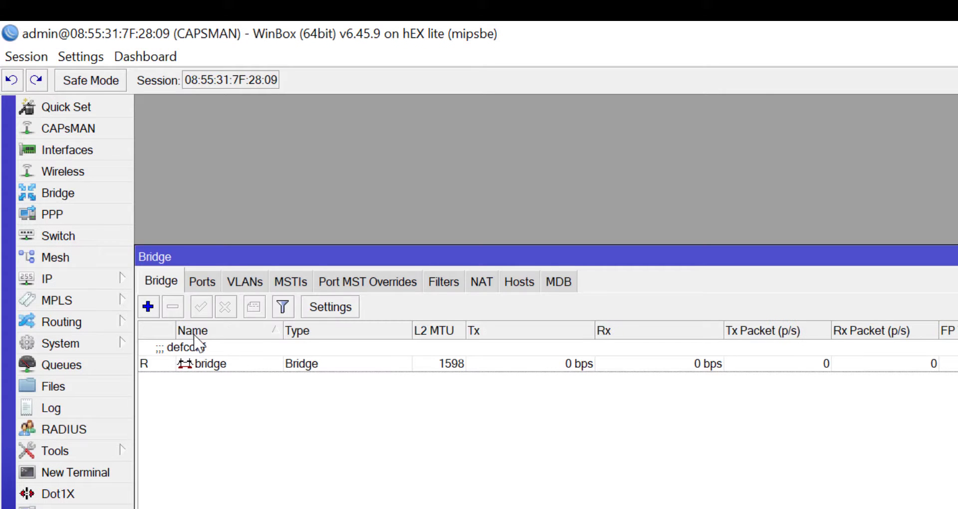
left_click(202, 282)
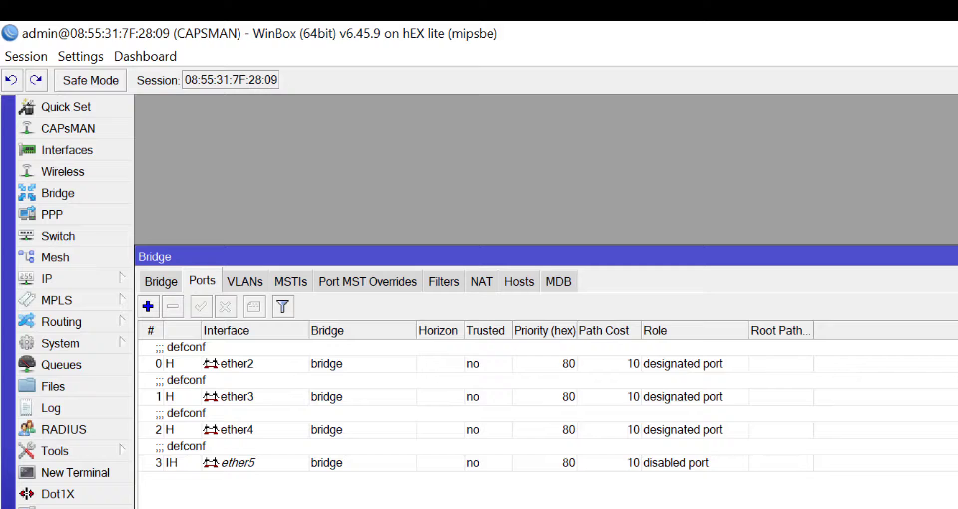
key("Escape")
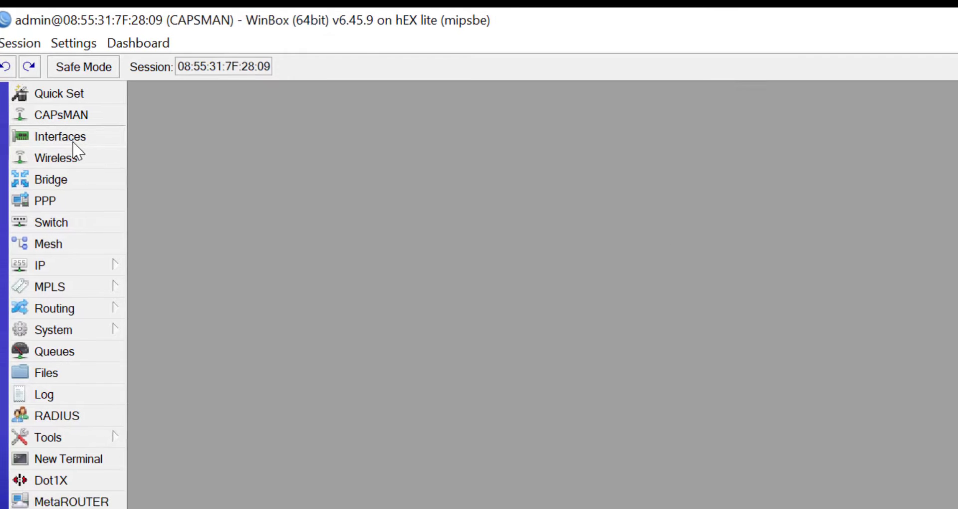
Step: Create VLAN interface vlan_21 with VLAN ID 21 on the bridge
left_click(73, 143)
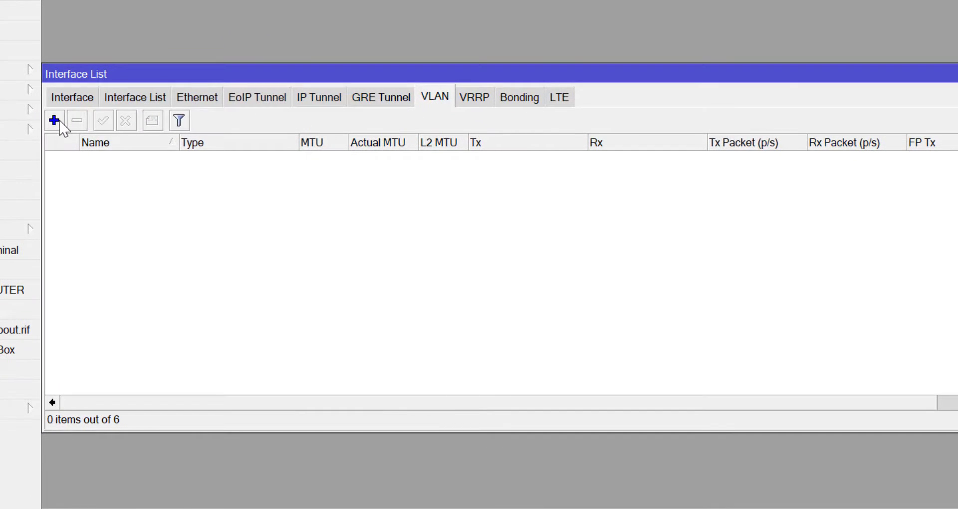
left_click(59, 123)
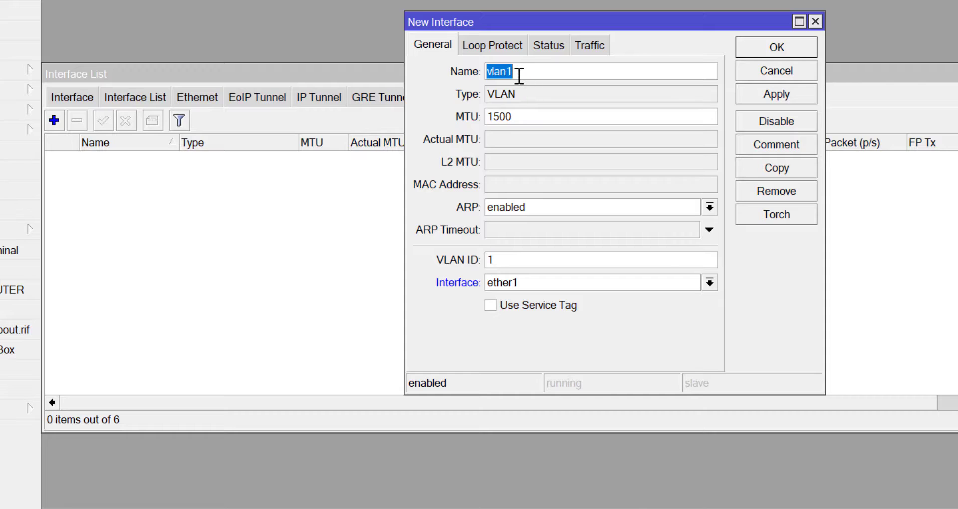
left_click(519, 76)
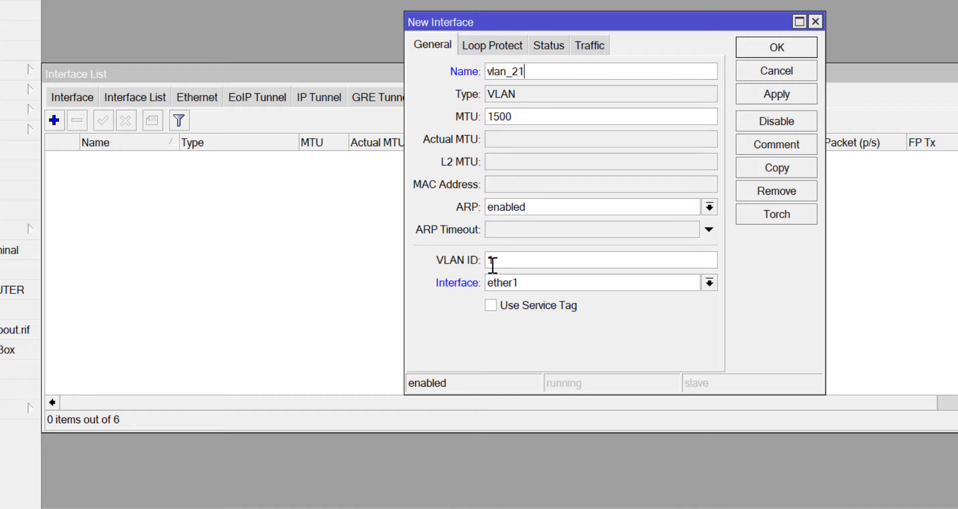
key("Home")
type("2")
left_click(709, 282)
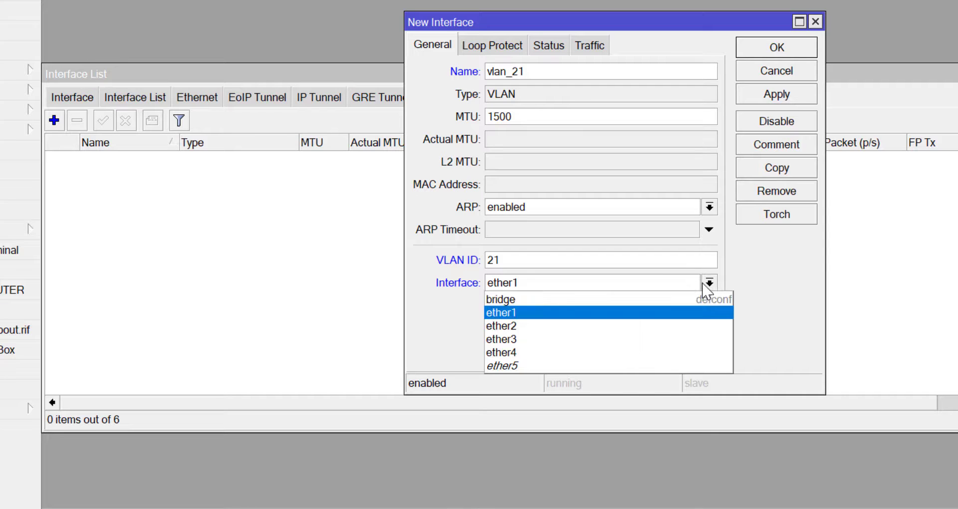
left_click(533, 300)
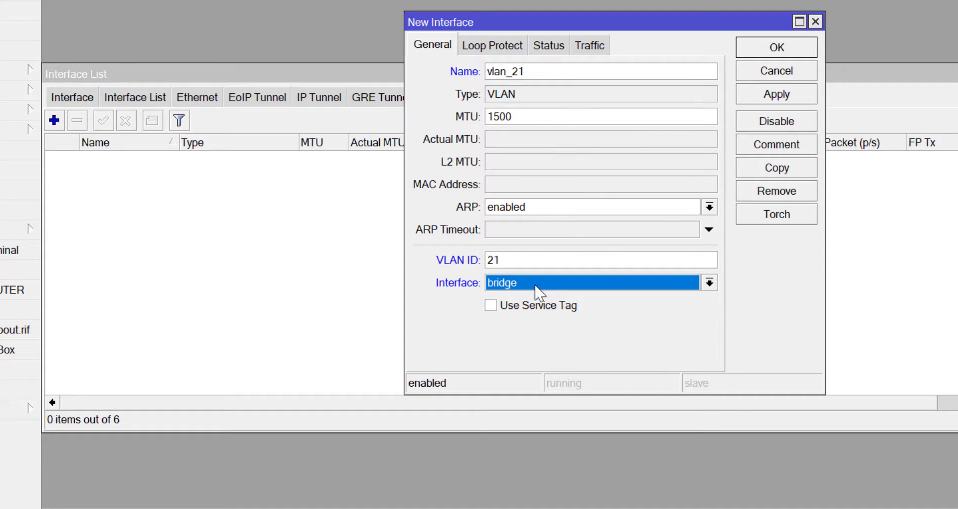
left_click(765, 97)
left_click(780, 52)
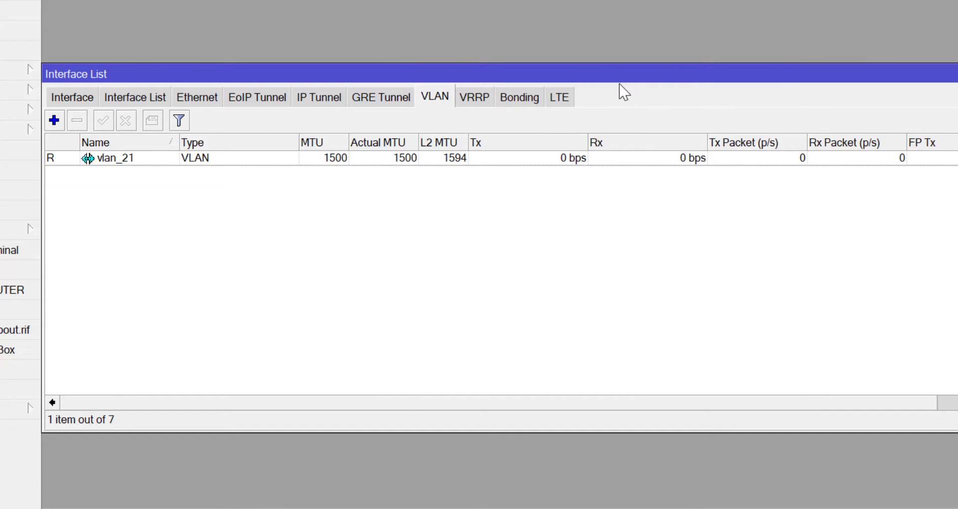
Step: Create VLAN interface vlan_22 with VLAN ID 22 on the bridge
left_click(54, 120)
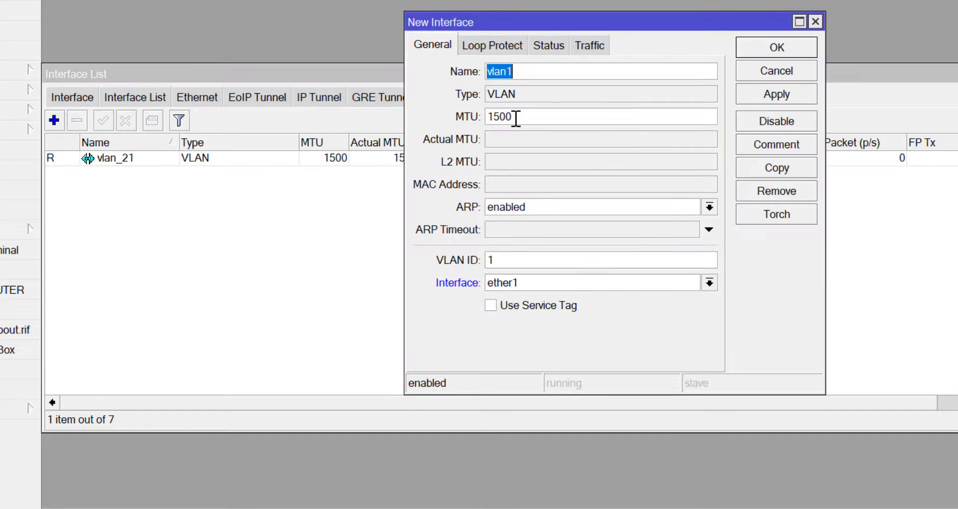
left_click(520, 73)
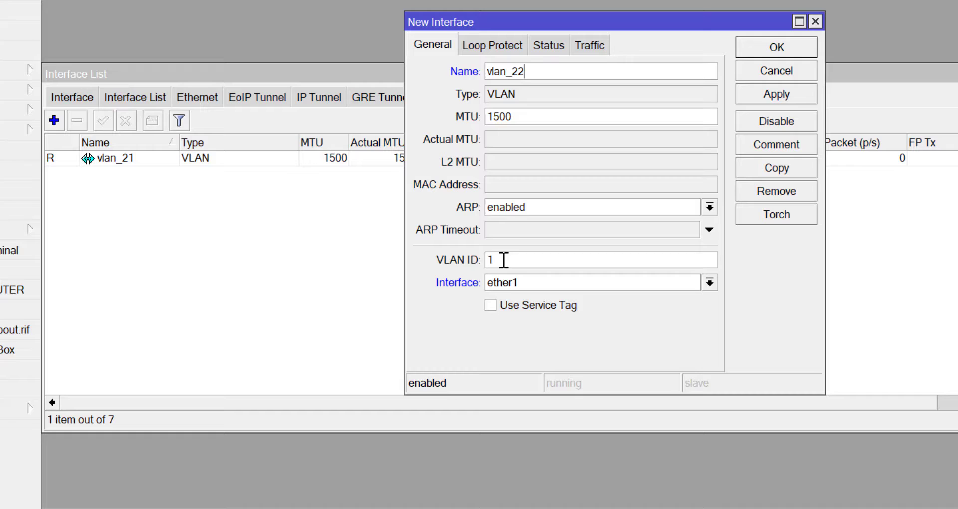
left_click_drag(501, 259, 475, 270)
type("22")
left_click(709, 282)
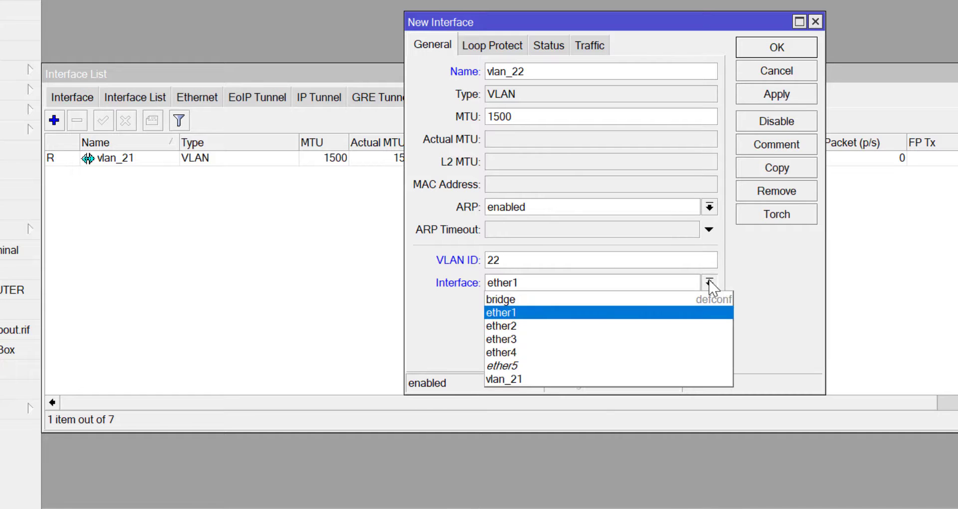
left_click(519, 299)
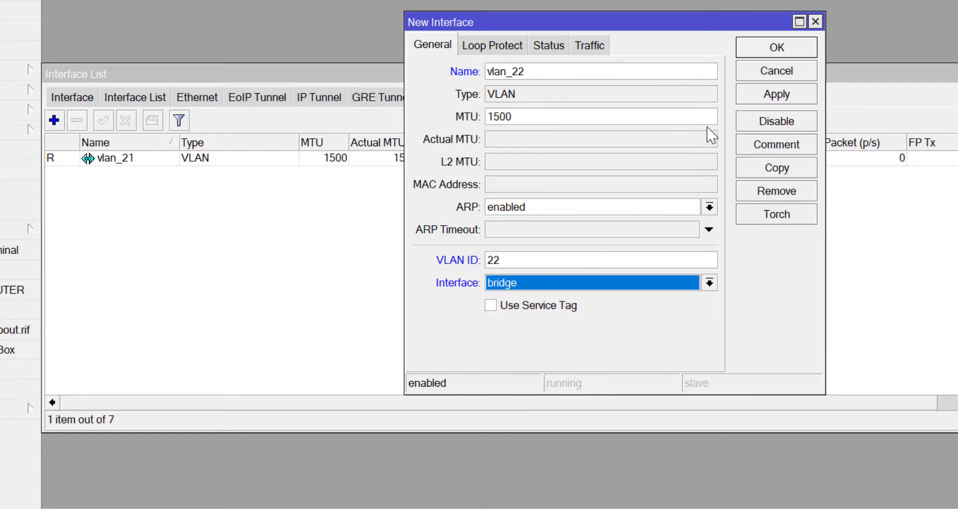
left_click(774, 92)
left_click(778, 50)
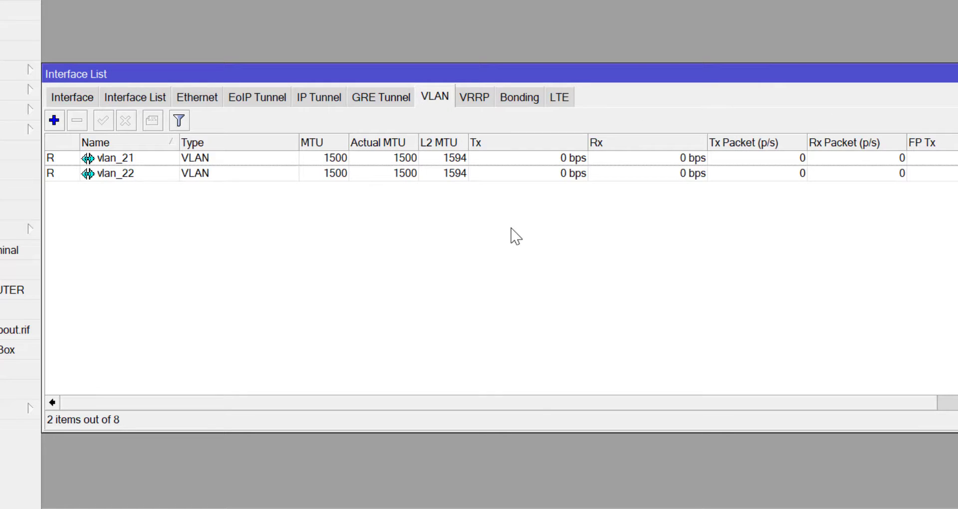
Step: Delete the default 192.168.88.1/24 address from the IP address list
left_click(20, 70)
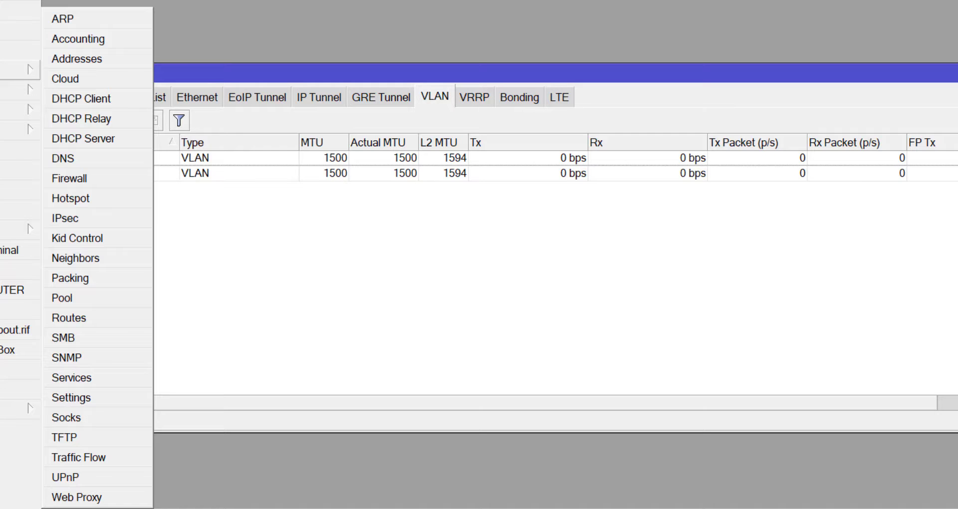
left_click(92, 60)
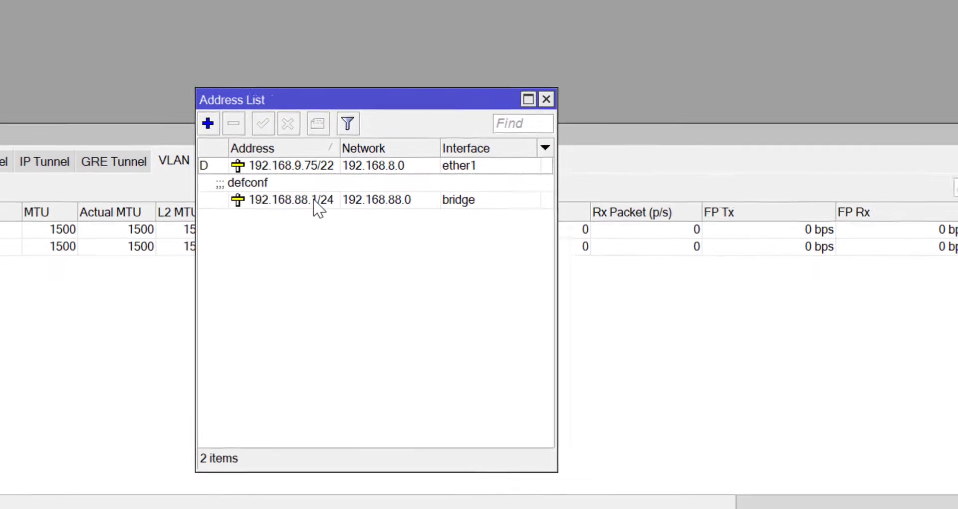
left_click(299, 149)
left_click(219, 147)
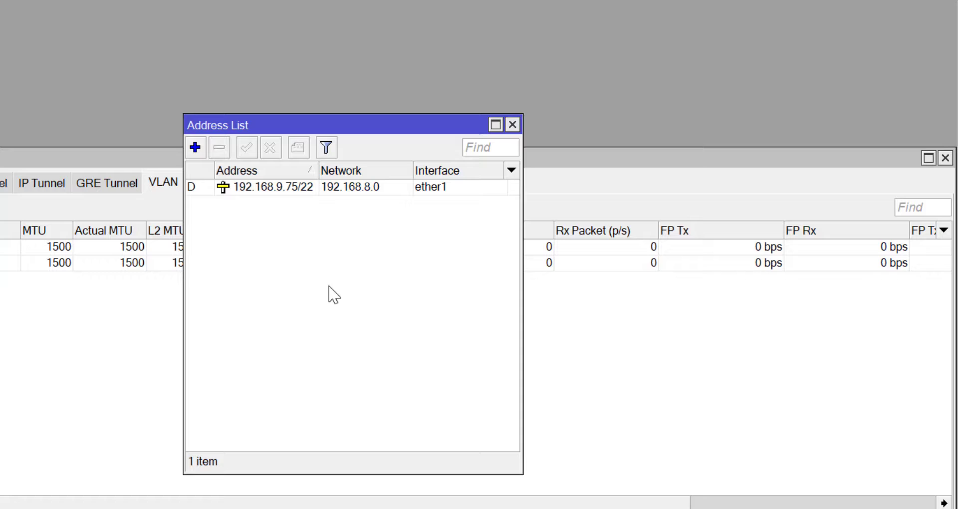
Step: Add address 192.168.21.1/24 on vlan_21
left_click(195, 148)
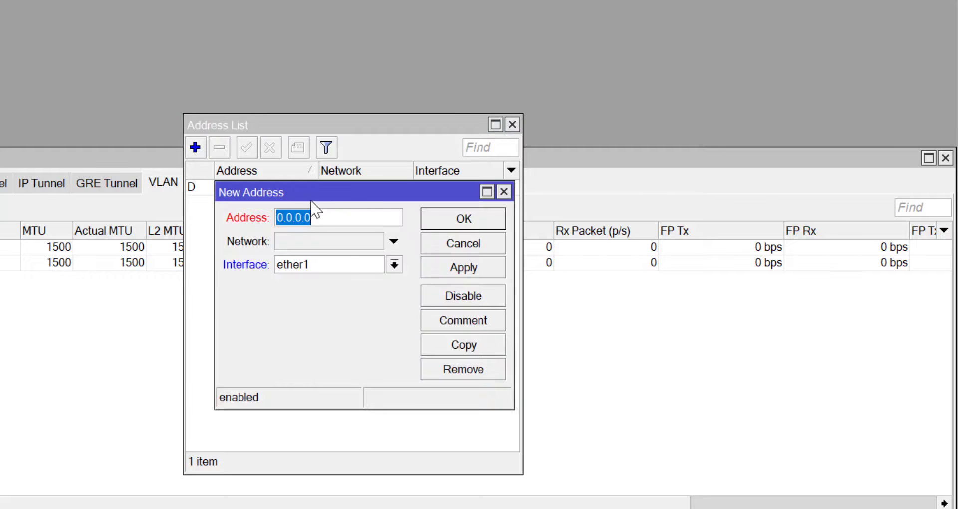
type("192.")
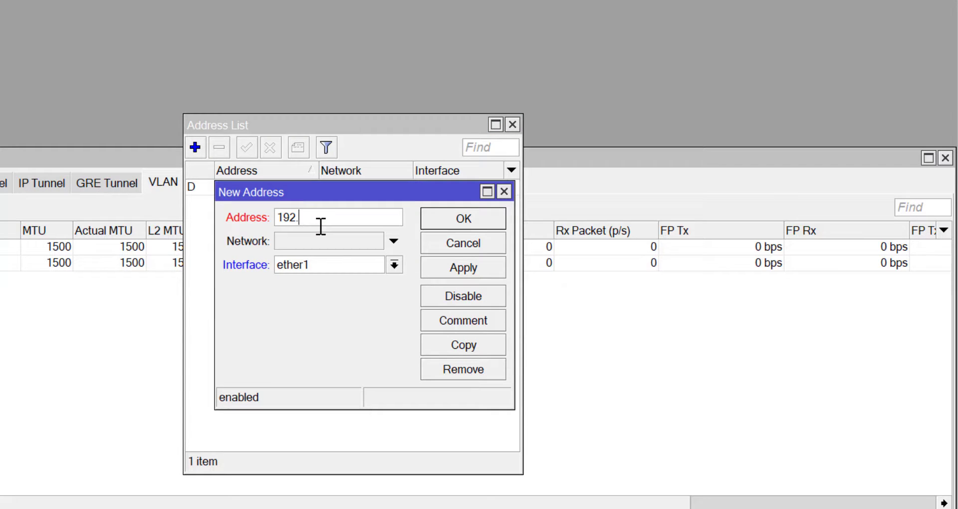
type("168.21.1/24")
left_click(394, 265)
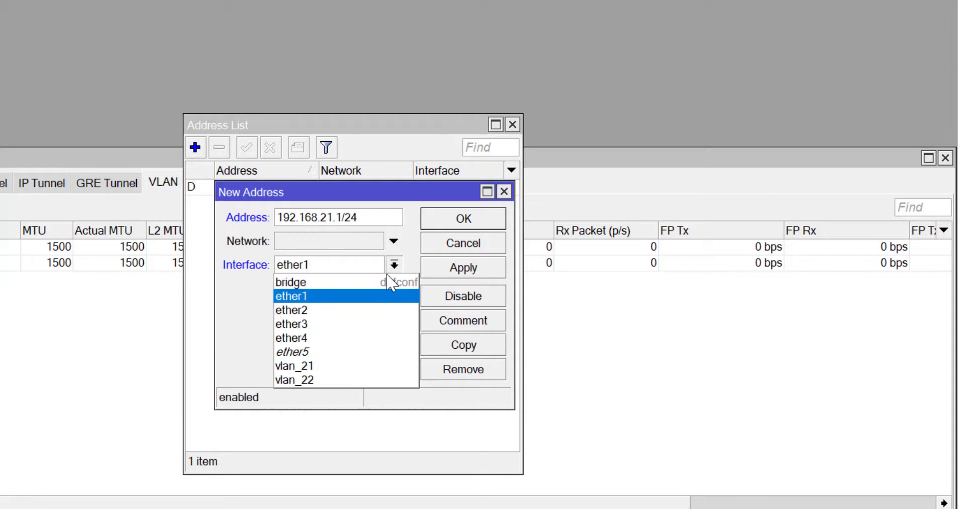
left_click(335, 367)
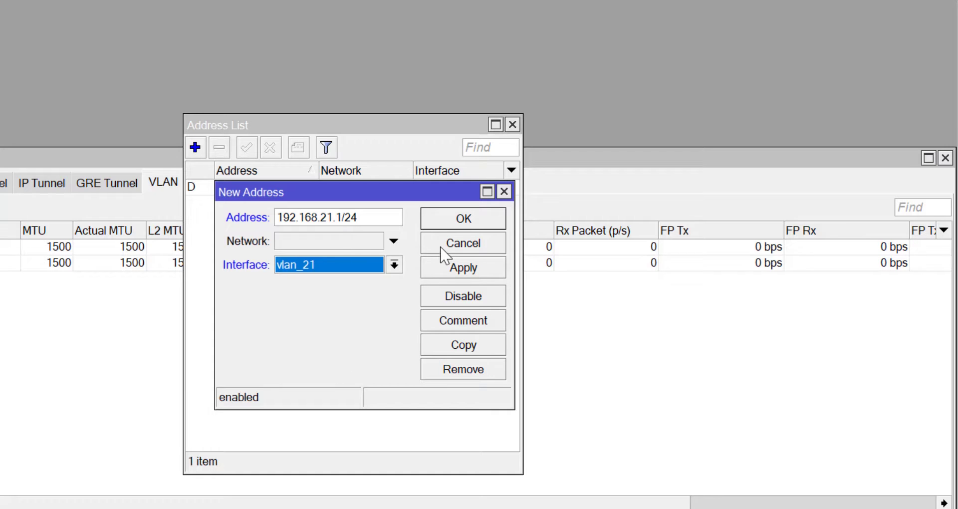
left_click(455, 270)
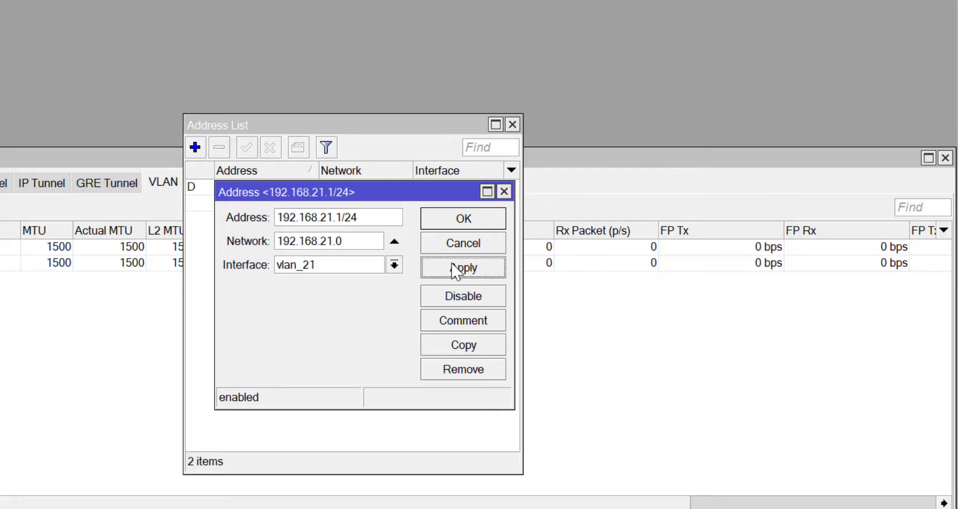
left_click(473, 349)
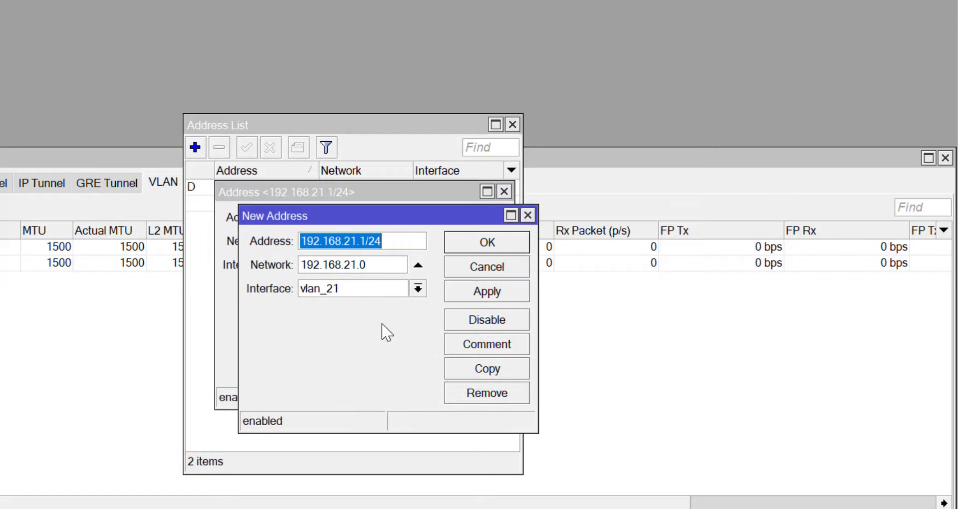
Step: Copy it as 192.168.22.1/24 on vlan_22 and close the address list
left_click(356, 244)
key("BackSpace")
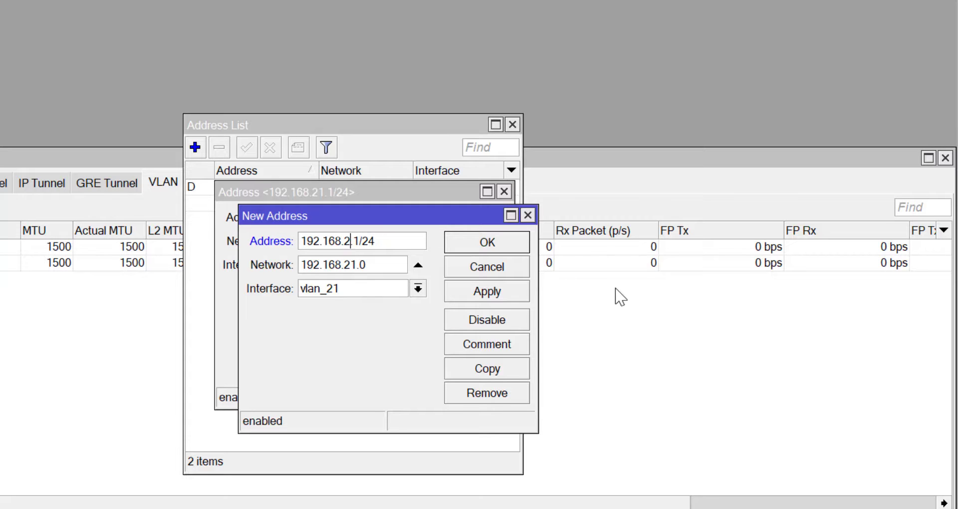
type("2.")
left_click(418, 289)
left_click(356, 404)
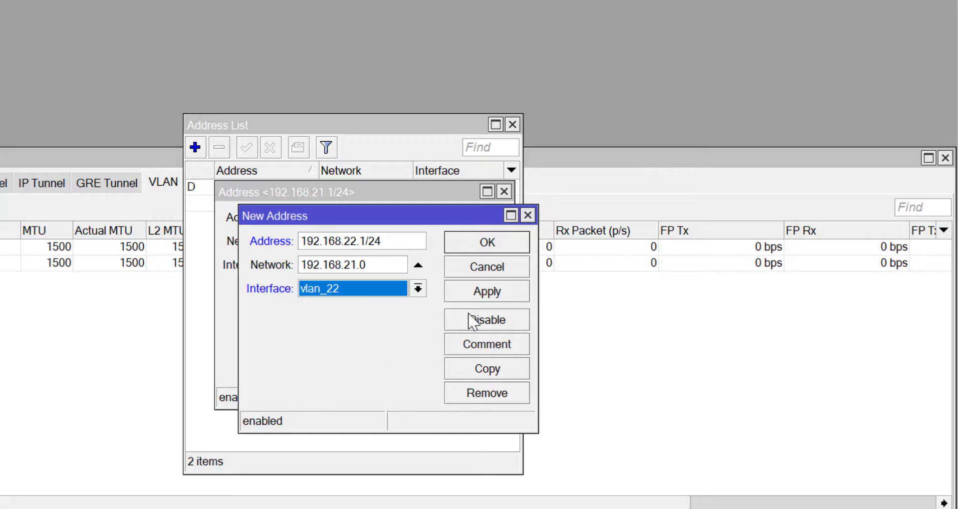
left_click(487, 293)
left_click(485, 247)
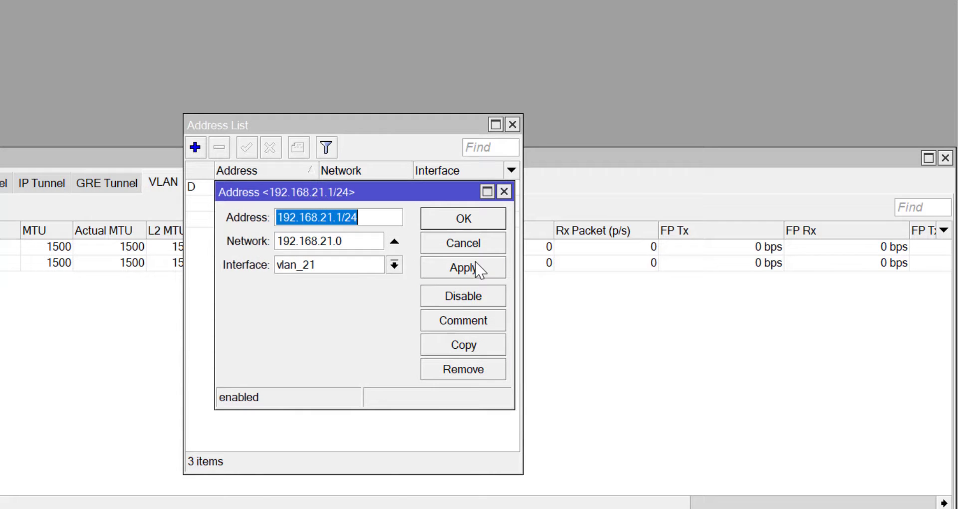
left_click(470, 221)
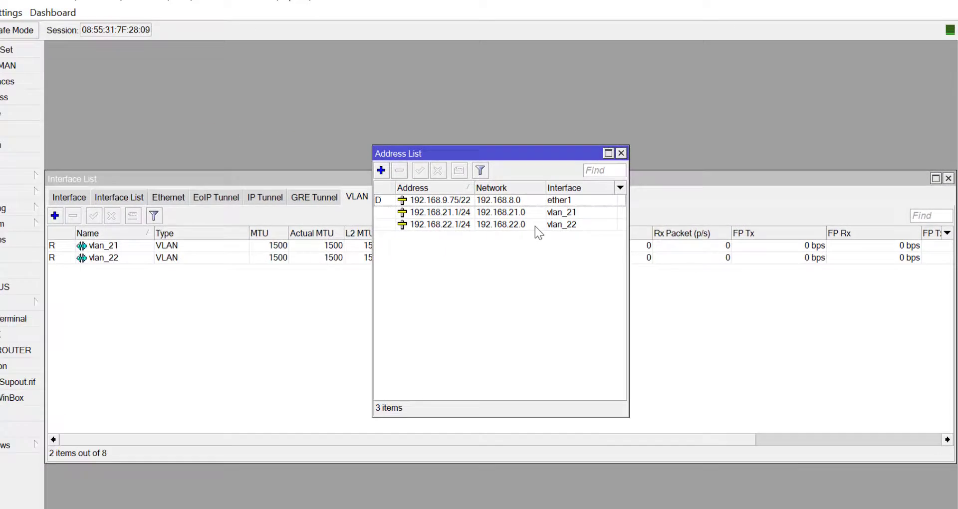
left_click(639, 158)
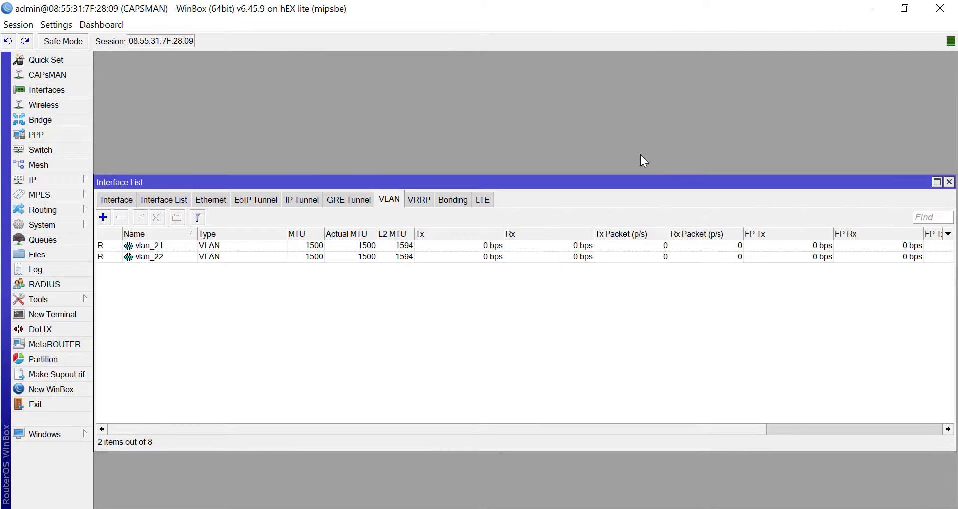
Step: Remove the default defconf DHCP server
left_click(948, 182)
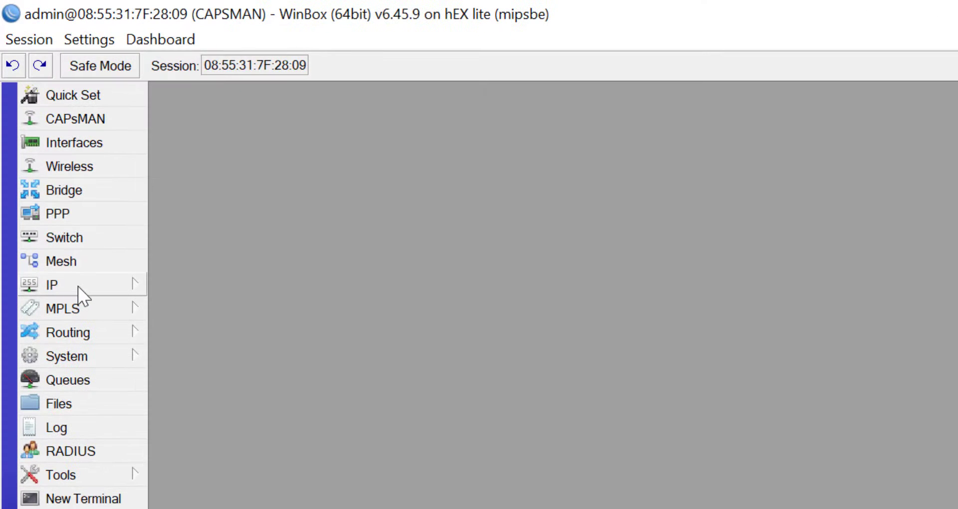
left_click(83, 179)
left_click(239, 366)
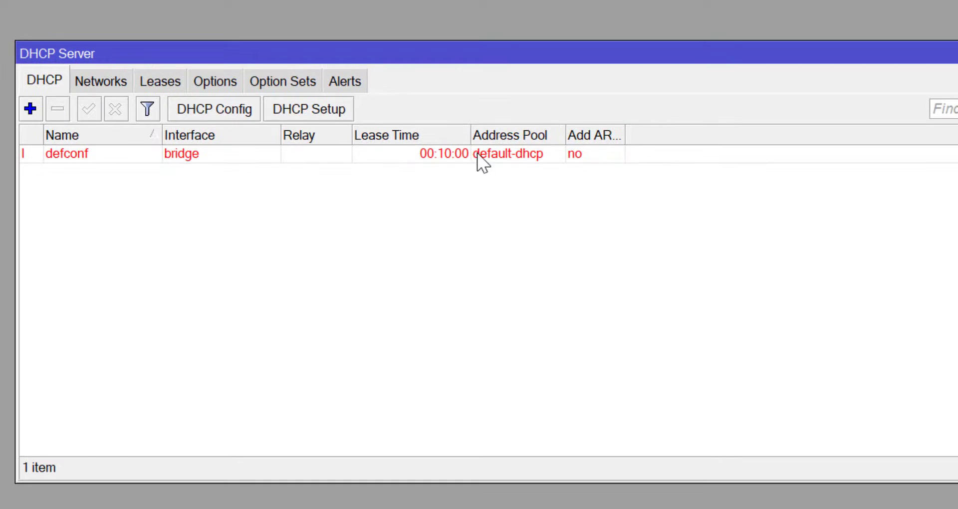
left_click(775, 337)
left_click(57, 110)
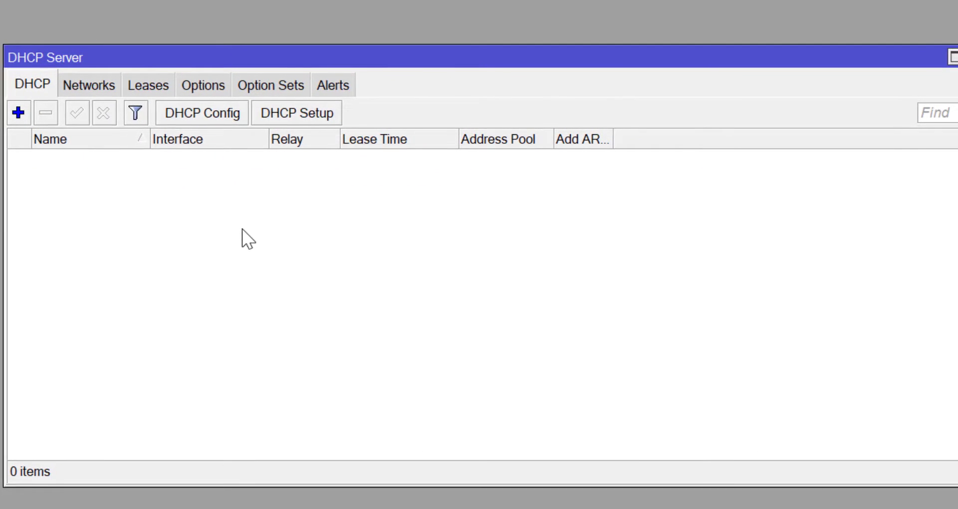
Step: Run DHCP Setup on vlan_21 with gateway 192.168.21.1 and 00:10:00 leases
left_click(291, 116)
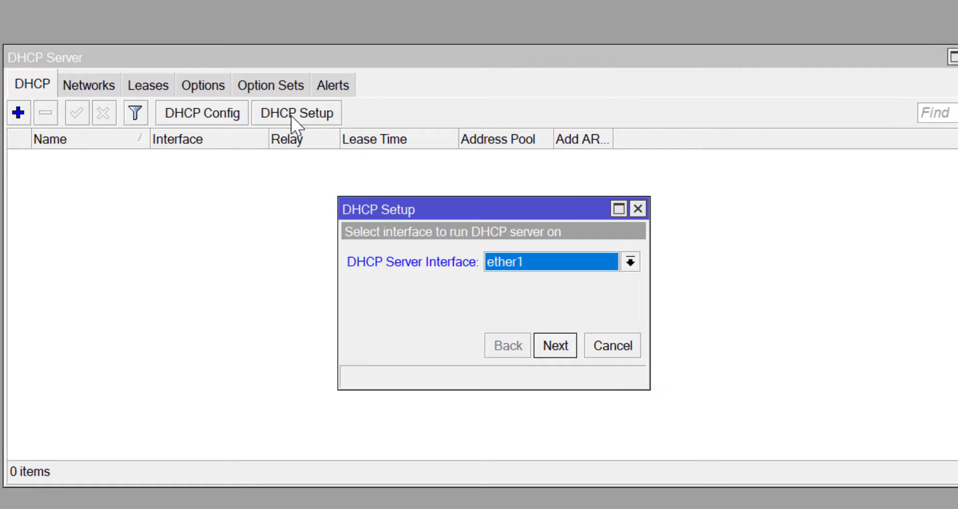
left_click(629, 261)
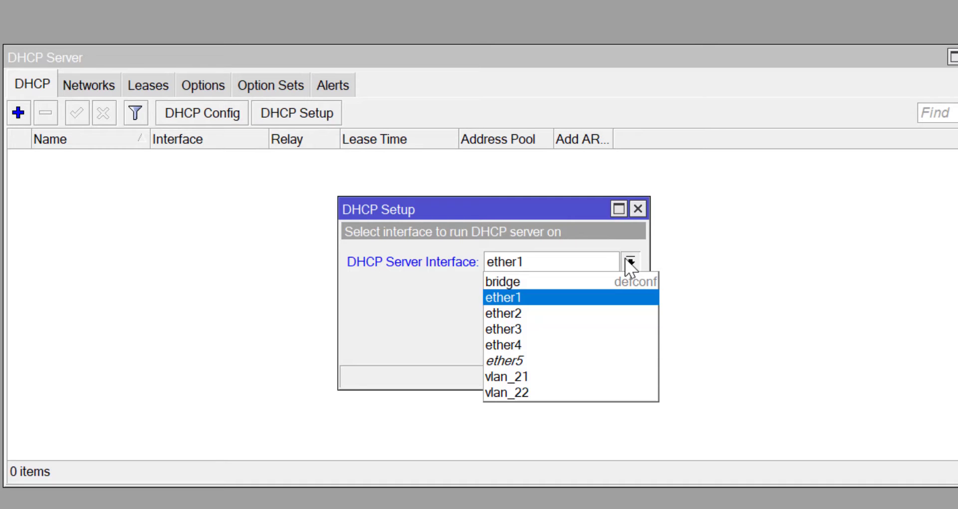
left_click(533, 375)
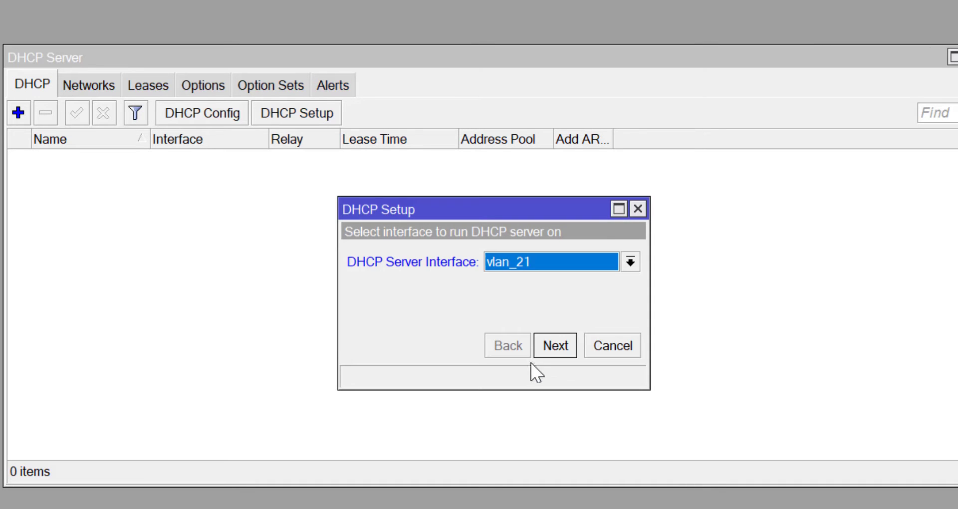
left_click(556, 345)
left_click(557, 344)
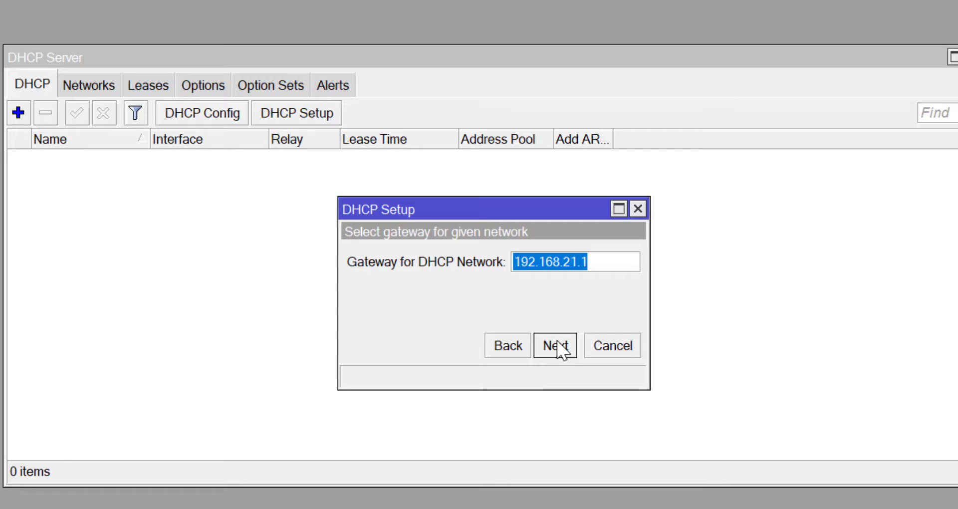
left_click(557, 344)
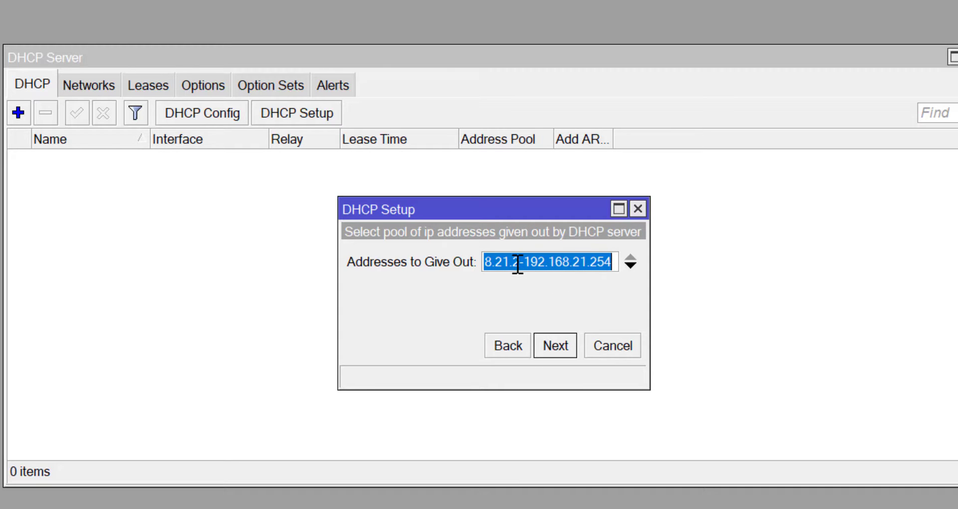
left_click(558, 341)
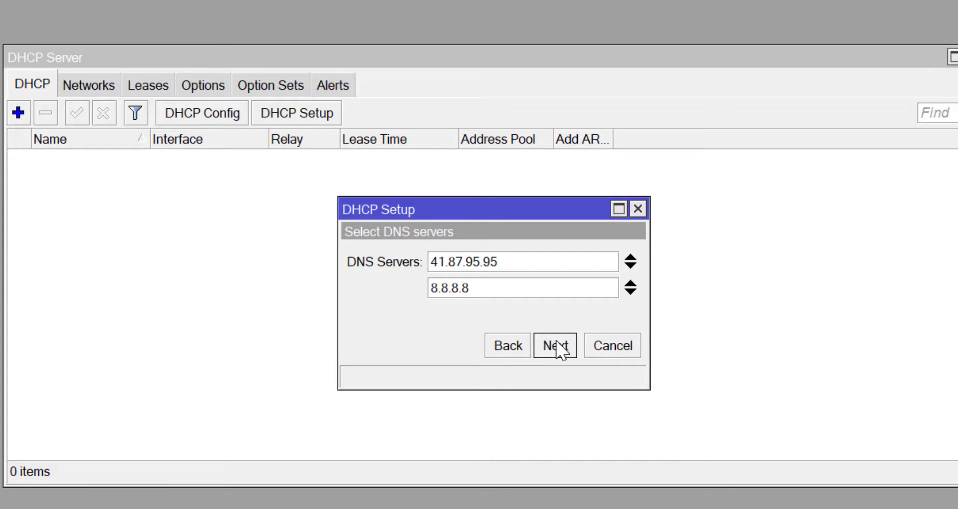
left_click(555, 345)
left_click(555, 345)
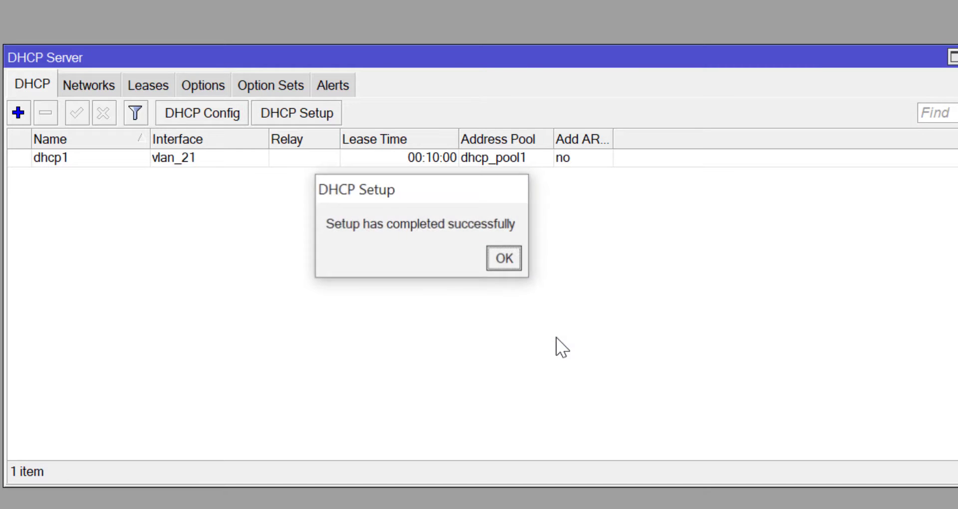
left_click(505, 259)
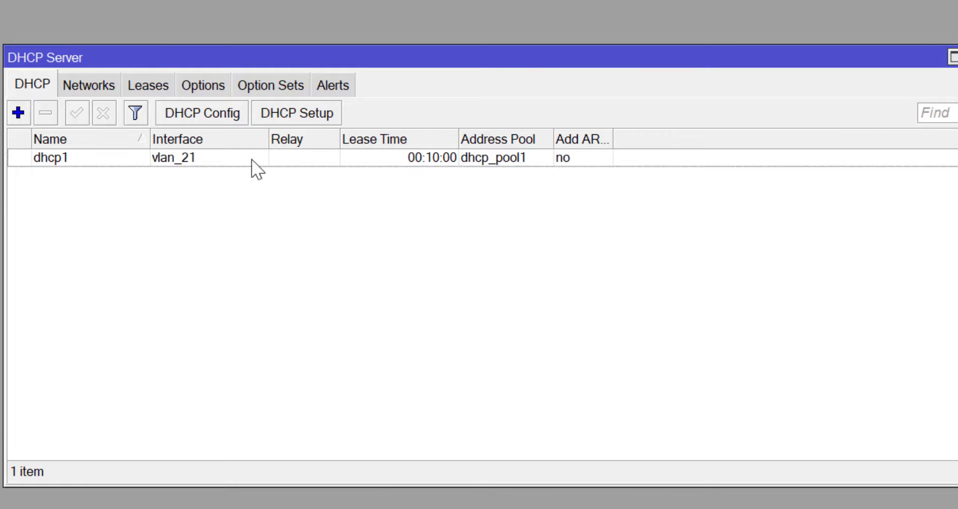
Step: Run DHCP Setup on vlan_22 for 192.168.22.0/24 with gateway 192.168.22.1, accepting defaults
left_click(305, 112)
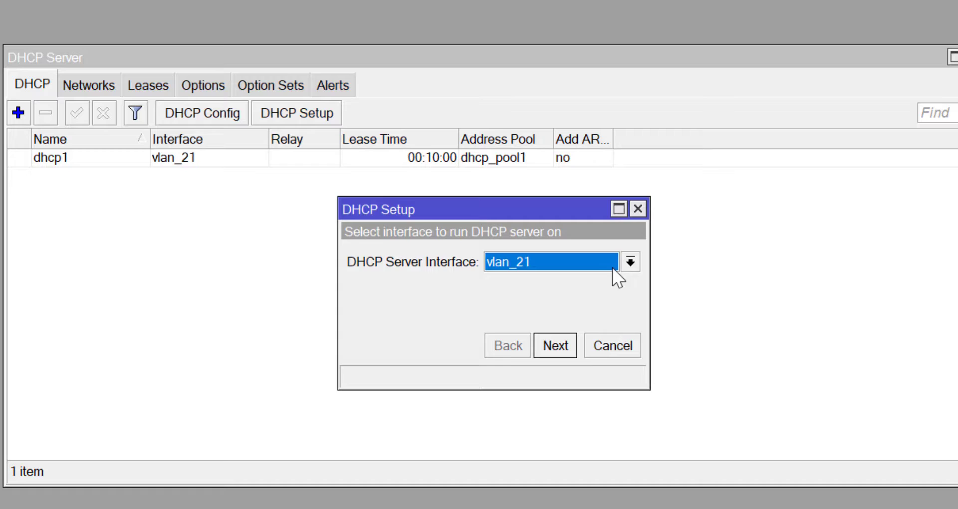
left_click(627, 260)
left_click(540, 390)
left_click(567, 344)
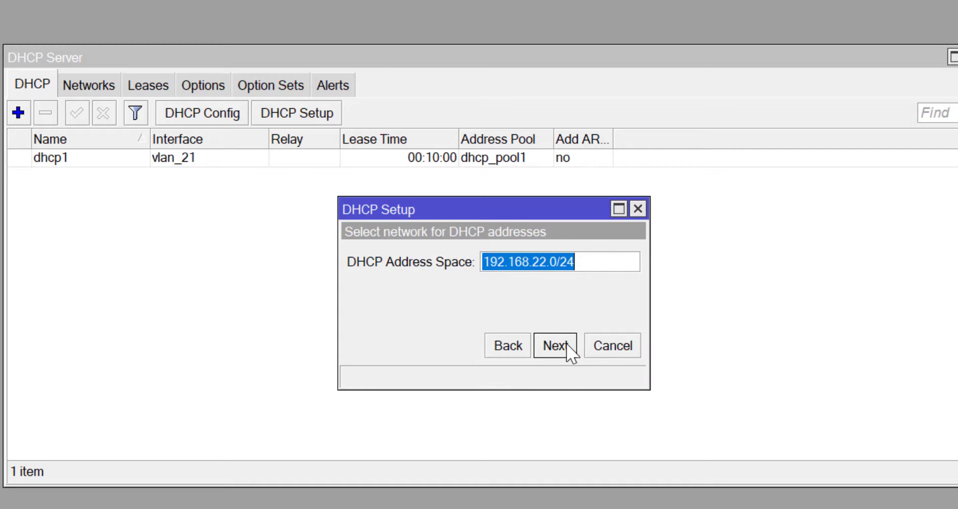
left_click(566, 343)
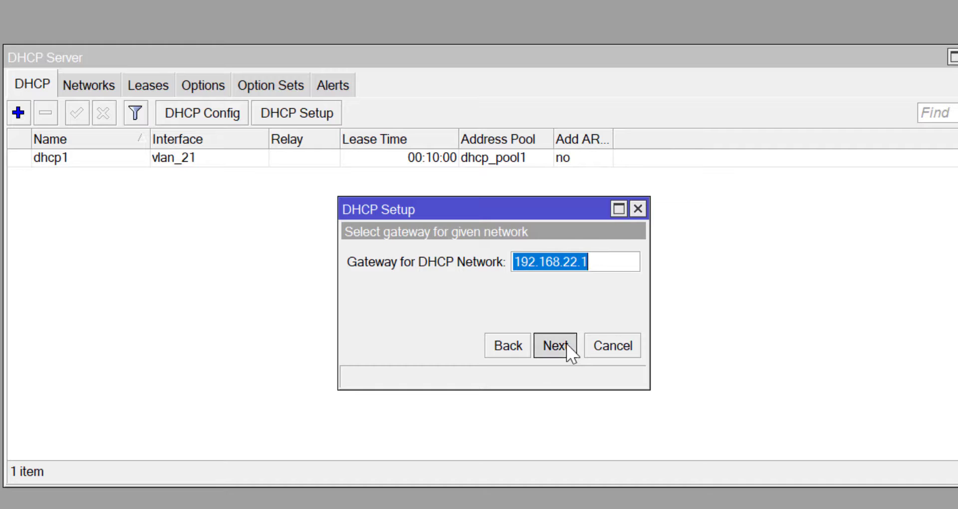
left_click(567, 343)
left_click(567, 343)
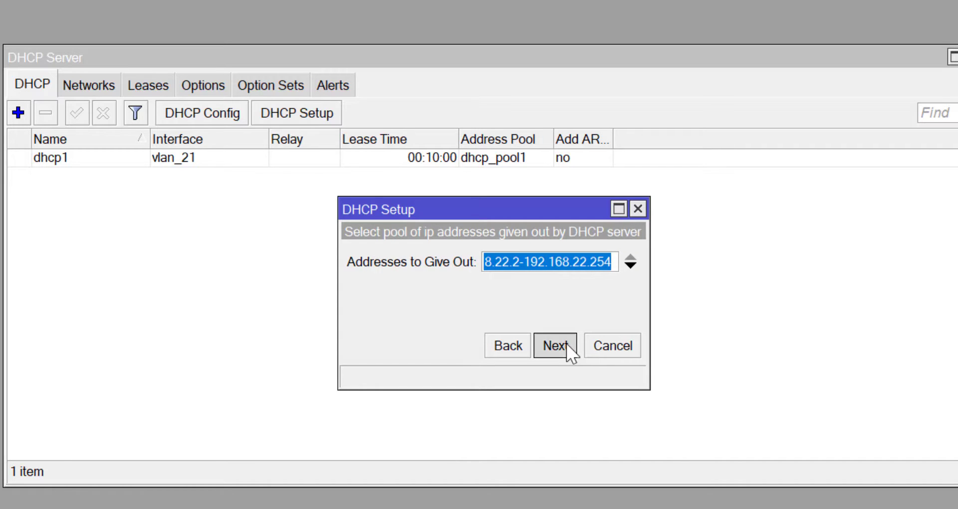
left_click(566, 343)
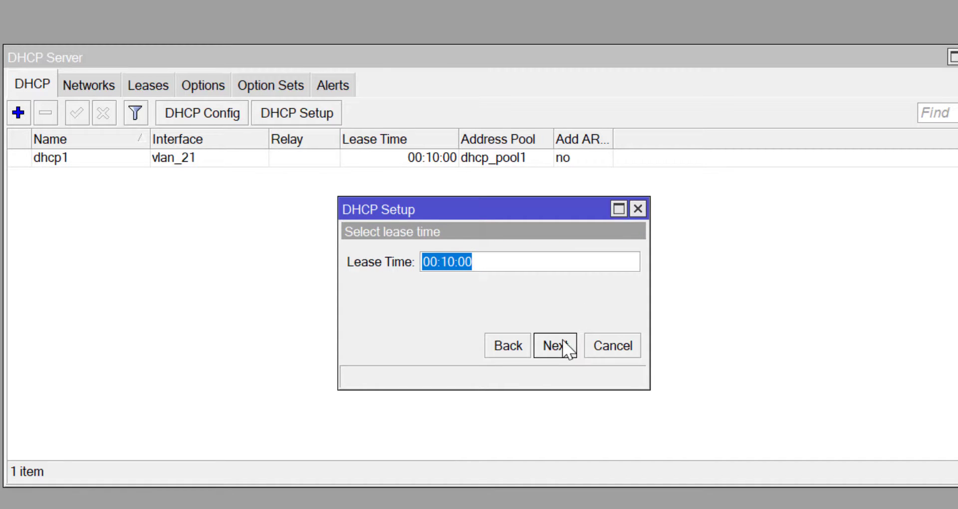
left_click(559, 346)
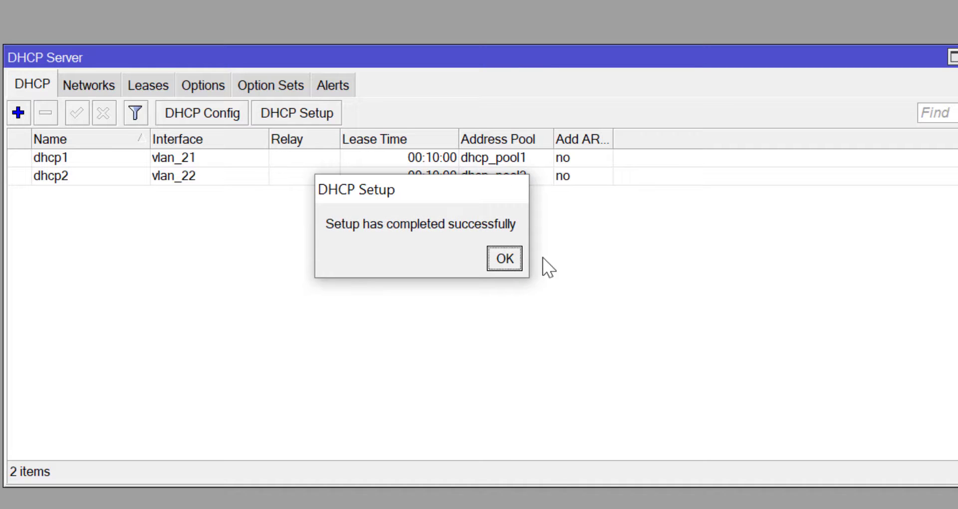
left_click(519, 256)
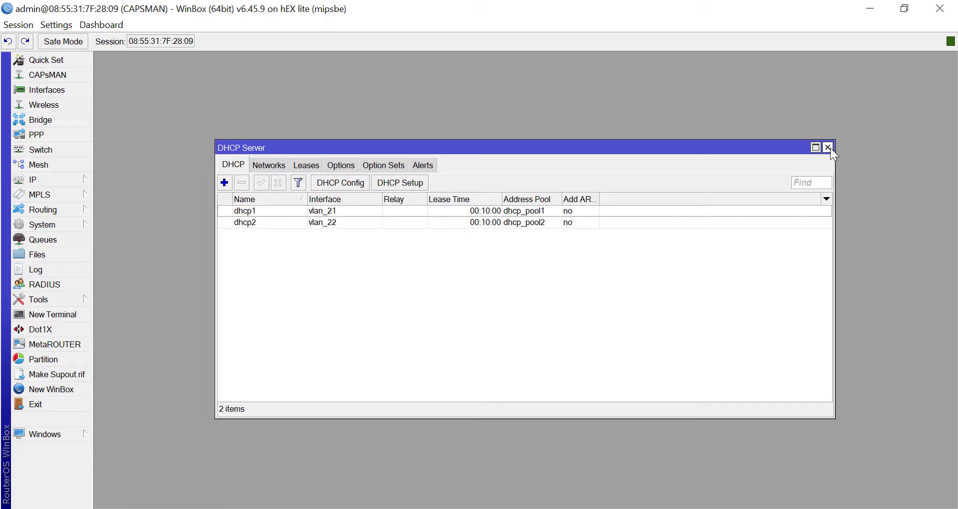
Step: Inspect the default srcnat masquerade rule's action in Firewall NAT, then close Firewall
left_click(827, 148)
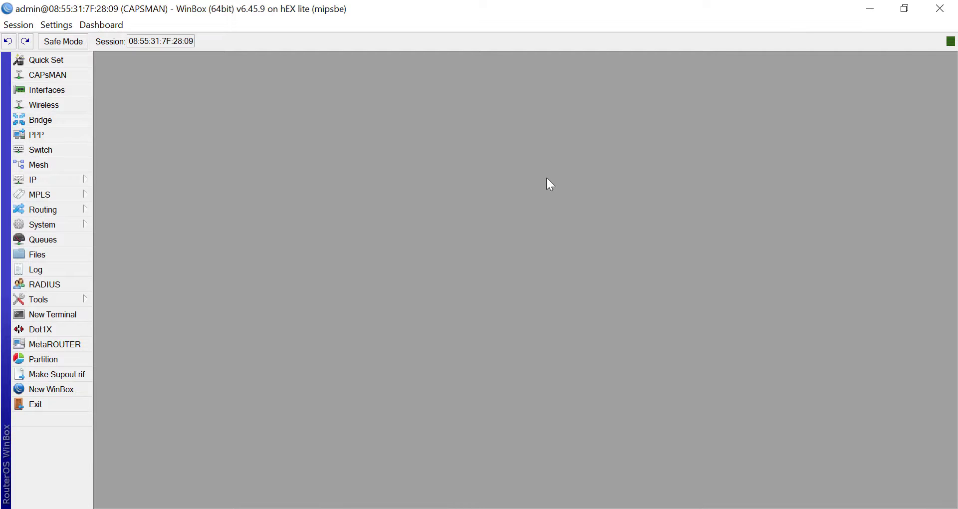
left_click(42, 179)
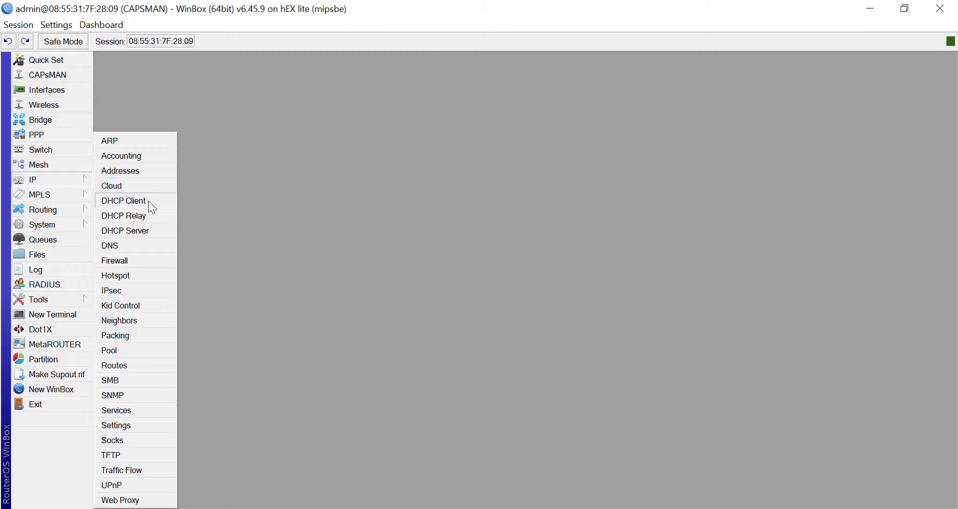
left_click(150, 260)
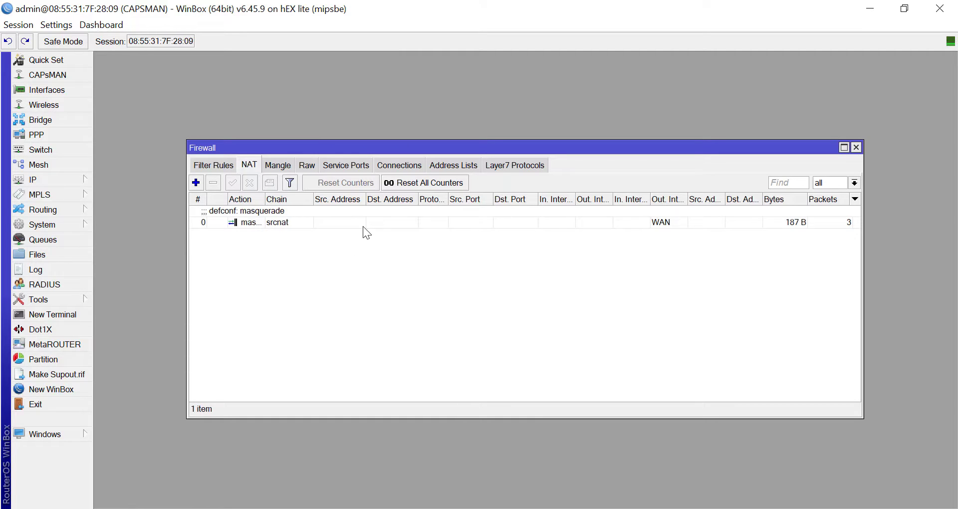
double_click(258, 217)
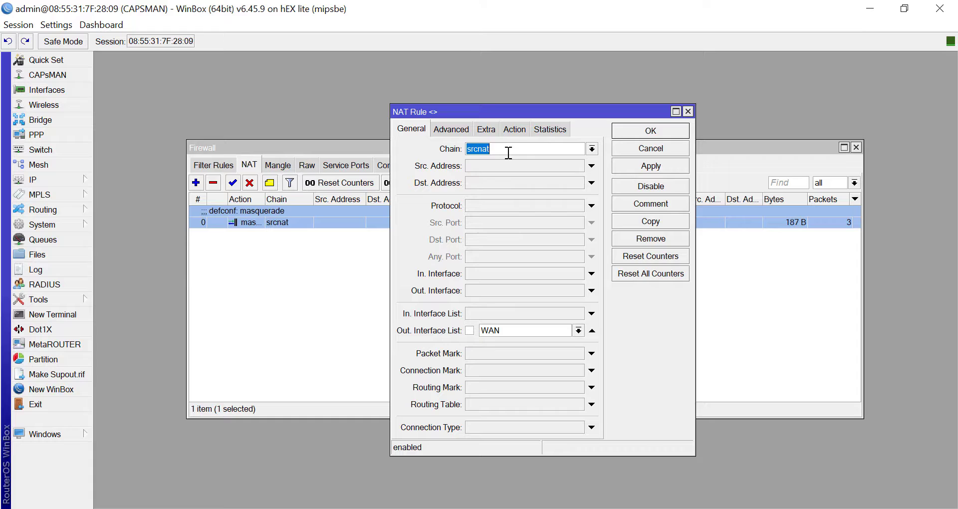
left_click(516, 131)
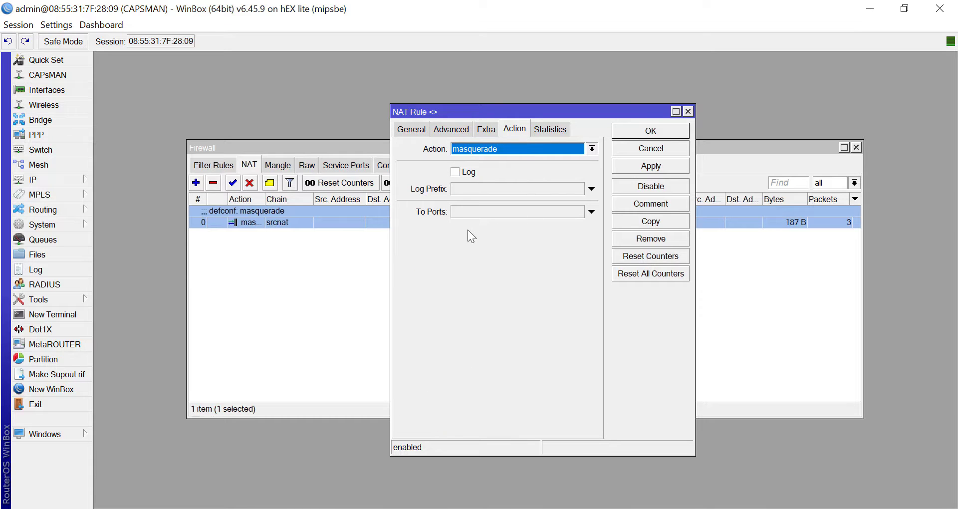
left_click(688, 111)
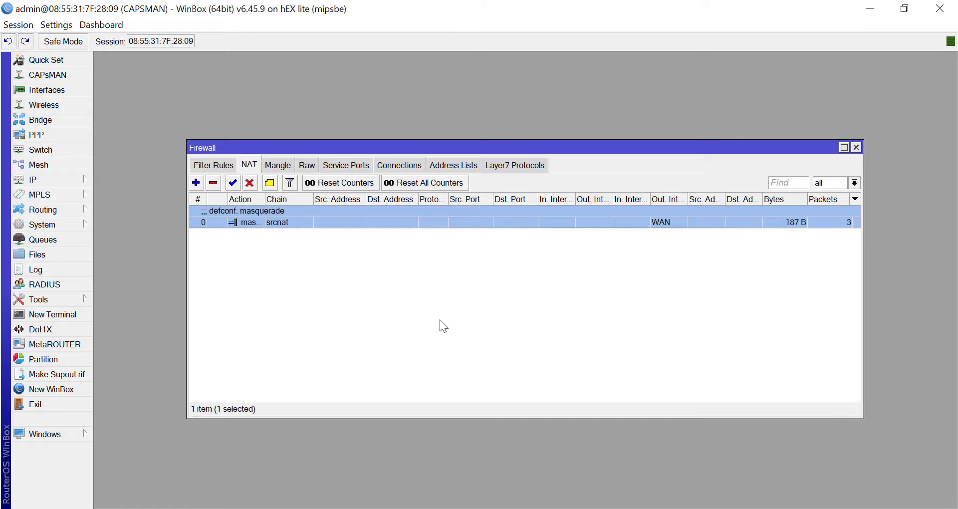
left_click(411, 351)
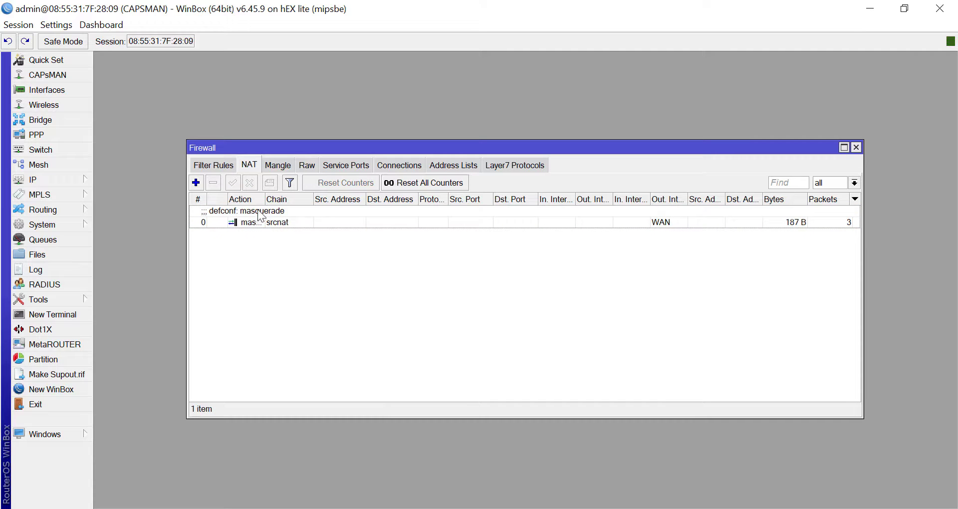
left_click(856, 147)
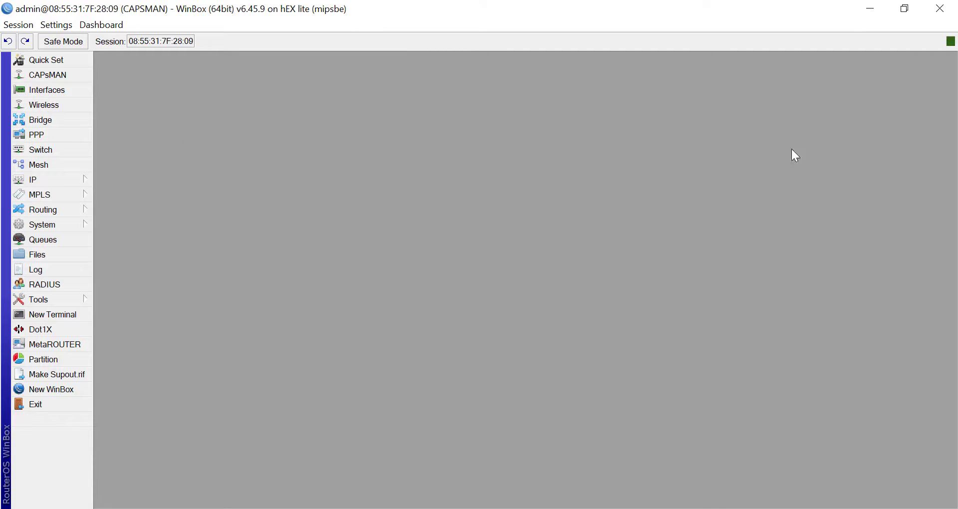
Step: Review the vlan_21 and vlan_22 interfaces, then list all interfaces, including WAN and LAN
left_click(46, 95)
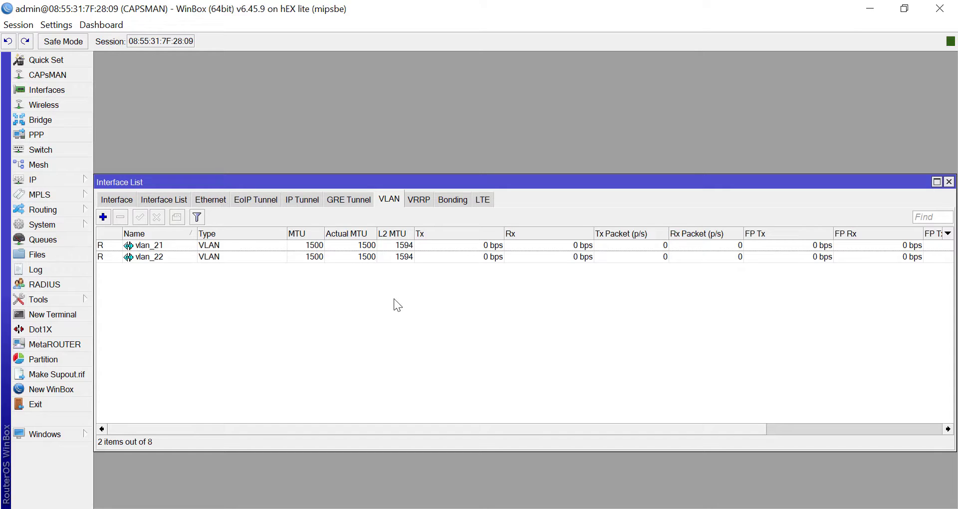
left_click(148, 199)
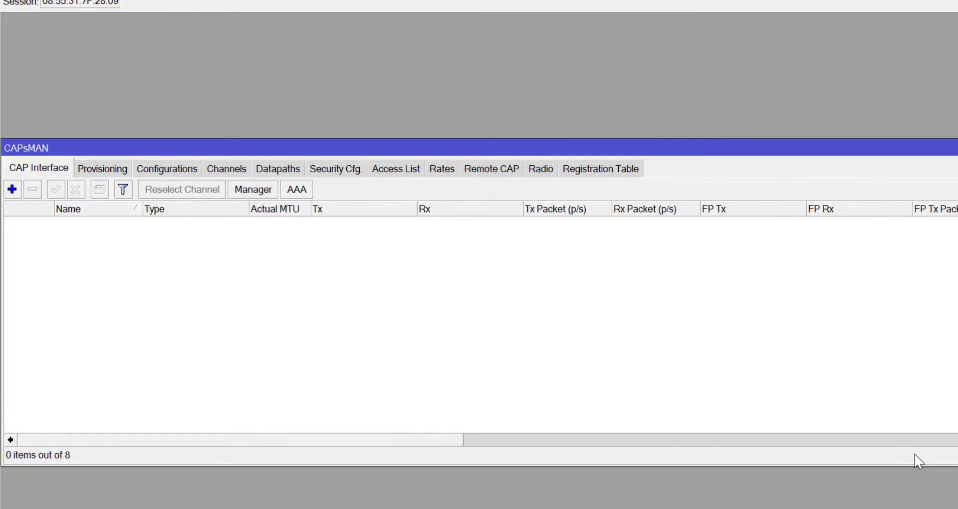
Step: Enable the CAPsMAN Manager and apply the setting
left_click(263, 191)
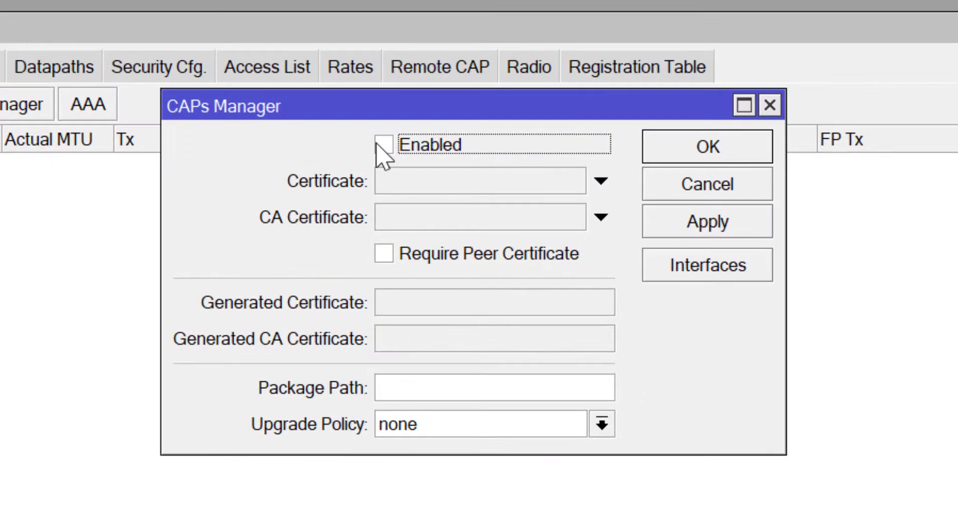
left_click(379, 145)
left_click(716, 229)
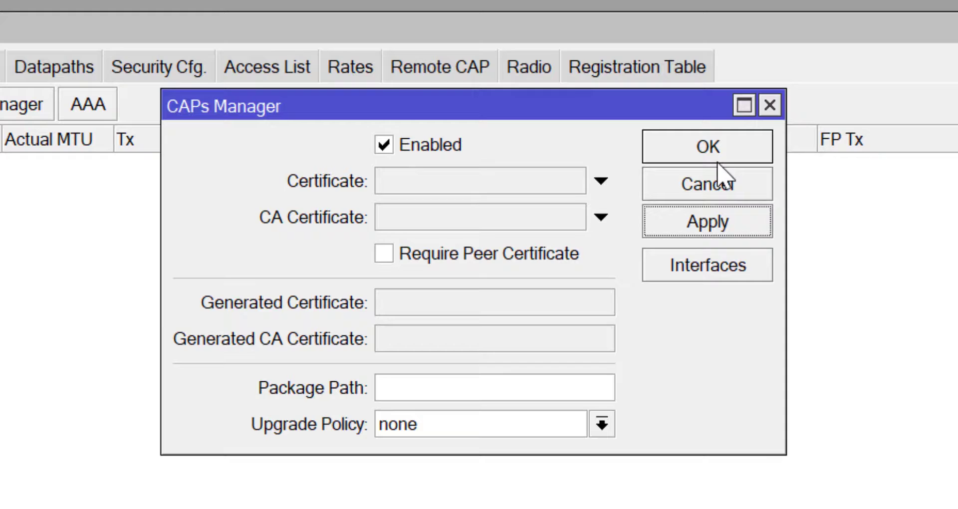
left_click(719, 159)
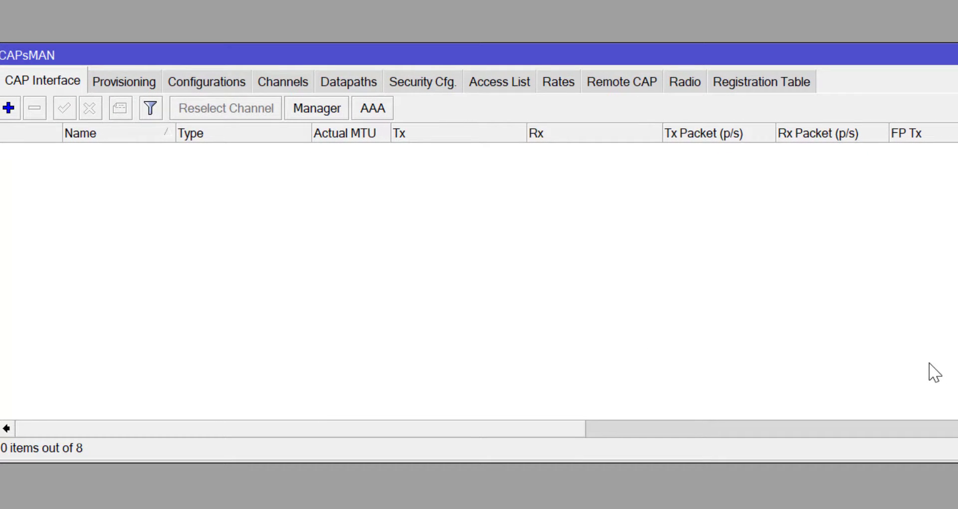
Step: Add a new security profile named security_vlan21
left_click(431, 83)
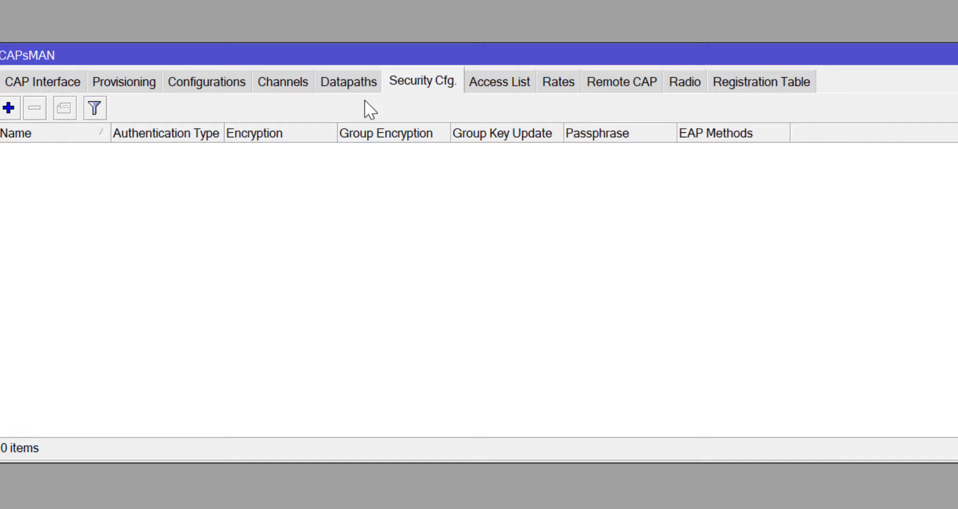
left_click(10, 108)
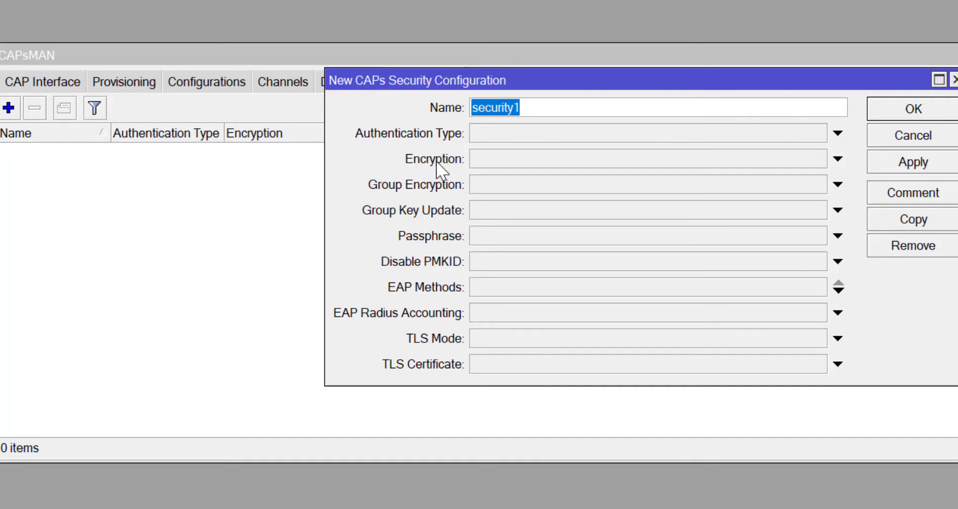
left_click(522, 109)
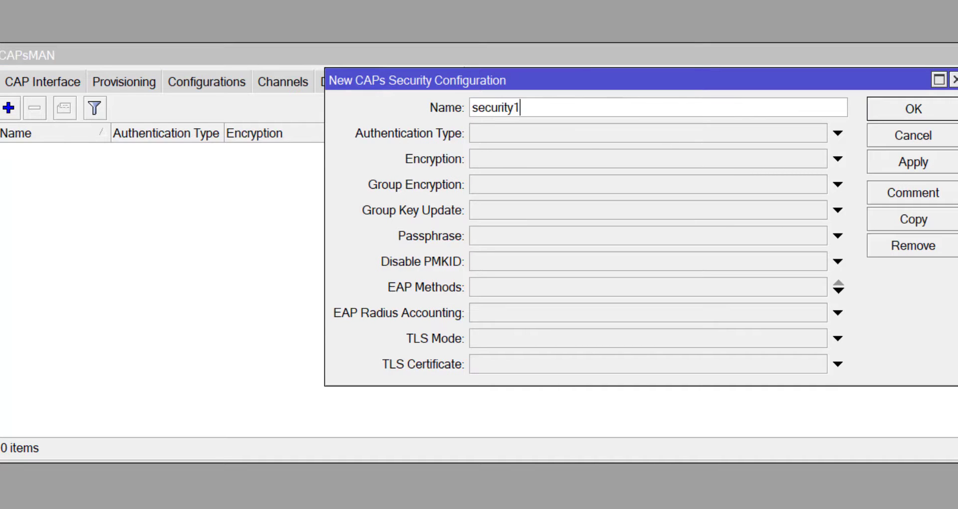
key("BackSpace")
type("_21")
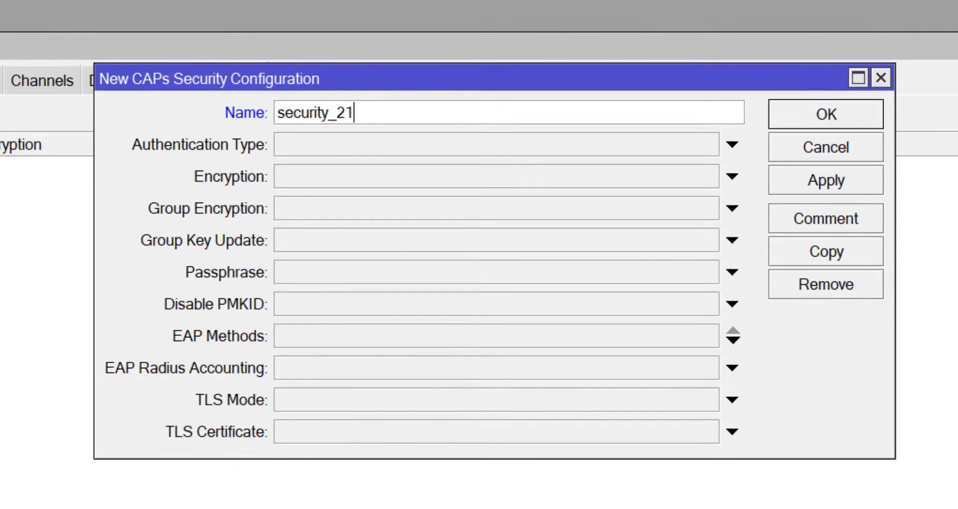
key("BackSpace")
key("BackSpace")
type("vlan1")
type("1")
Step: Give it WPA PSK and WPA2 PSK authentication, aes ccm encryption and a passphrase, then save
left_click(317, 144)
left_click(290, 150)
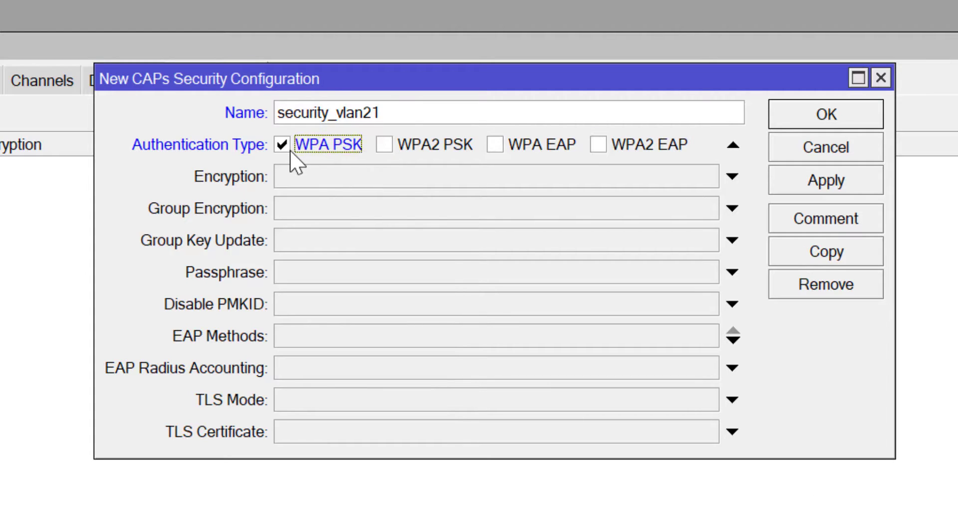
left_click(384, 150)
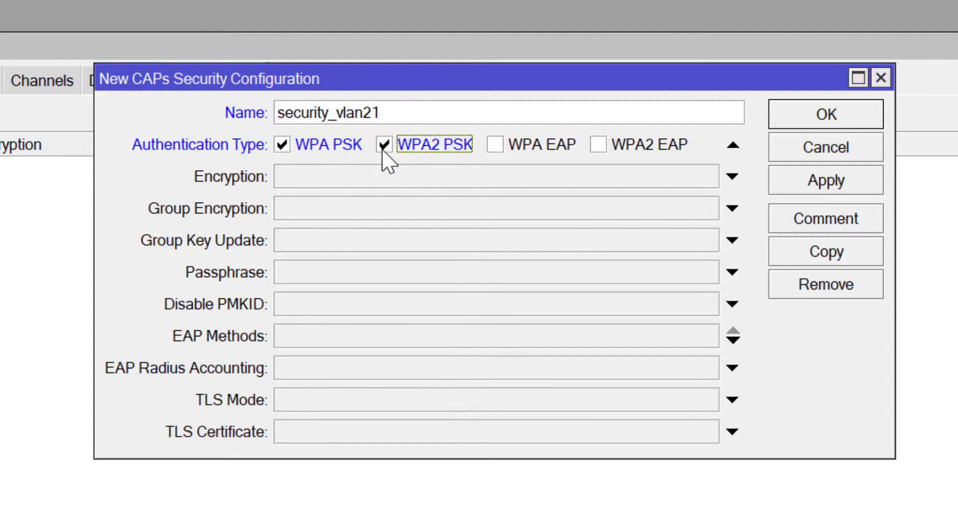
left_click(299, 180)
left_click(283, 179)
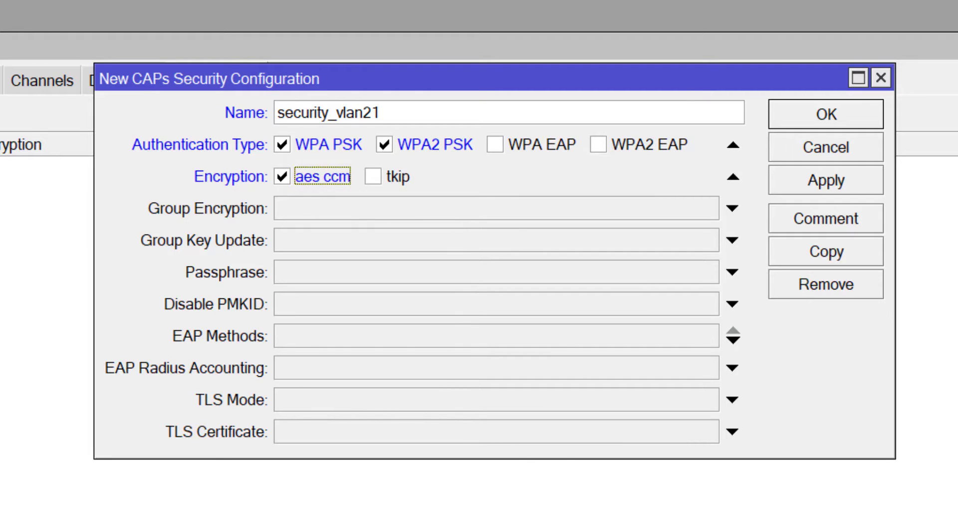
left_click(302, 279)
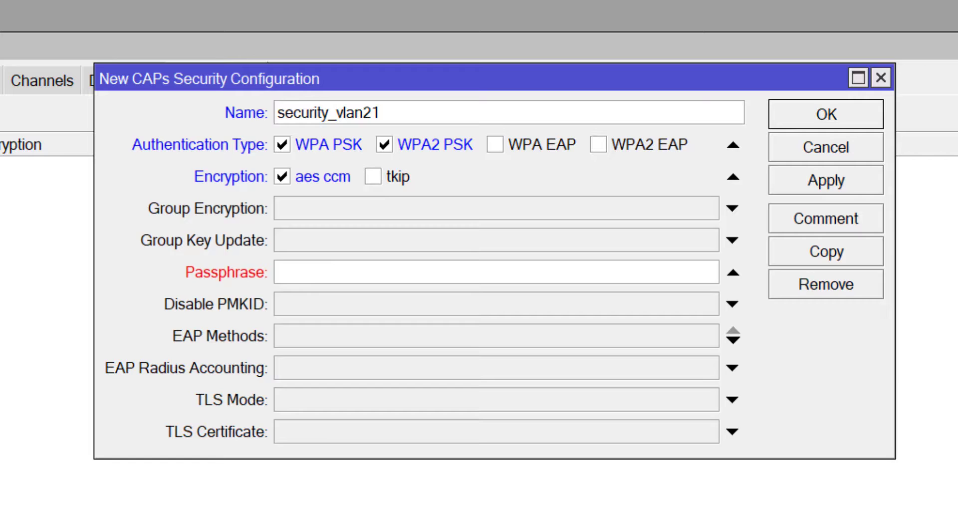
type("**********")
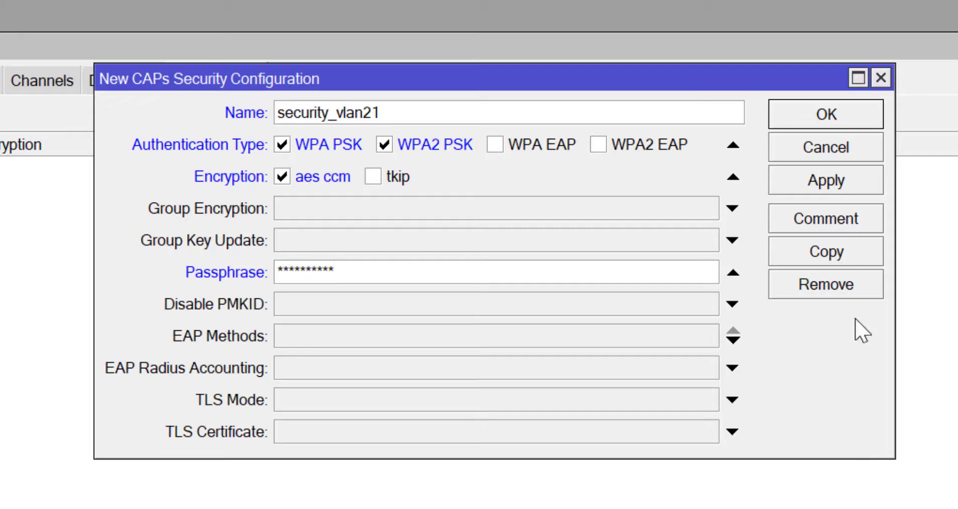
left_click(826, 182)
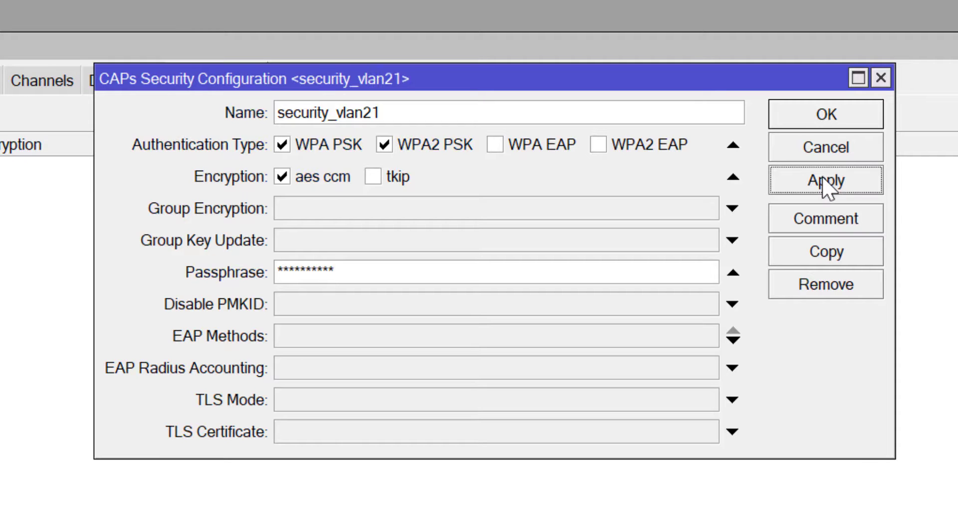
left_click(848, 121)
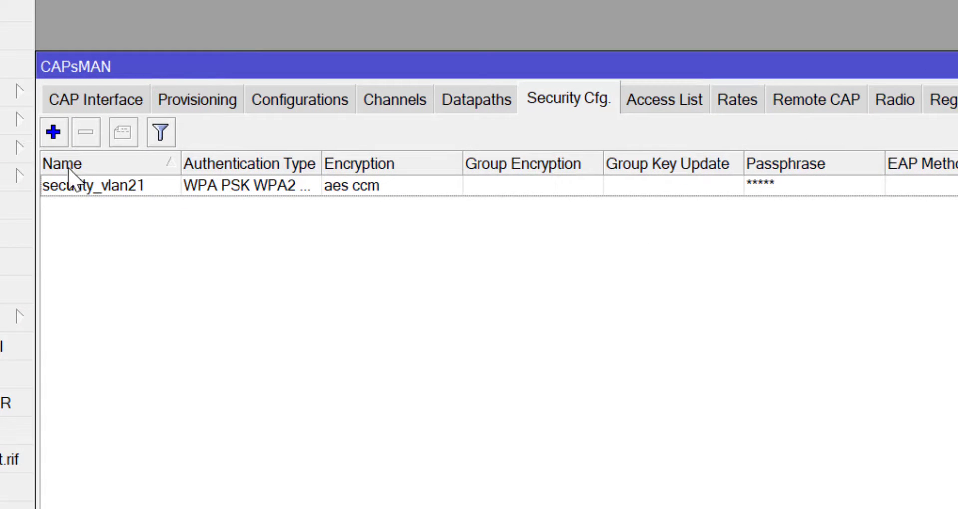
Step: Add a second security profile named security_vlan22
left_click(53, 132)
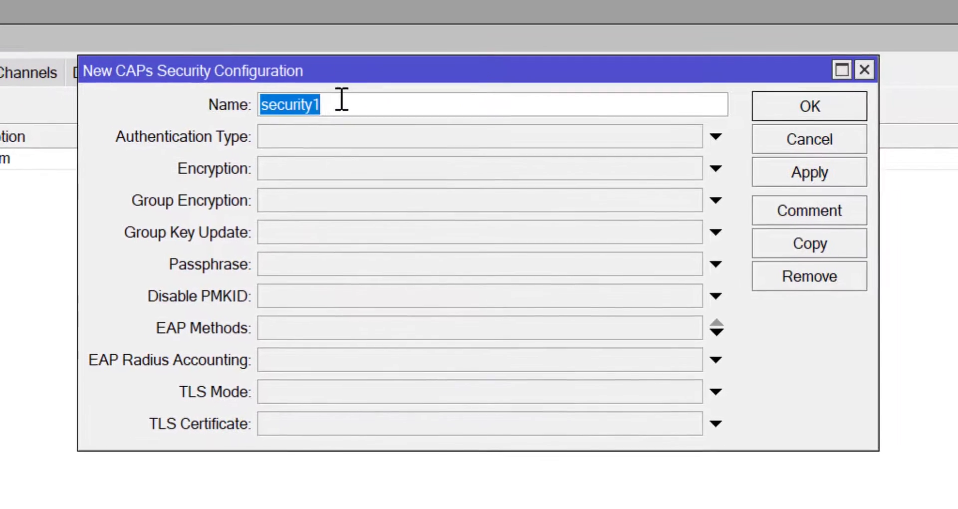
left_click(342, 99)
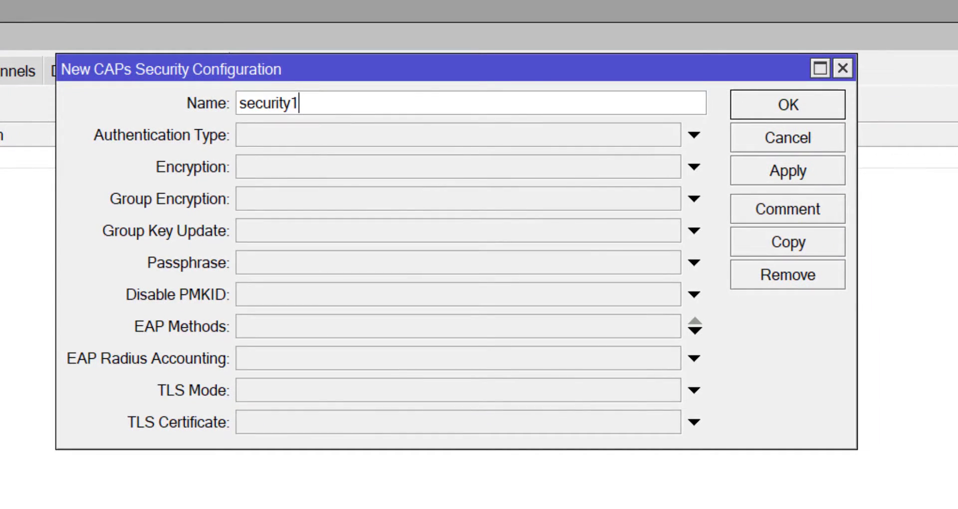
key("BackSpace")
type("vlan22")
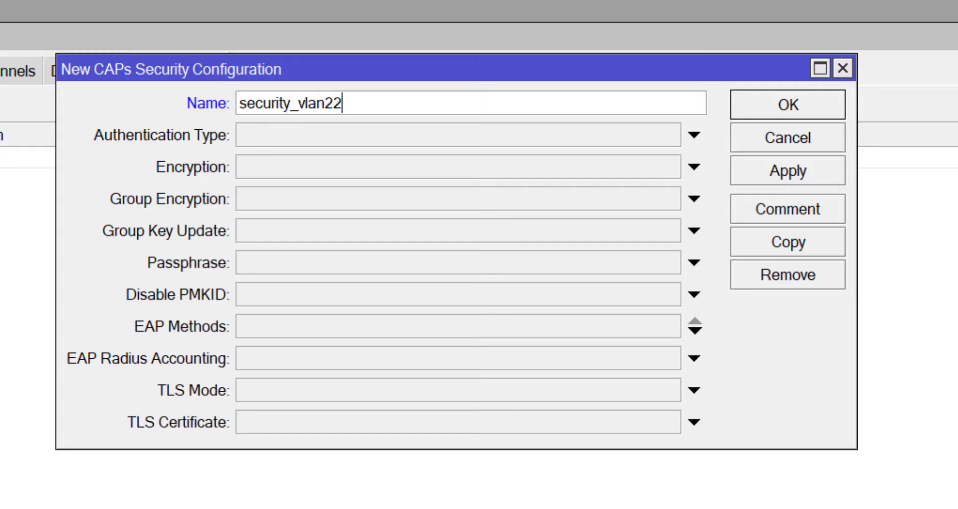
Step: Give it WPA PSK and WPA2 PSK, aes ccm encryption and its own passphrase, then save
left_click(309, 142)
left_click(244, 136)
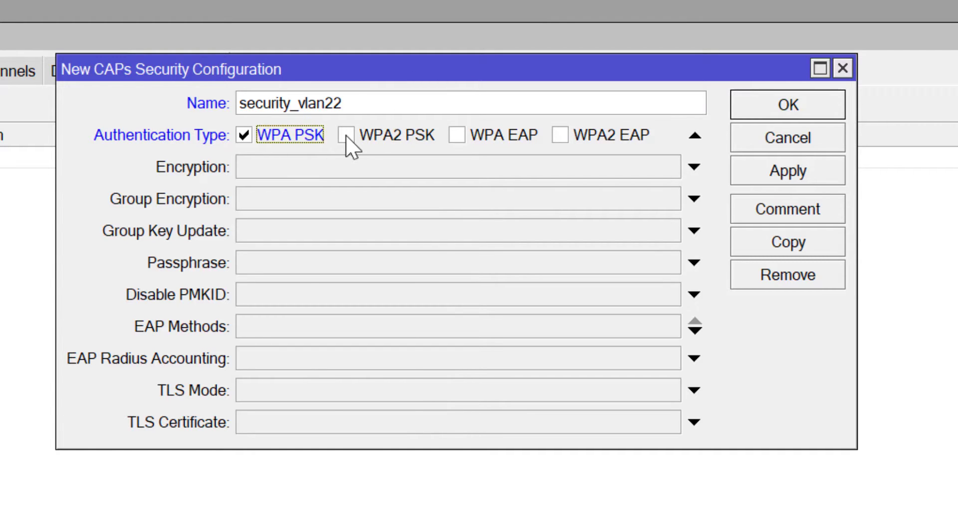
left_click(346, 135)
left_click(272, 168)
left_click(244, 170)
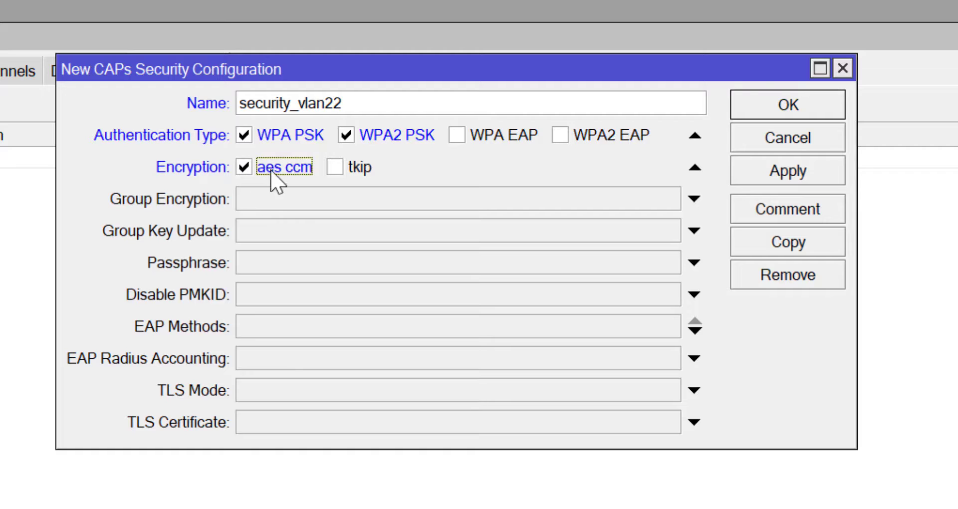
left_click(260, 263)
type("*****")
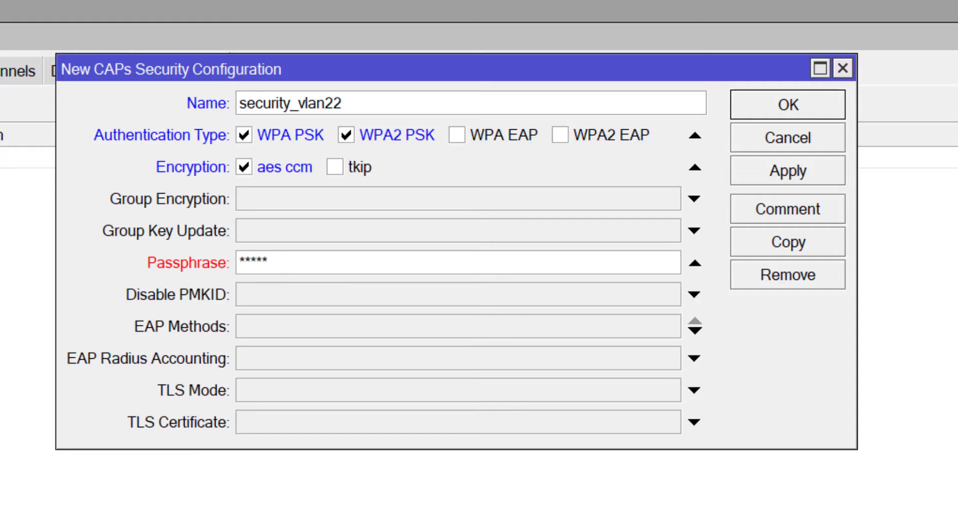
type("****")
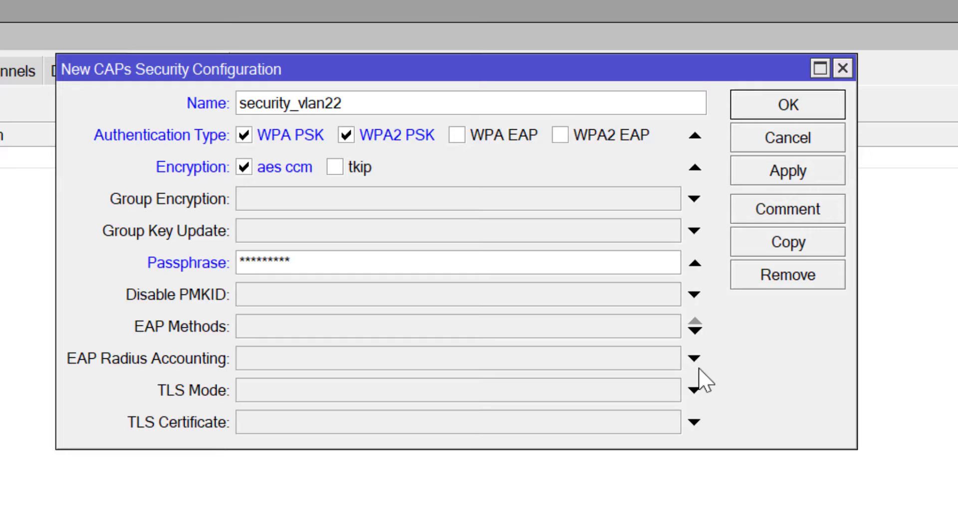
left_click(805, 175)
left_click(761, 104)
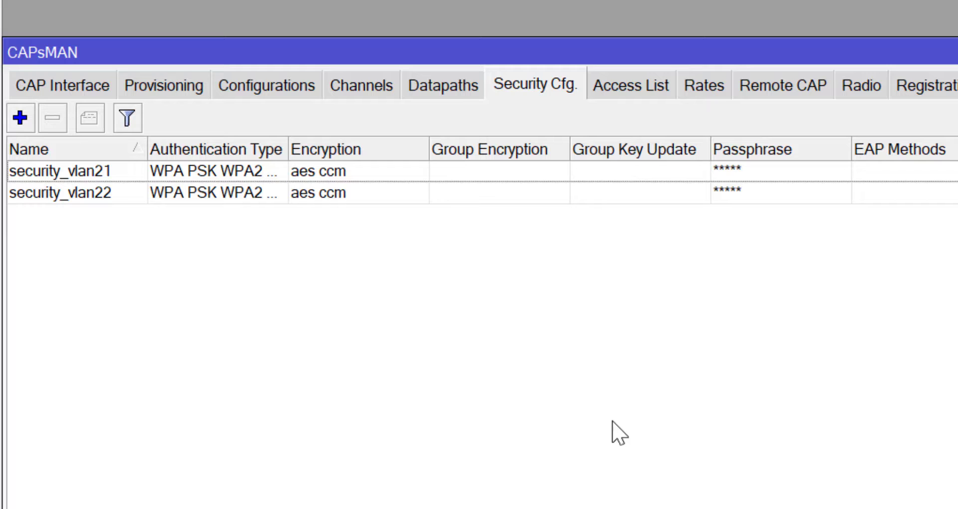
Step: Create datapath_vlan21 on the bridge, tagged with VLAN ID 21
left_click(452, 94)
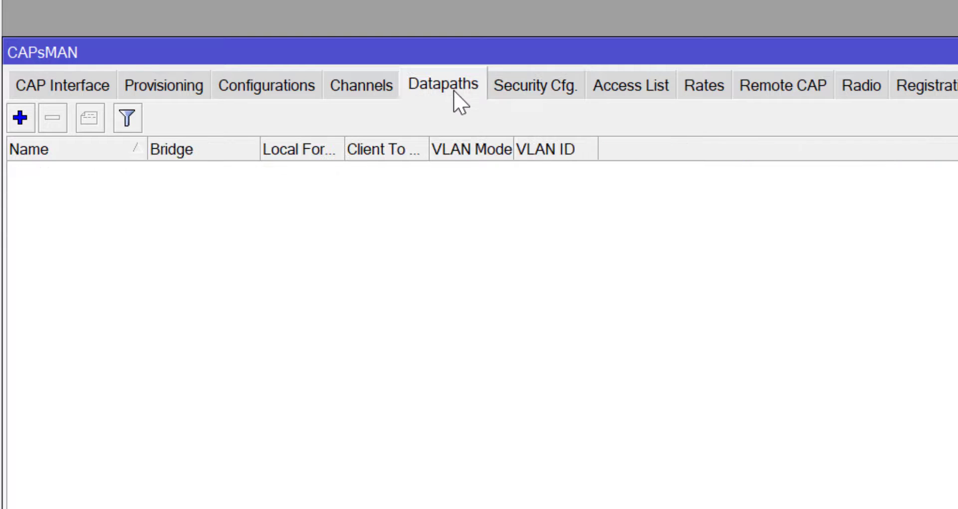
left_click(19, 117)
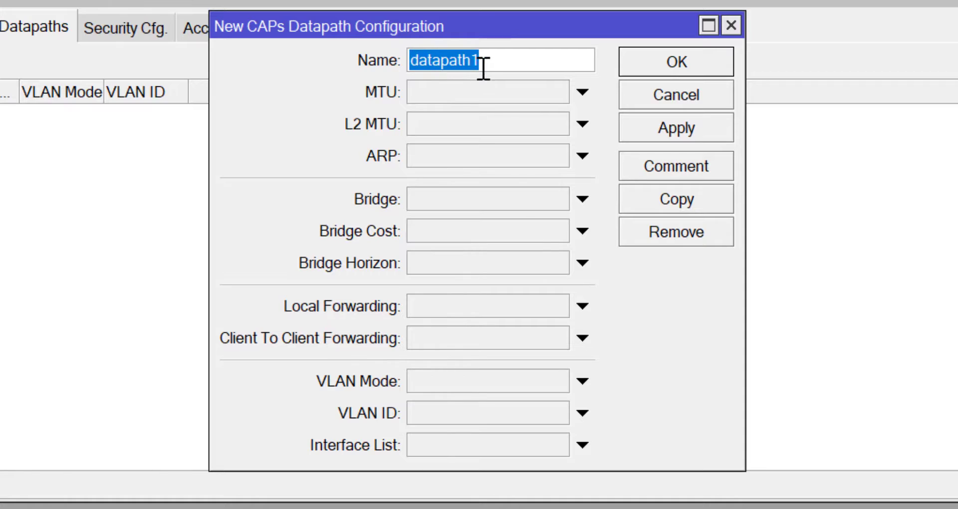
left_click(743, 104)
key("BackSpace")
type("_")
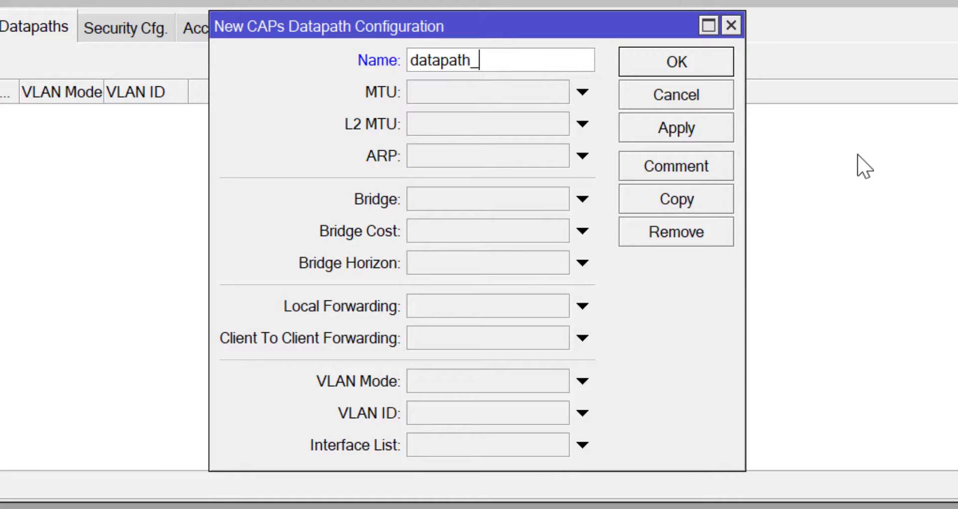
type("vlan21")
left_click(443, 204)
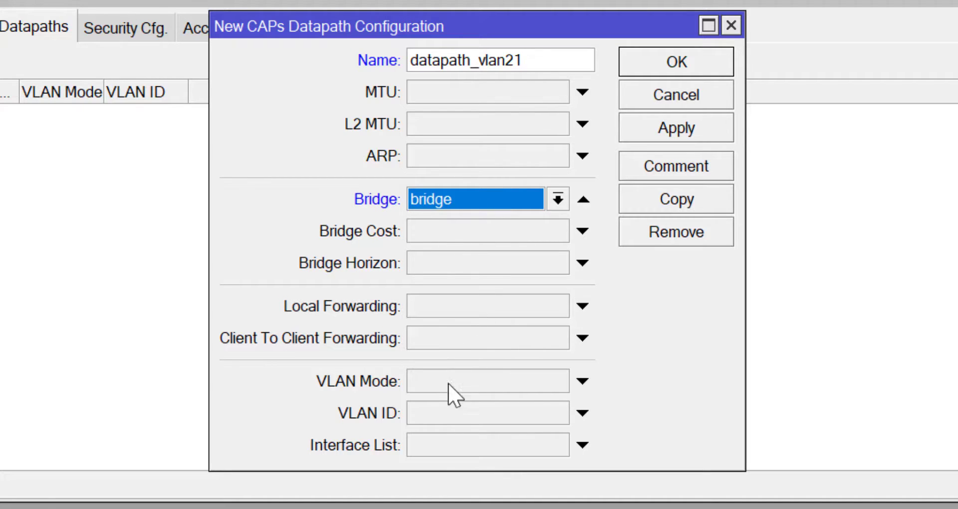
left_click(433, 389)
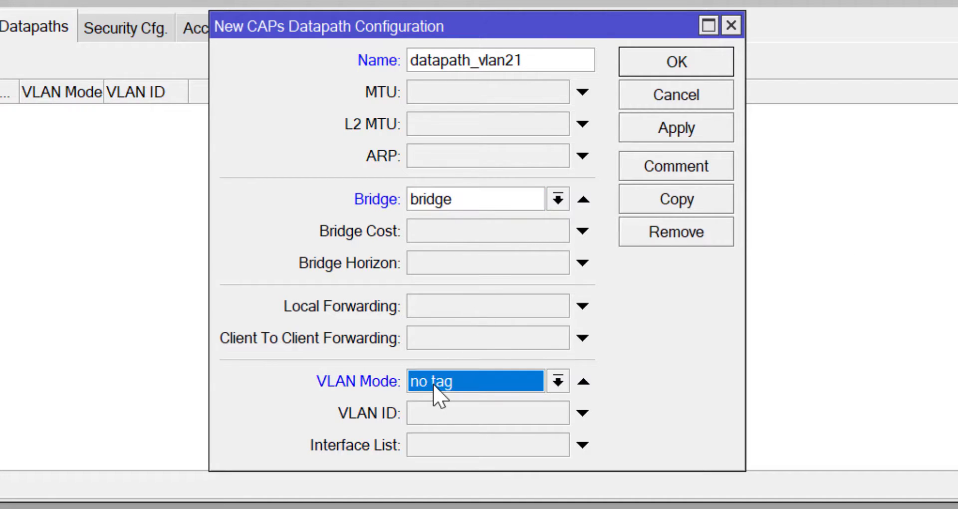
left_click(558, 381)
left_click(464, 442)
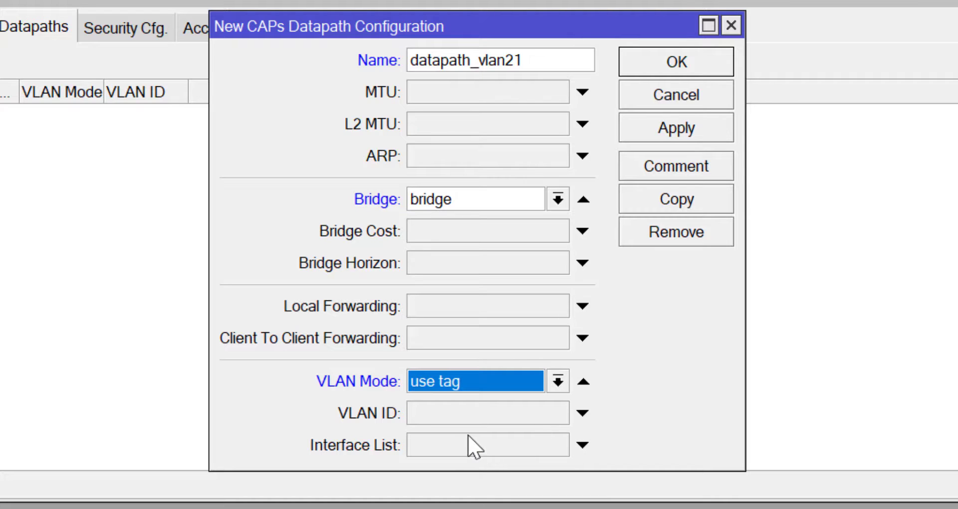
left_click(439, 410)
type("21")
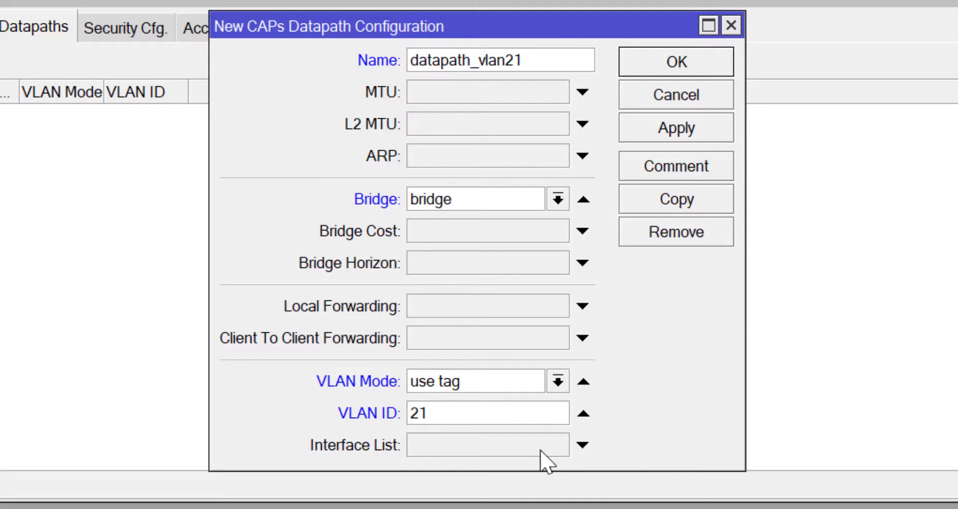
left_click(687, 137)
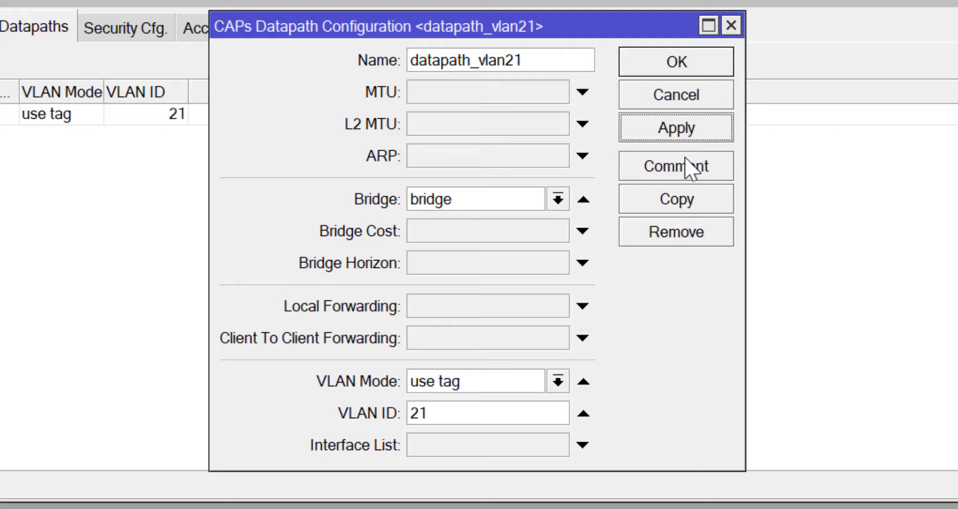
Step: Copy it as datapath_vlan22 with VLAN ID 22, save it, and close both datapath dialogs
left_click(690, 207)
left_click(535, 92)
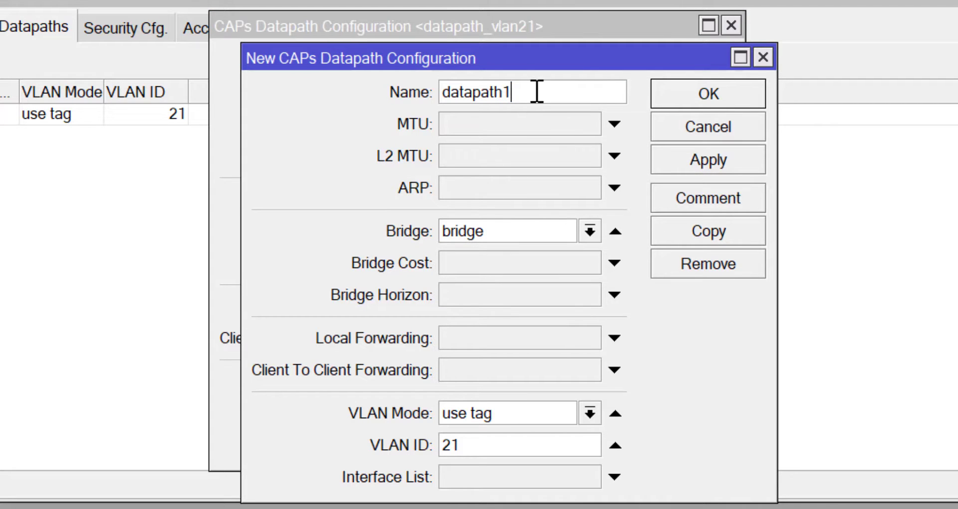
key("BackSpace")
type("_vlan22")
left_click(536, 445)
key("BackSpace")
type("2")
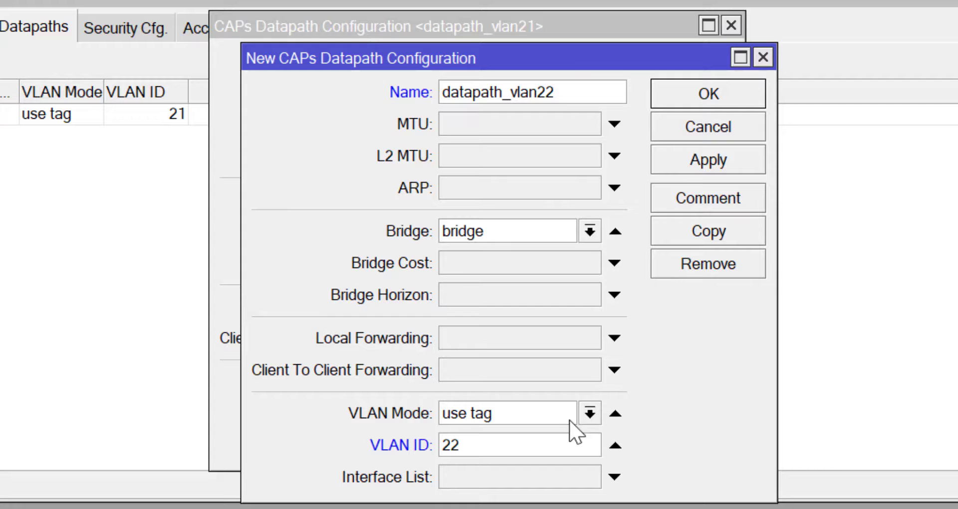
left_click(680, 167)
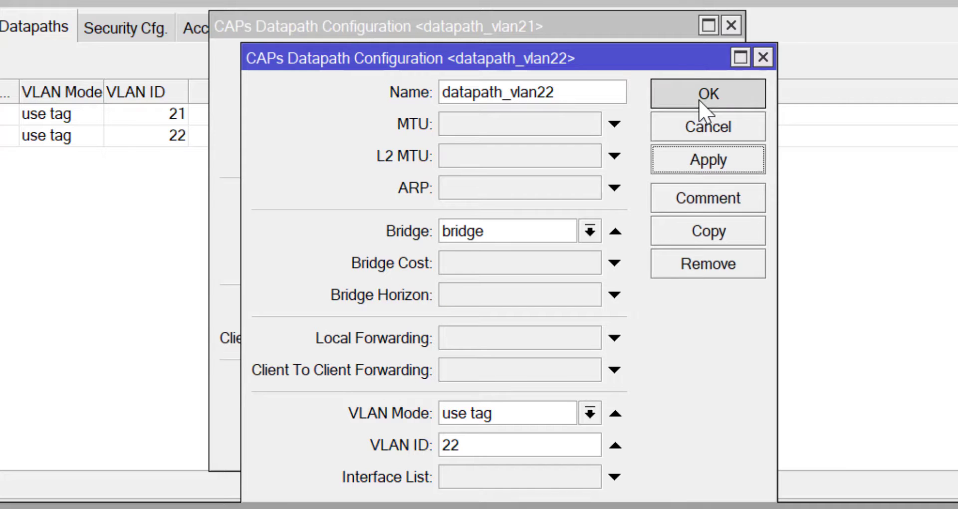
left_click(705, 97)
left_click(673, 62)
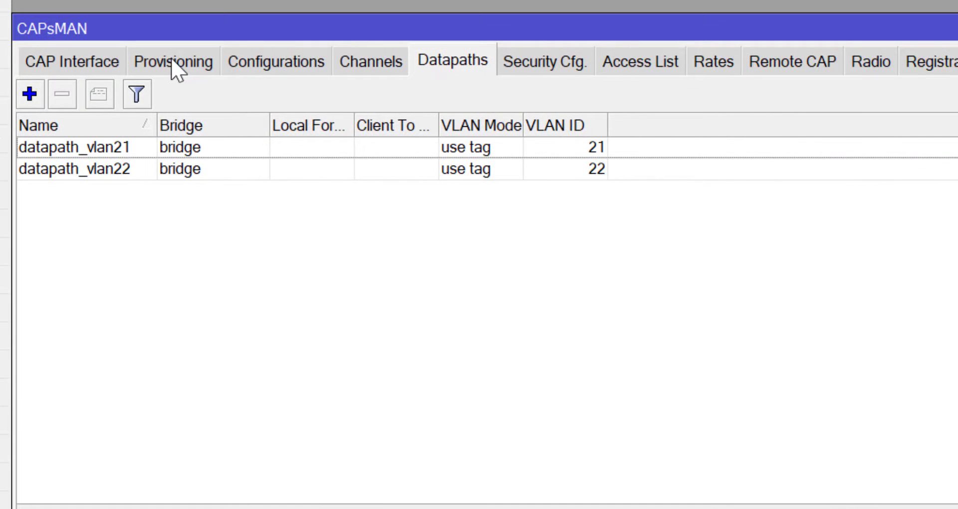
left_click(264, 70)
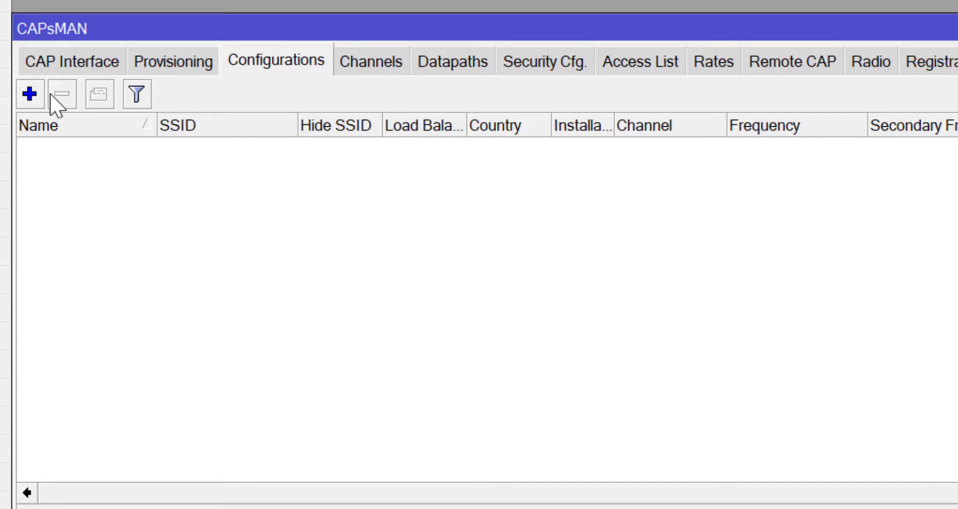
Step: Create configuration vlan21 in ap mode with SSID TMG, indoor distance and indoor installation
left_click(30, 94)
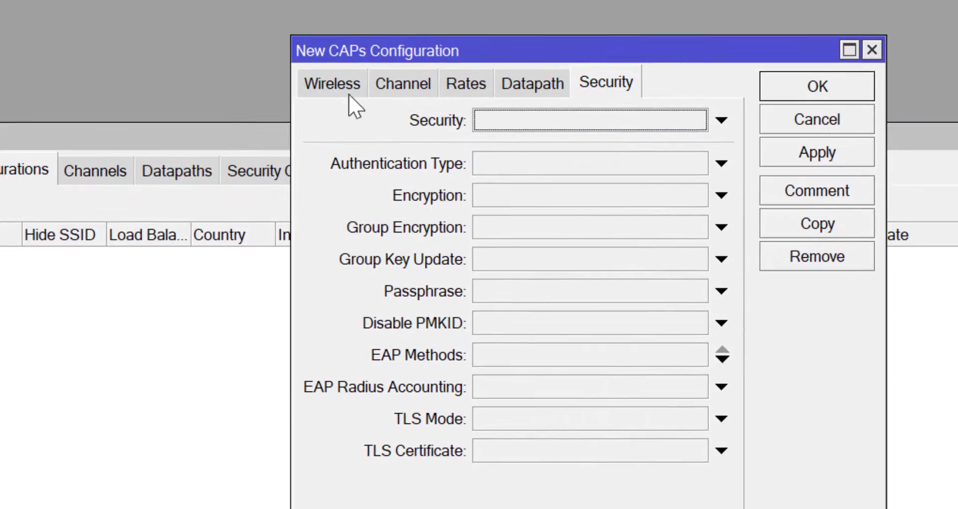
left_click(485, 25)
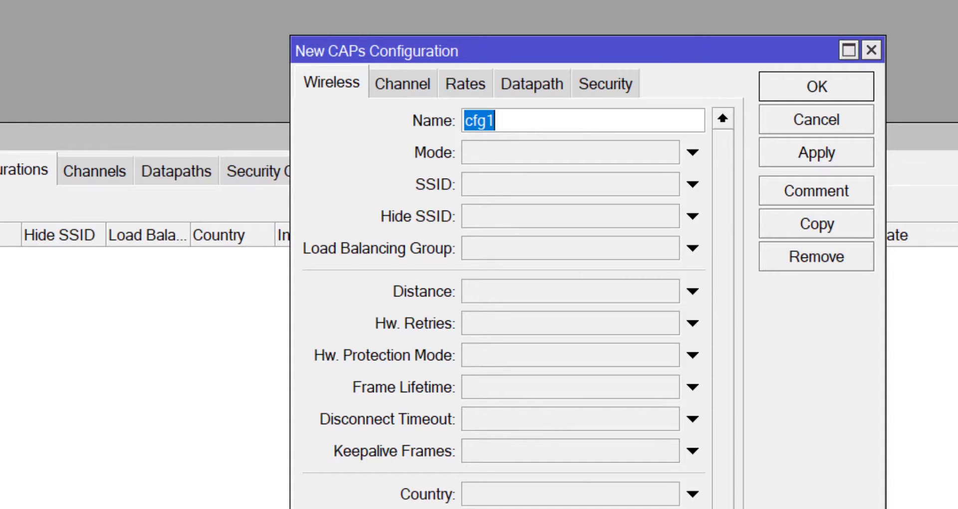
type("vlan21")
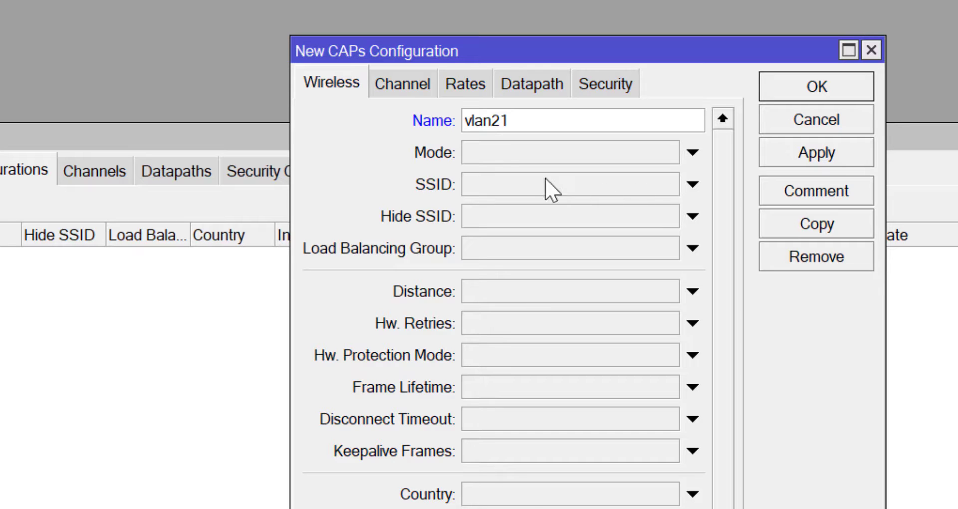
left_click(507, 161)
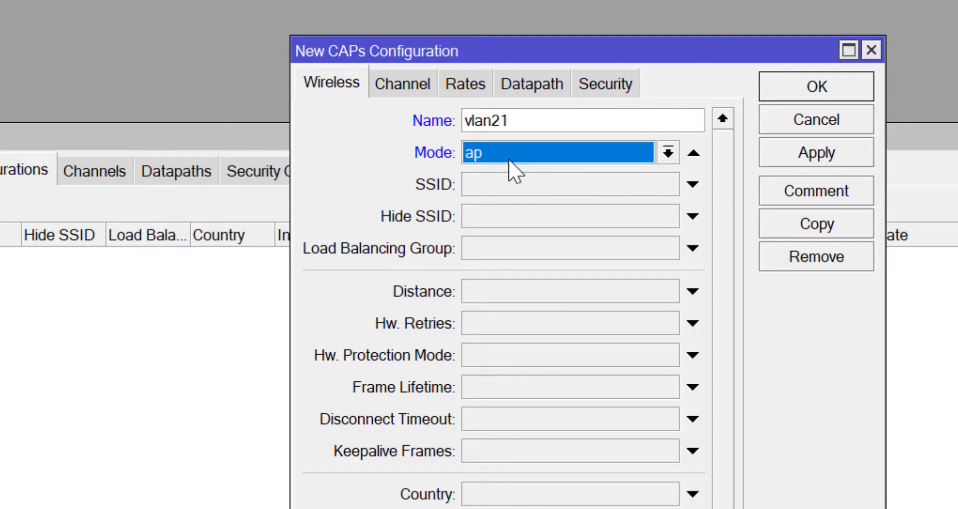
left_click(498, 185)
type("TMG")
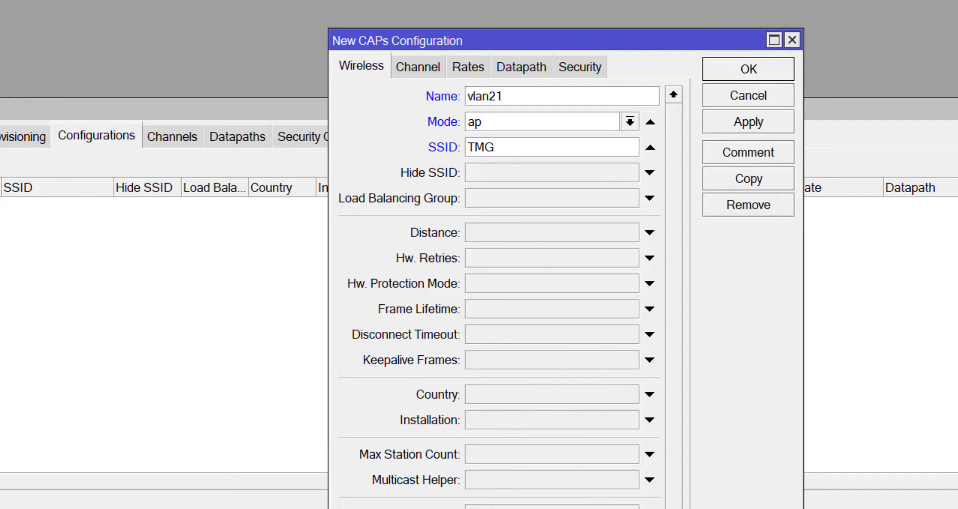
left_click(517, 236)
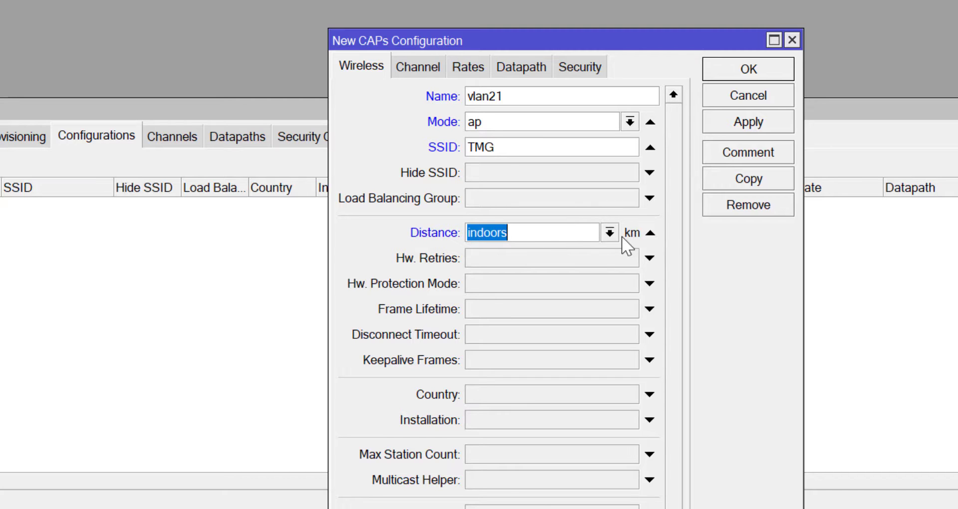
left_click(511, 400)
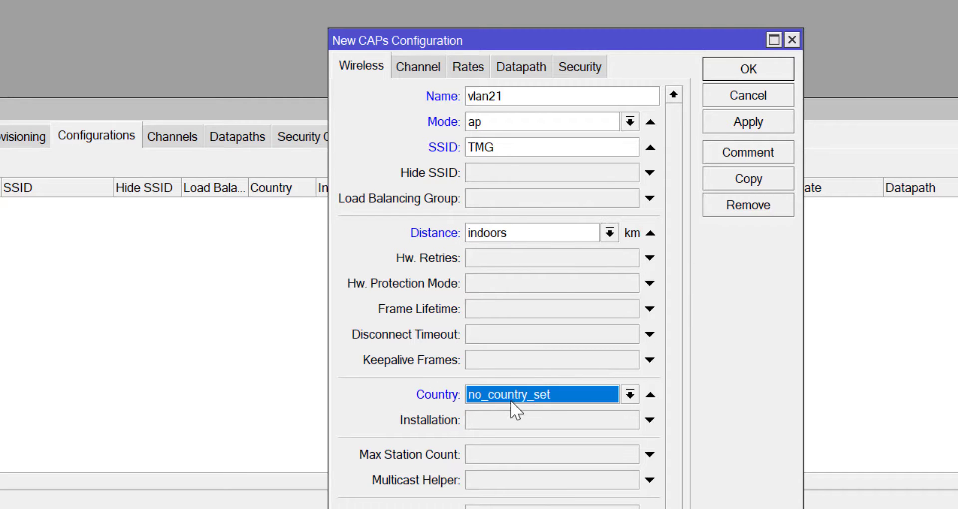
left_click(537, 423)
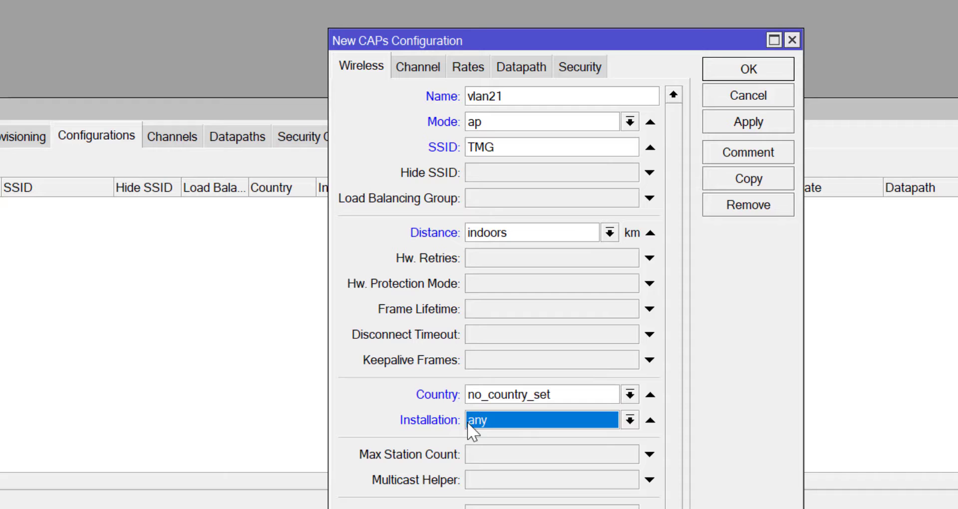
left_click(630, 421)
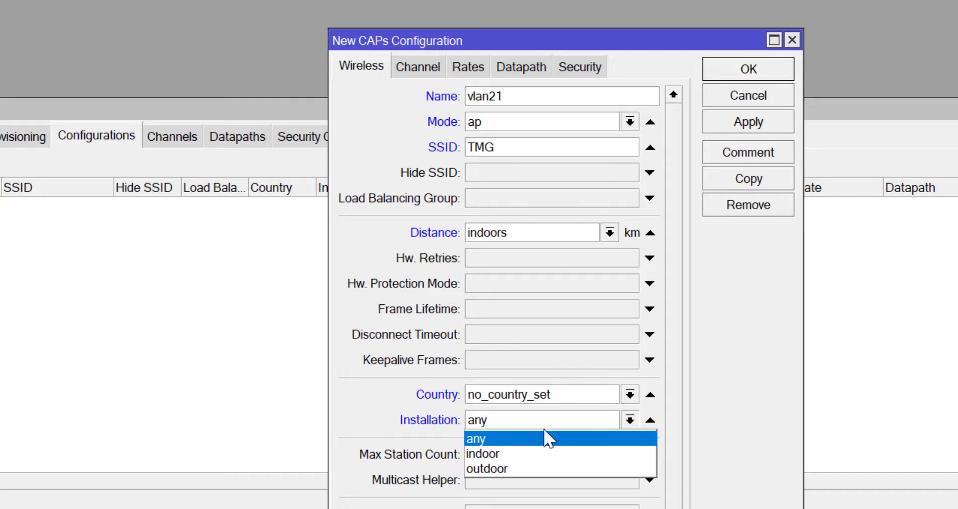
left_click(495, 446)
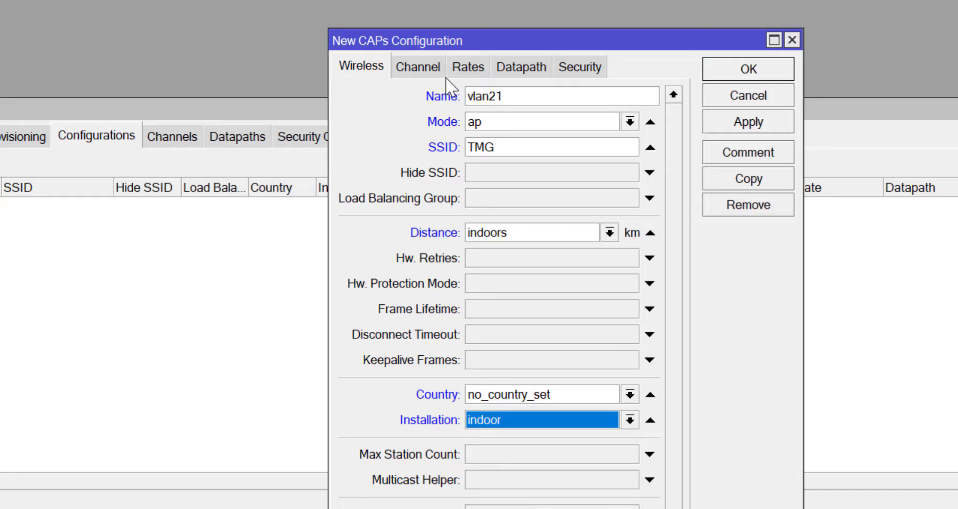
Step: Assign datapath_vlan21 and security_vlan21 to vlan21 and save the configuration
left_click(427, 70)
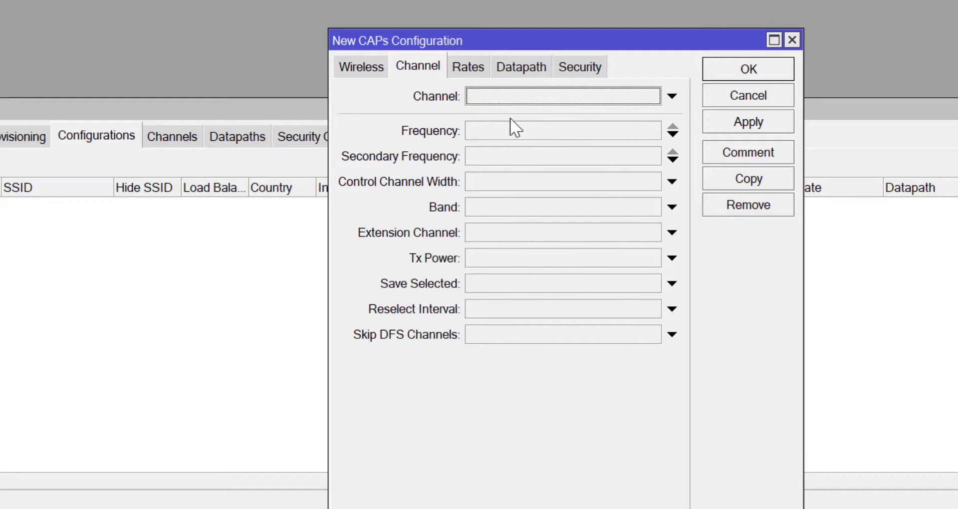
left_click(526, 62)
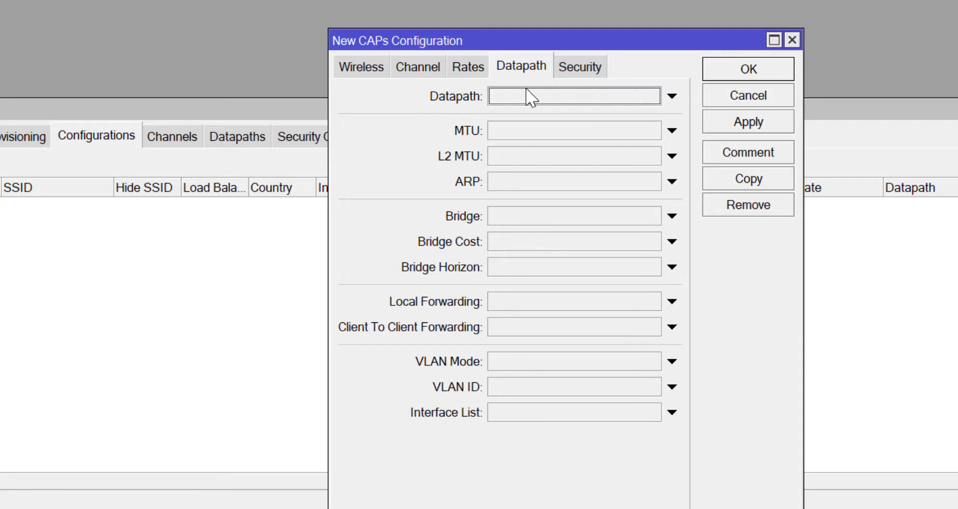
left_click(550, 99)
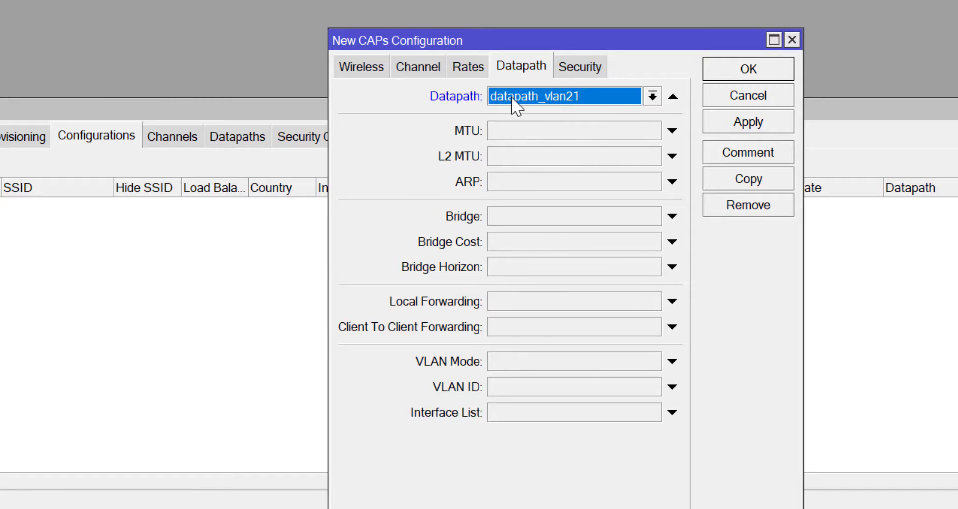
left_click(582, 68)
left_click(579, 98)
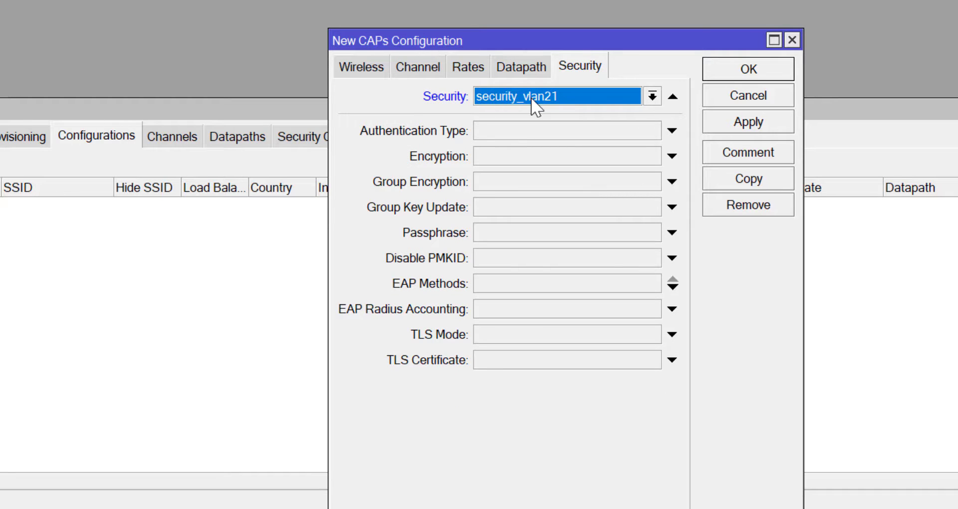
left_click(739, 121)
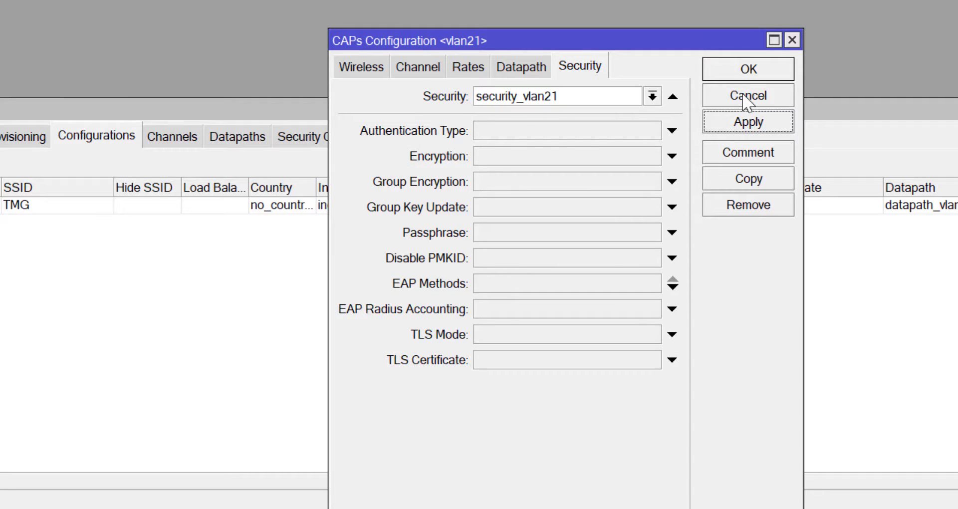
left_click(744, 73)
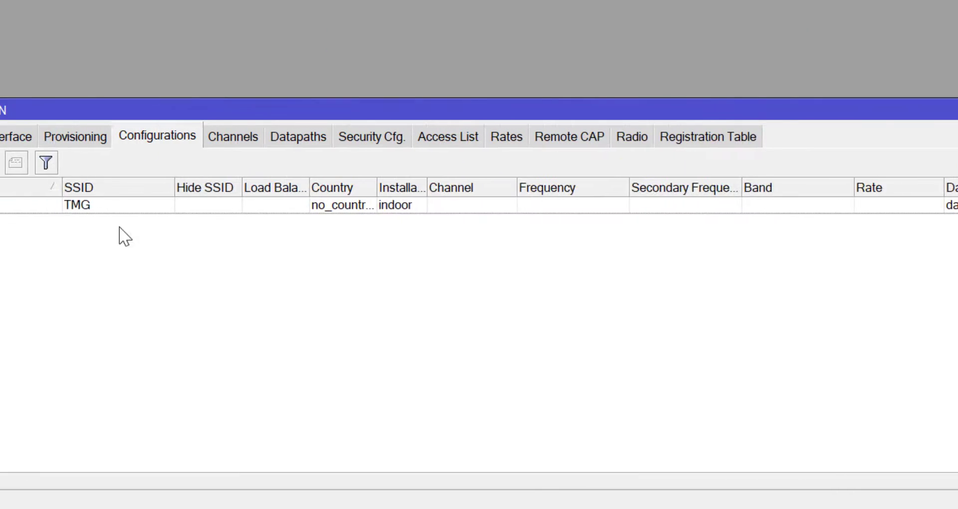
Step: Create configuration vlan22 in ap mode with SSID TMG_Guest, indoor distance and indoor installation
left_click(27, 161)
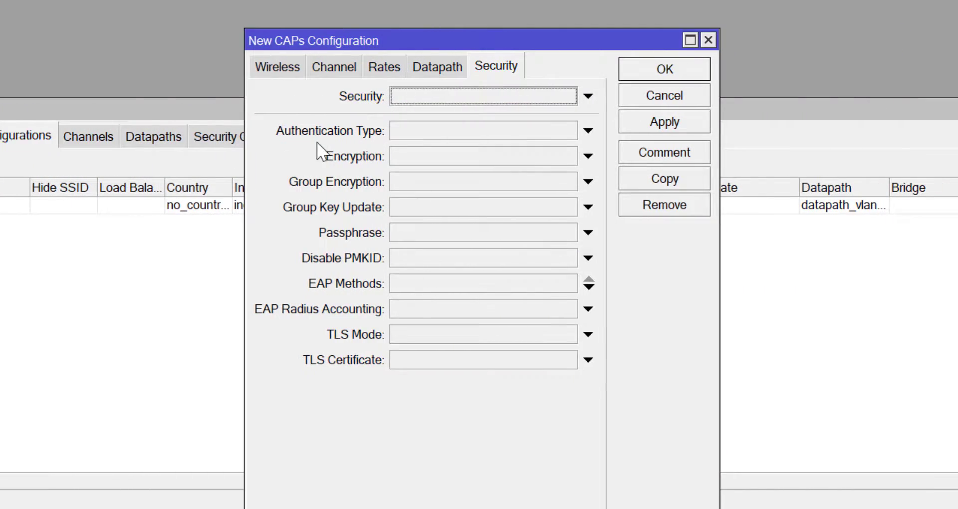
left_click(251, 74)
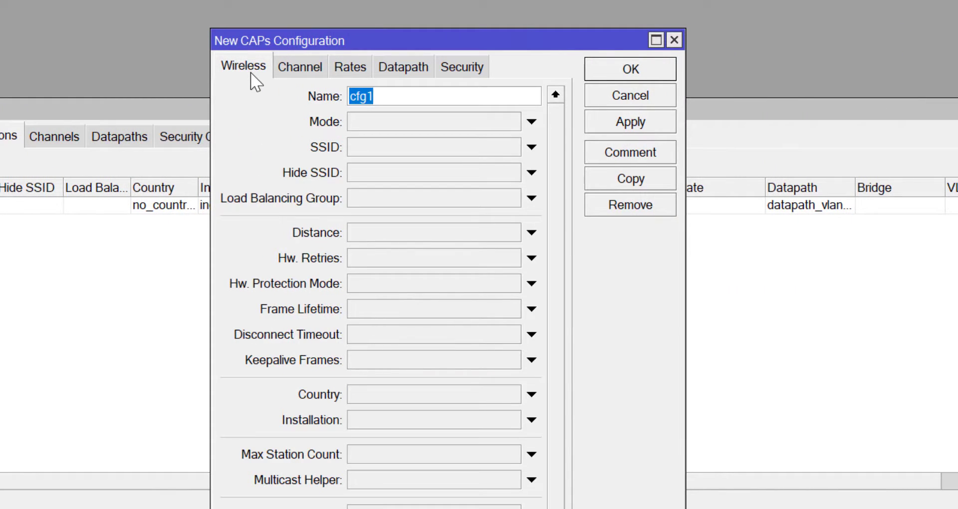
type("vlan22")
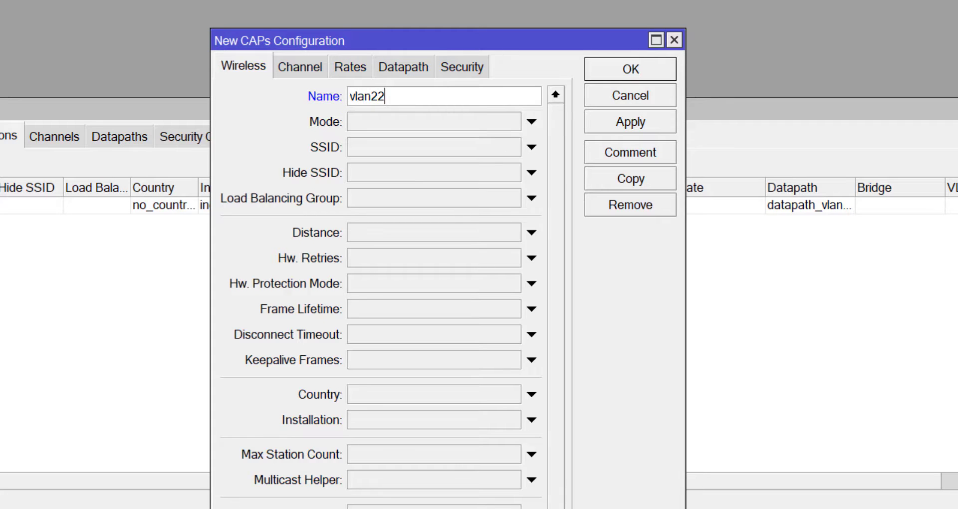
left_click(383, 124)
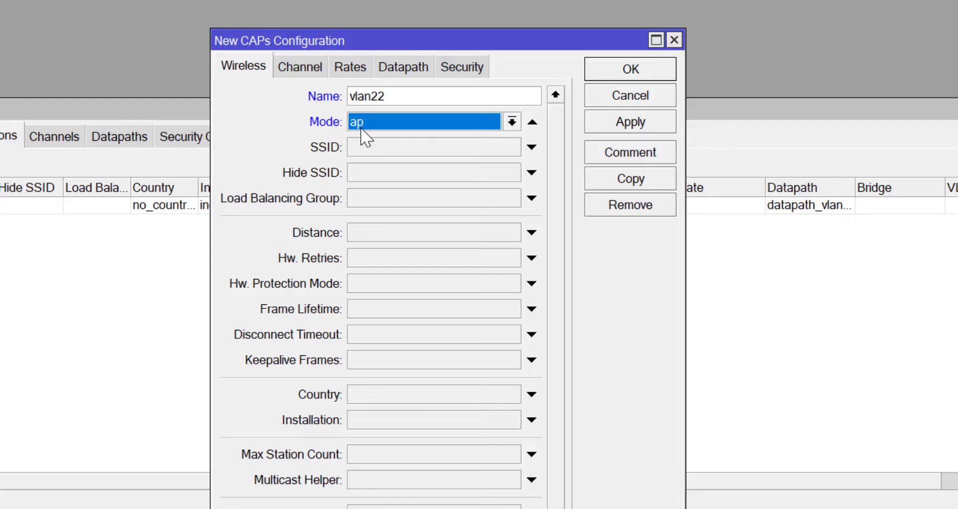
left_click(370, 148)
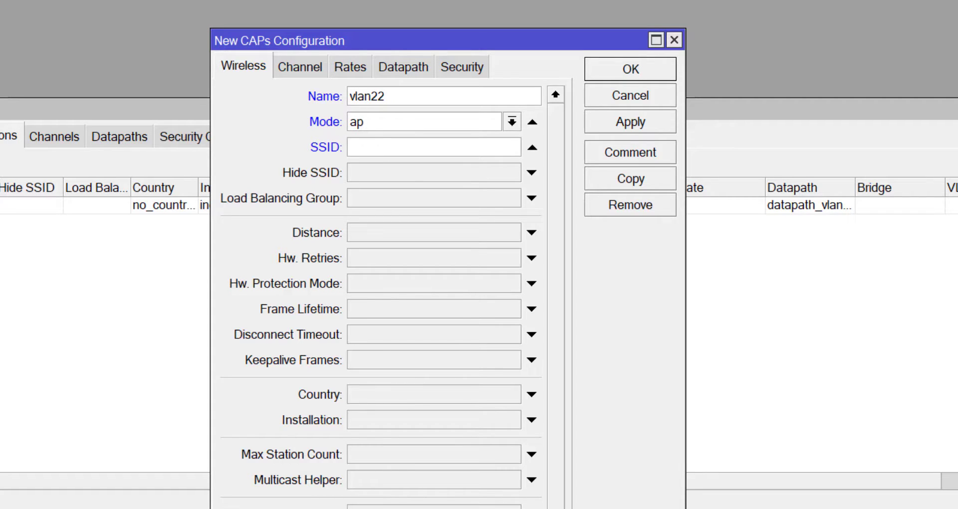
type("TMG_Guest")
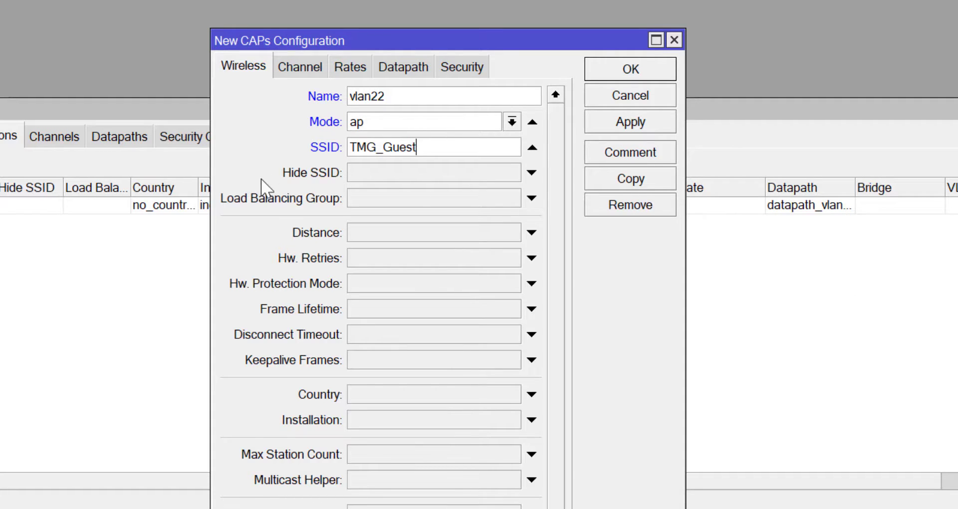
left_click(369, 236)
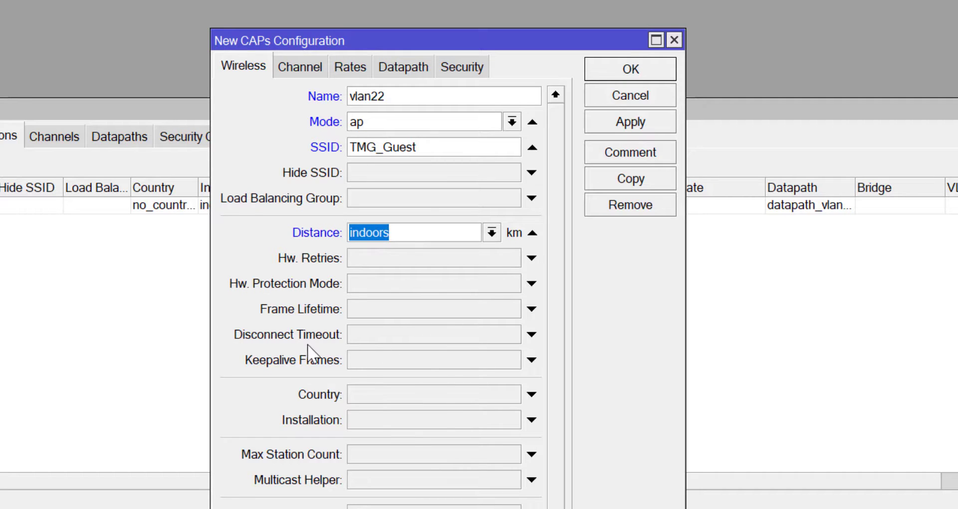
left_click(375, 392)
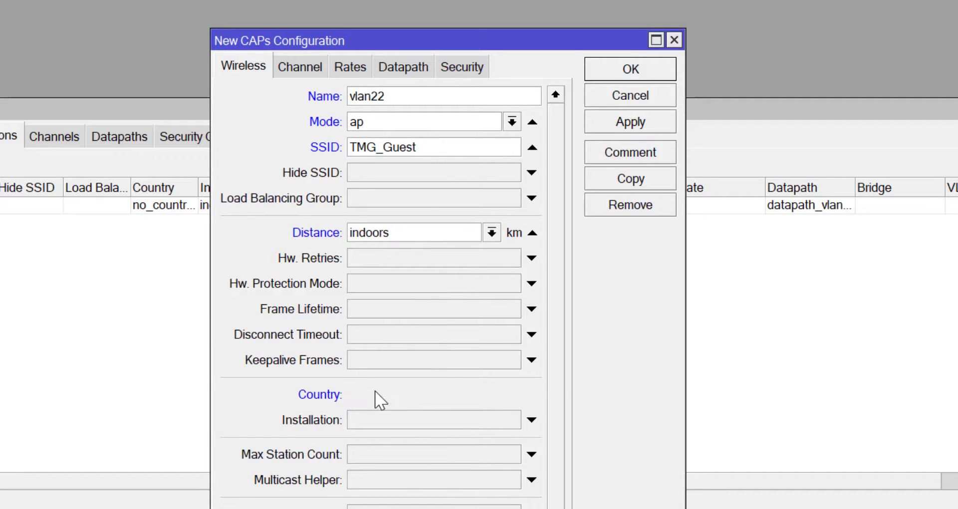
left_click(387, 416)
left_click(506, 420)
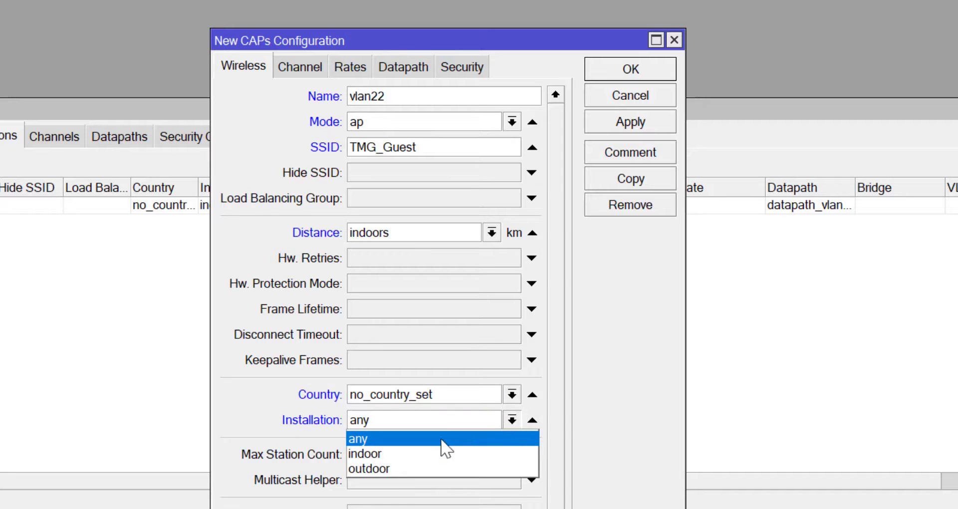
left_click(369, 455)
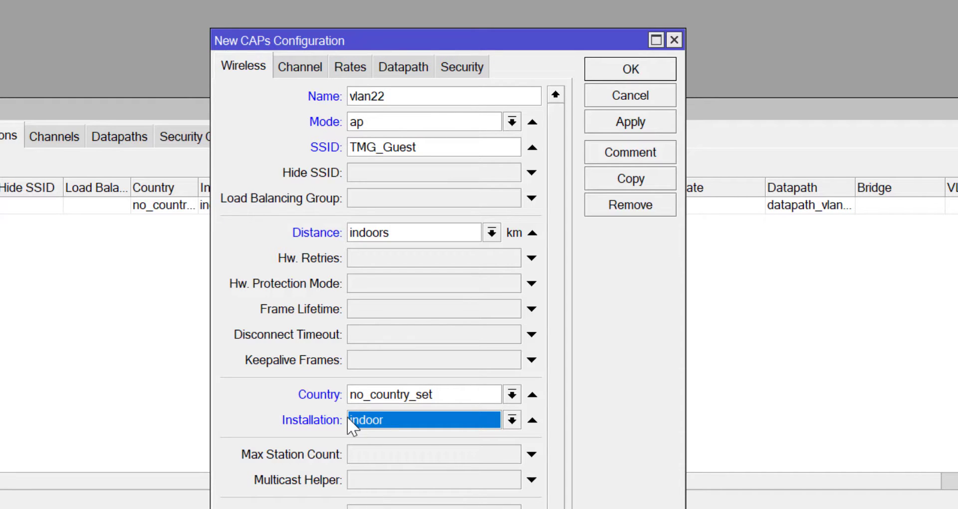
Step: Assign datapath_vlan22 and security_vlan22 to vlan22 and save the configuration
left_click(402, 70)
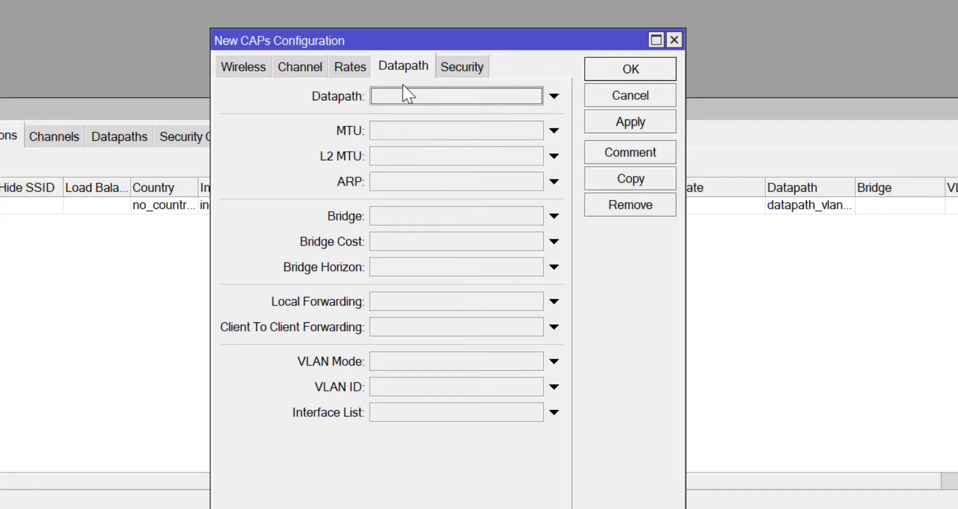
left_click(402, 93)
left_click(536, 95)
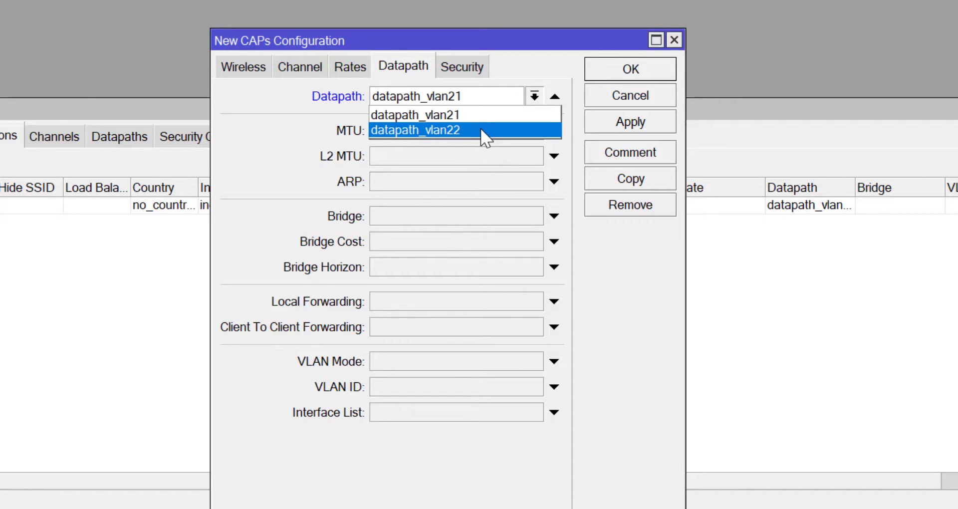
left_click(480, 128)
left_click(462, 67)
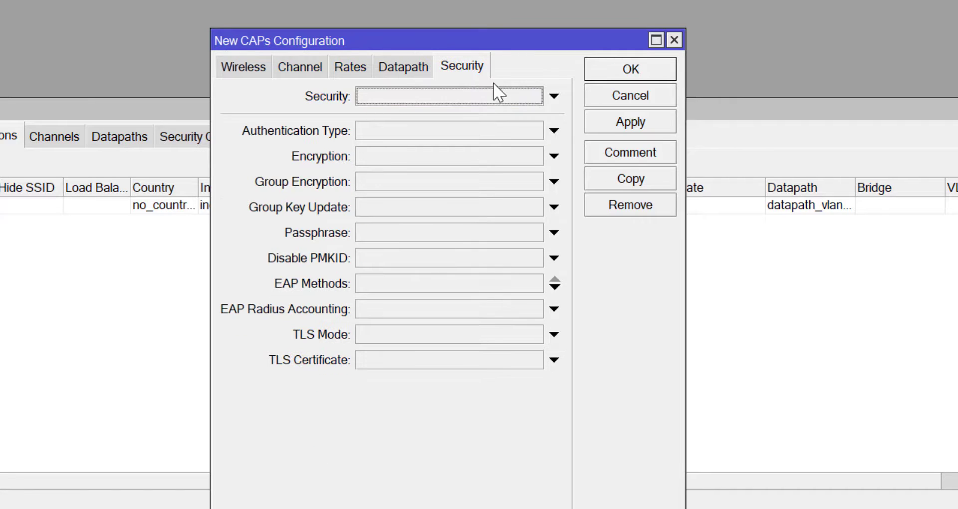
left_click(528, 97)
left_click(534, 97)
left_click(455, 126)
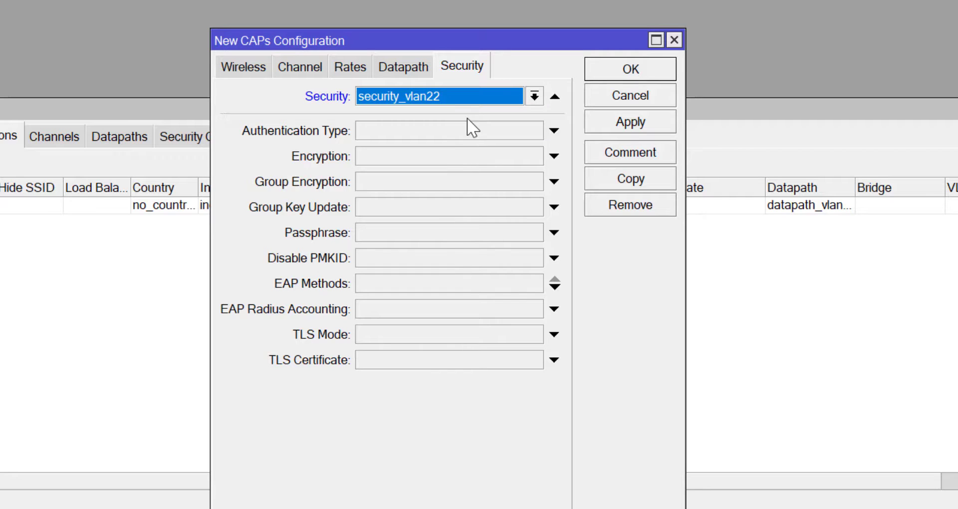
left_click(642, 120)
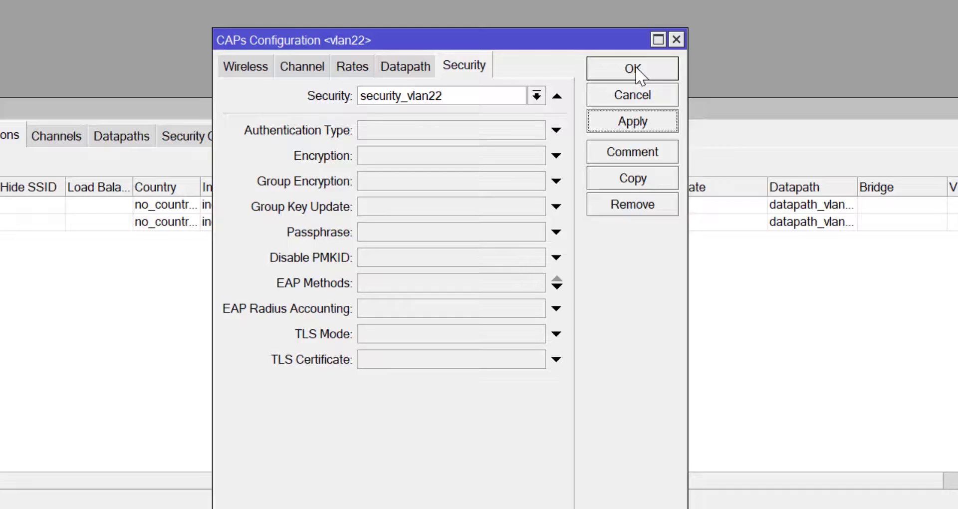
left_click(636, 74)
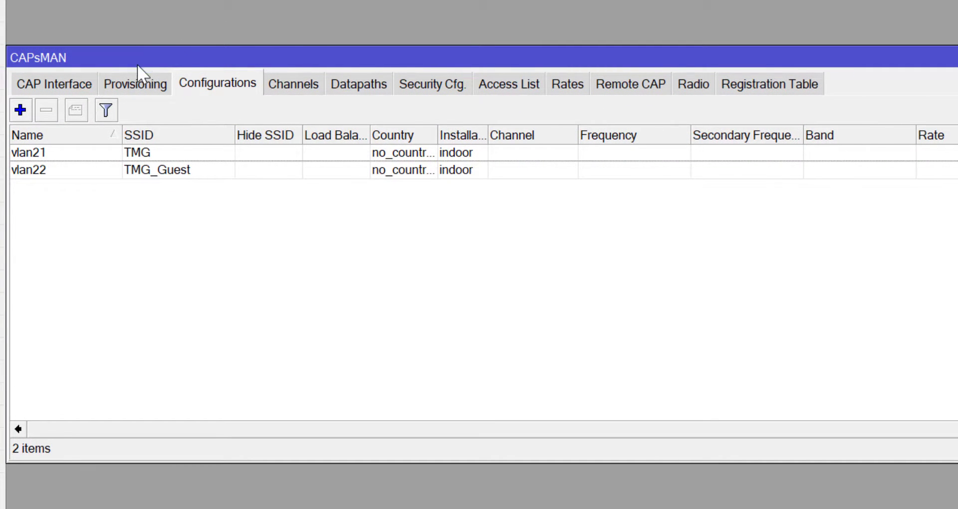
Step: Add a provisioning rule: create dynamic enabled, slave configuration vlan22, identity name format
left_click(133, 83)
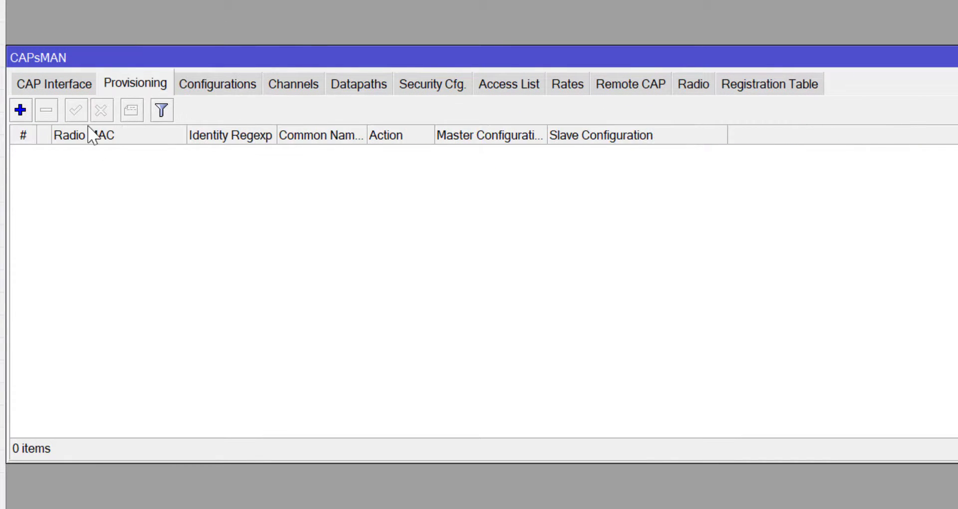
left_click(20, 110)
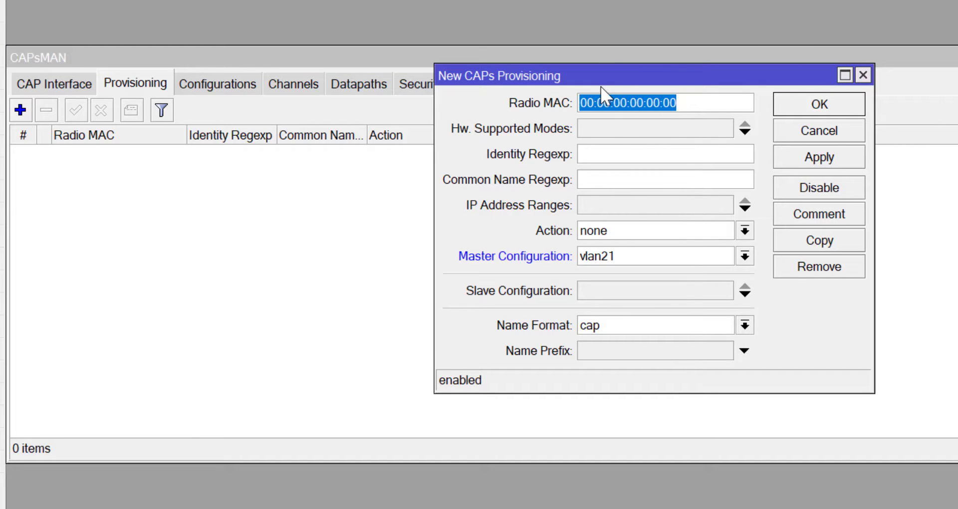
left_click(745, 230)
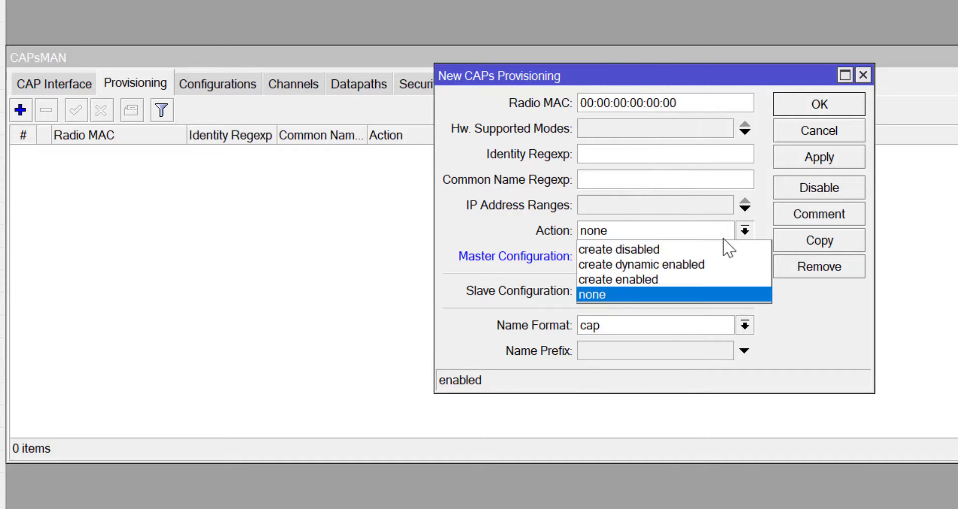
left_click(631, 264)
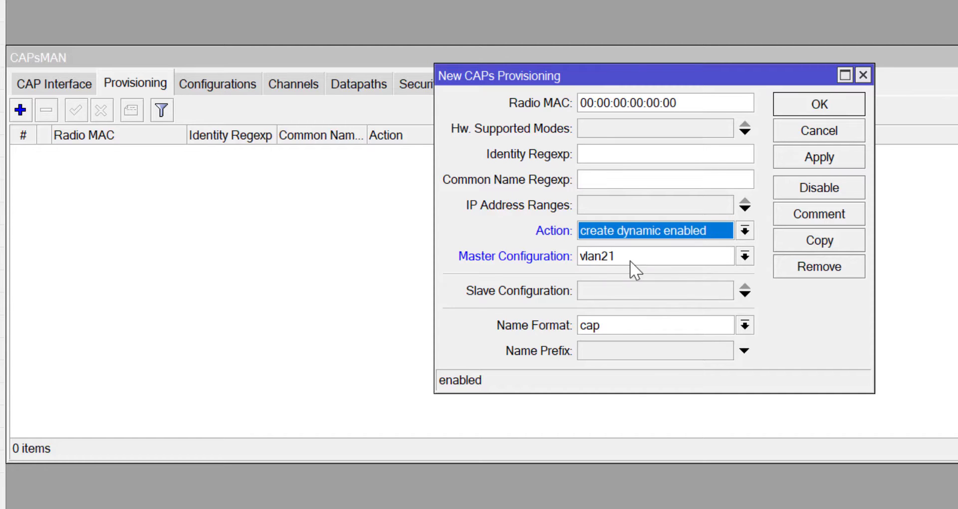
left_click(609, 289)
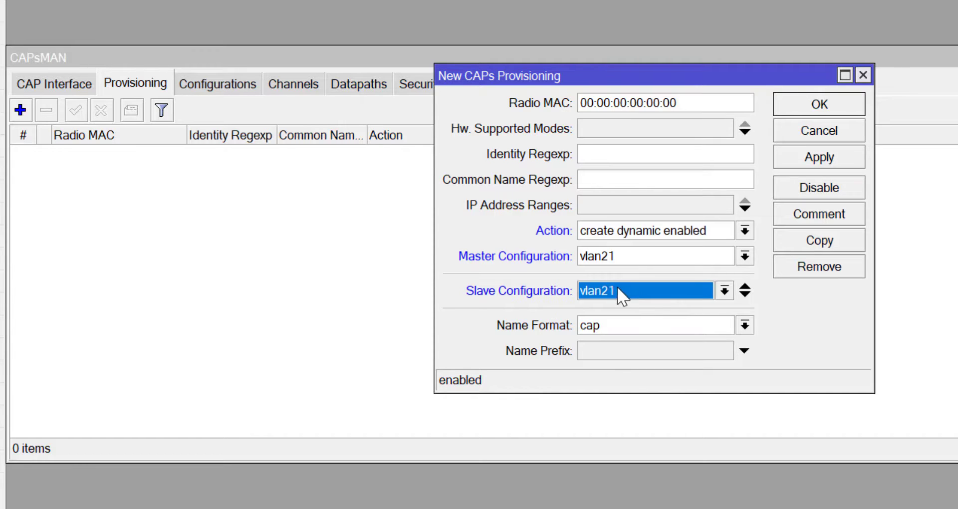
left_click(723, 292)
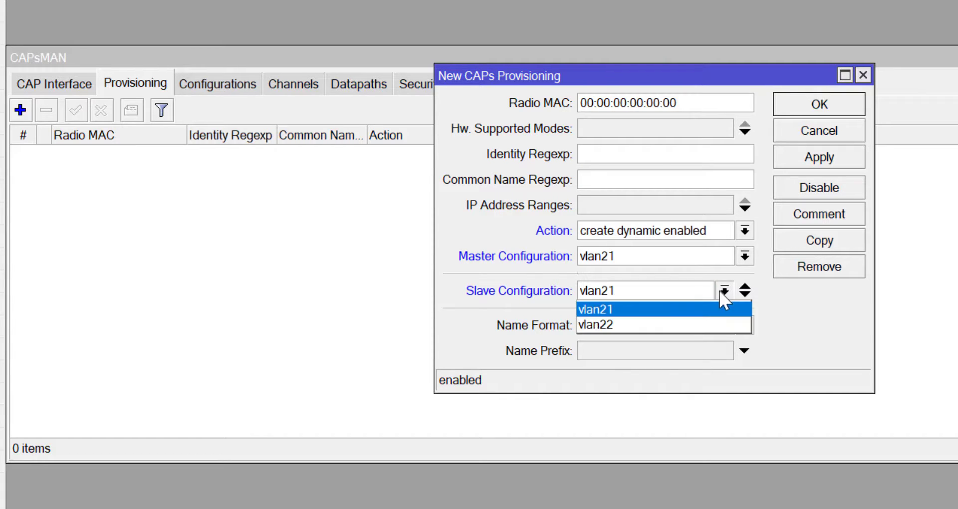
left_click(624, 320)
left_click(743, 327)
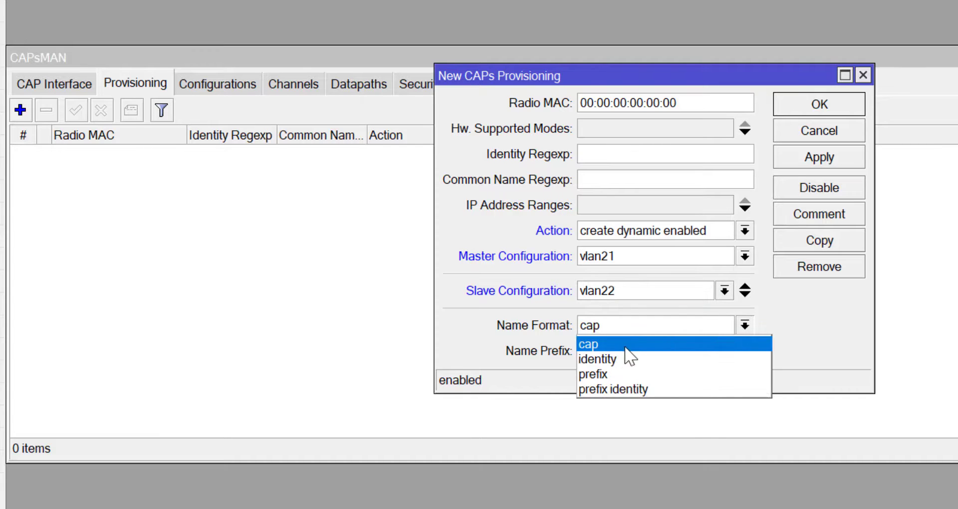
left_click(596, 352)
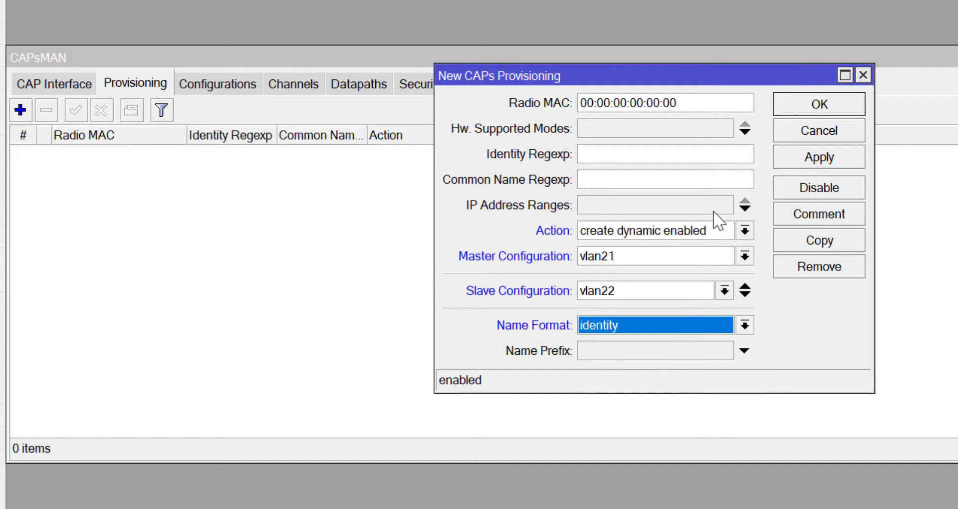
left_click(809, 160)
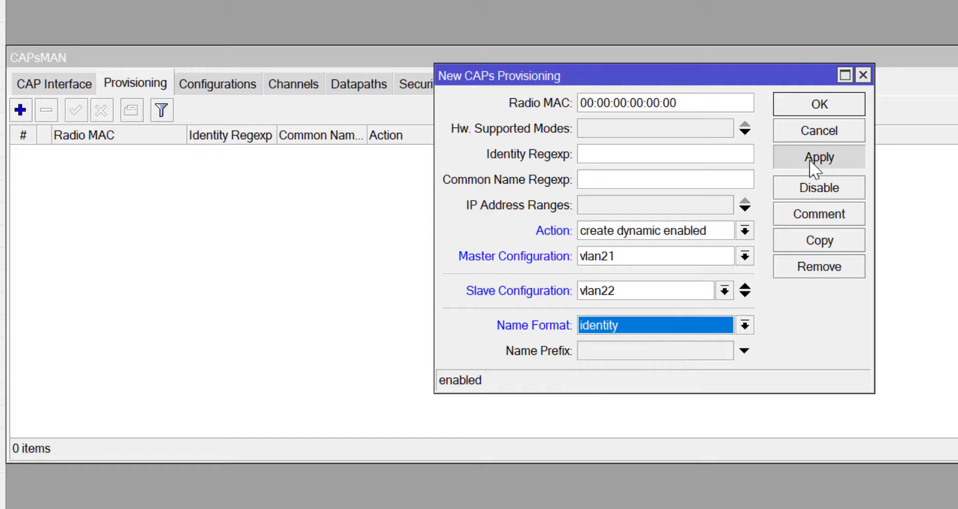
left_click(820, 105)
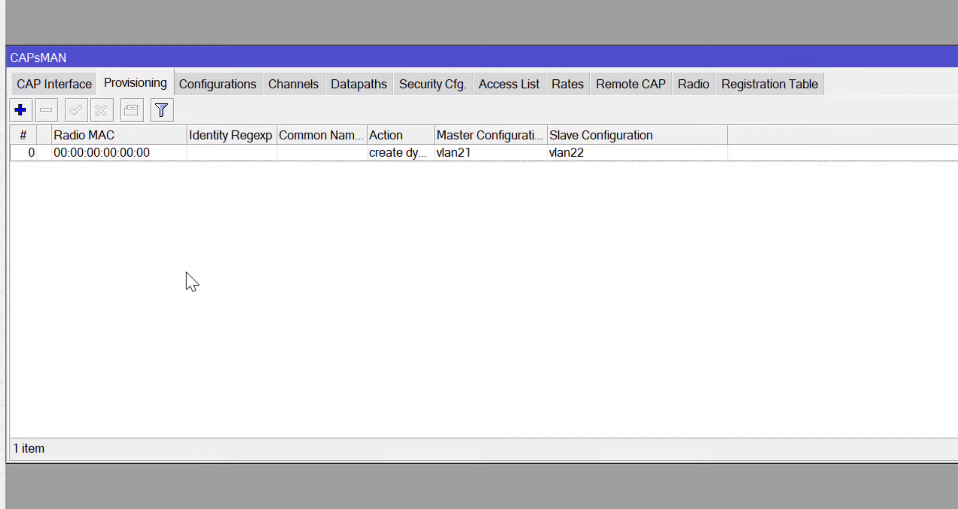
Step: Provision both remote CAPs and inspect the new CAP1-1 and CAP1-1-1 interfaces
left_click(692, 83)
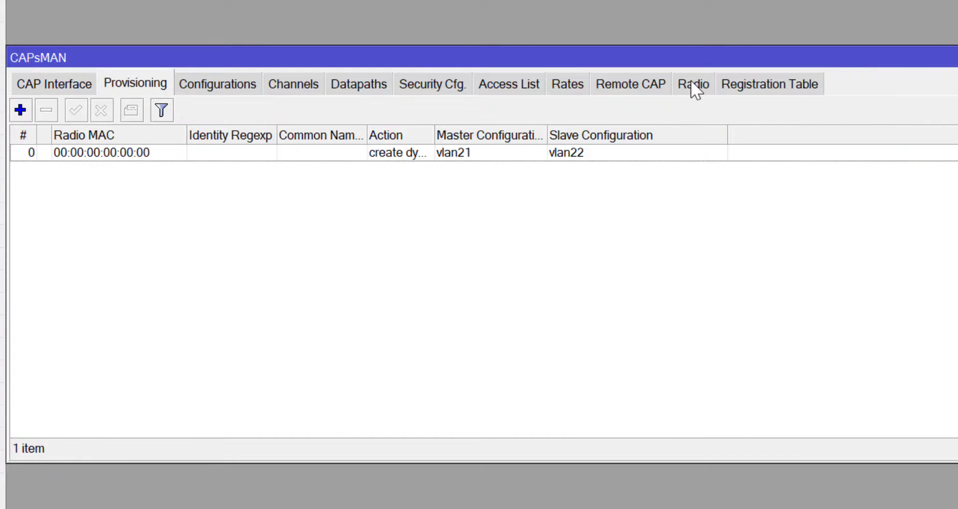
left_click(691, 83)
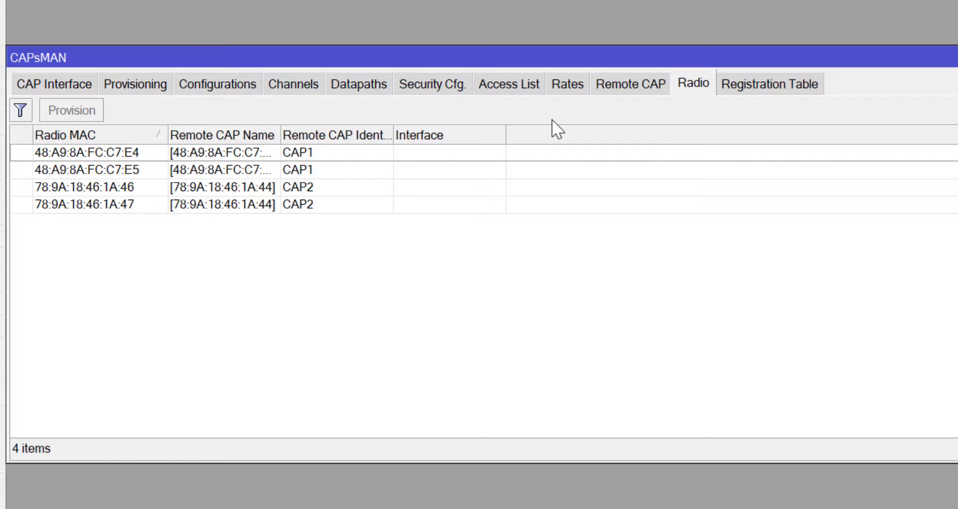
left_click(651, 86)
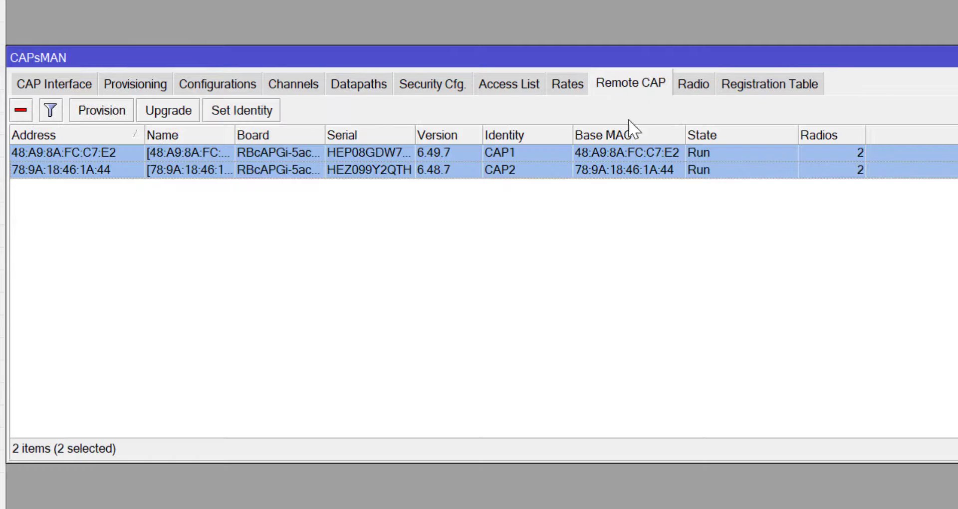
left_click(97, 110)
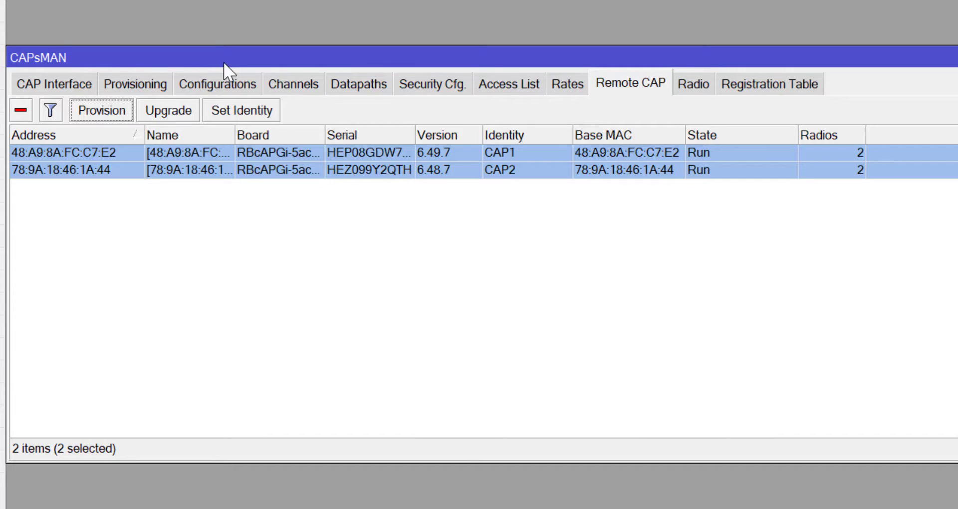
left_click(78, 82)
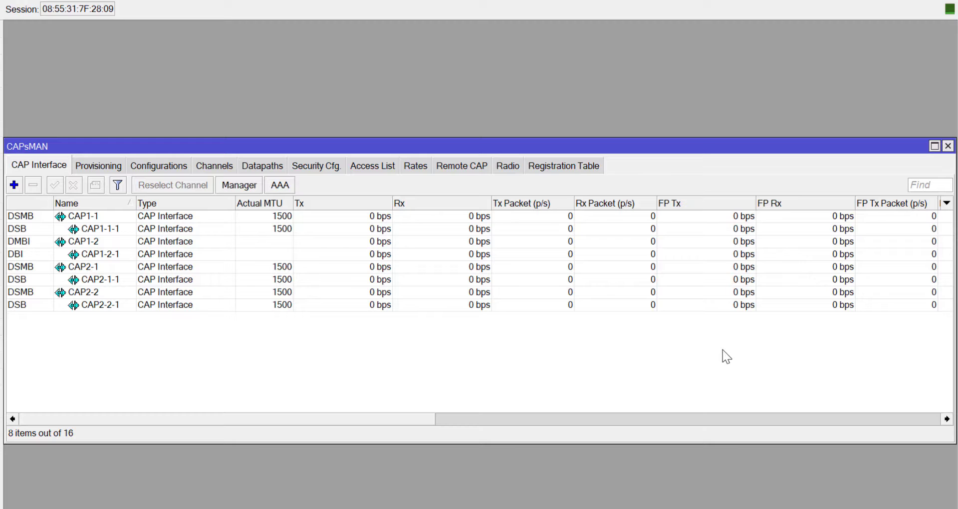
left_click(85, 216)
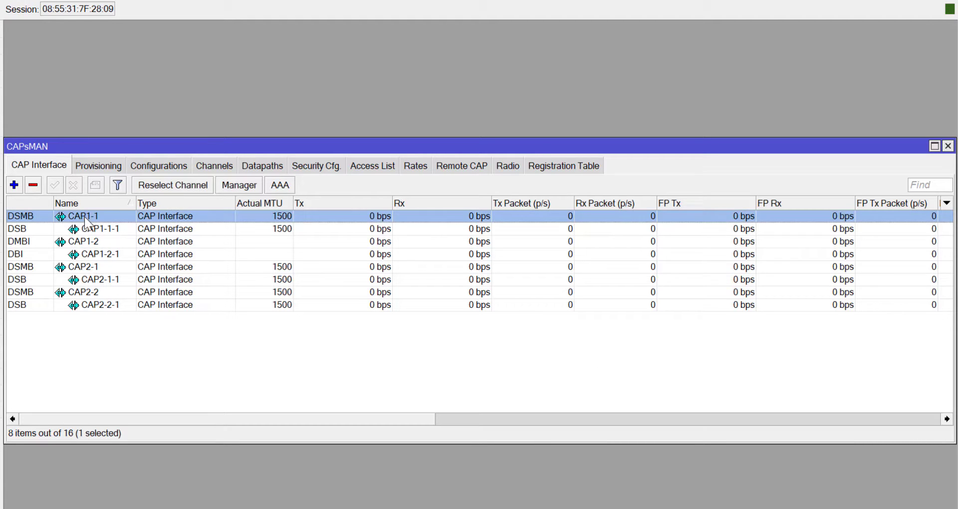
left_click(96, 227)
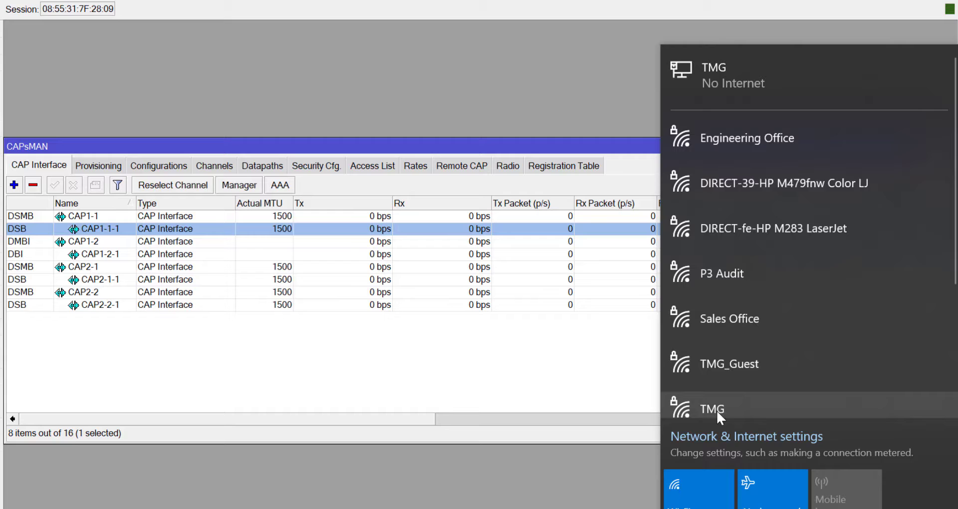
Step: Join TMG Wi-Fi with its security key, not discoverable, then check CAPsMAN's registration table
left_click(731, 406)
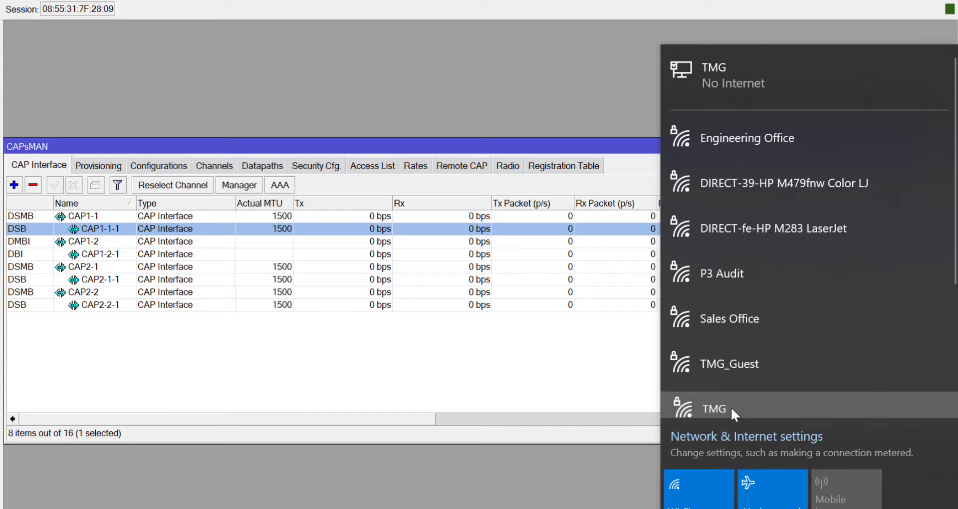
left_click(837, 393)
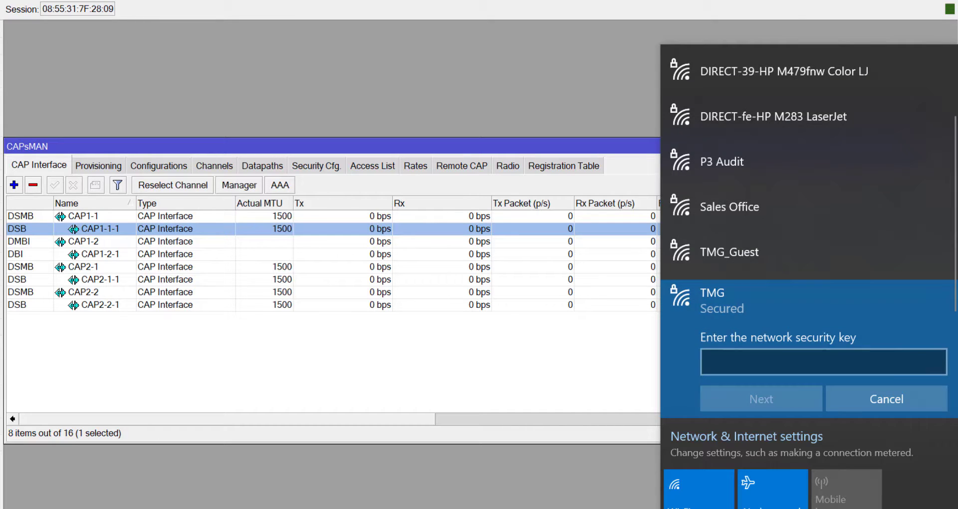
type("•••••")
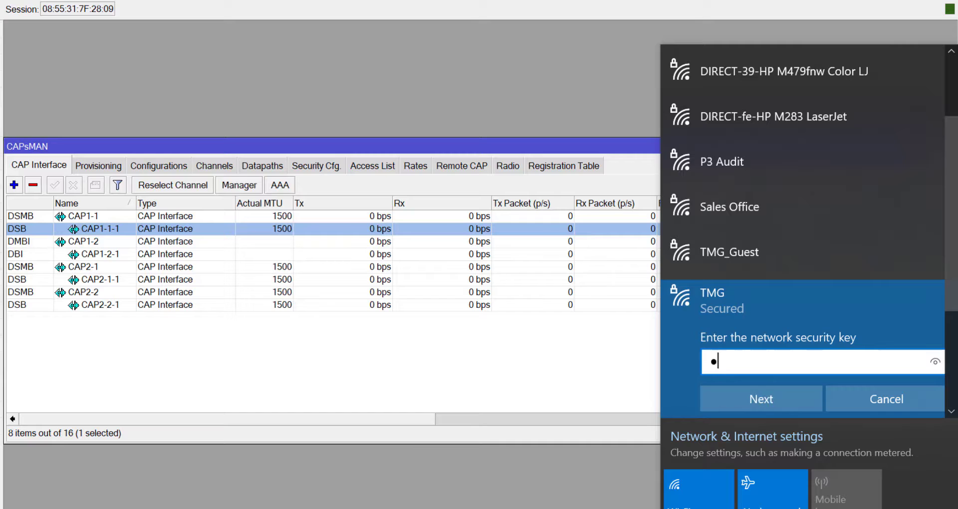
type("•••••")
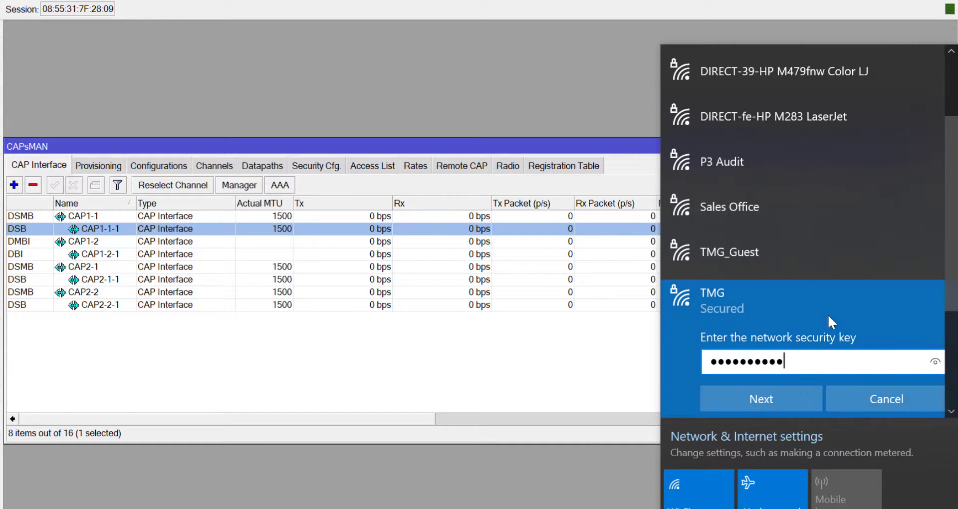
left_click(772, 403)
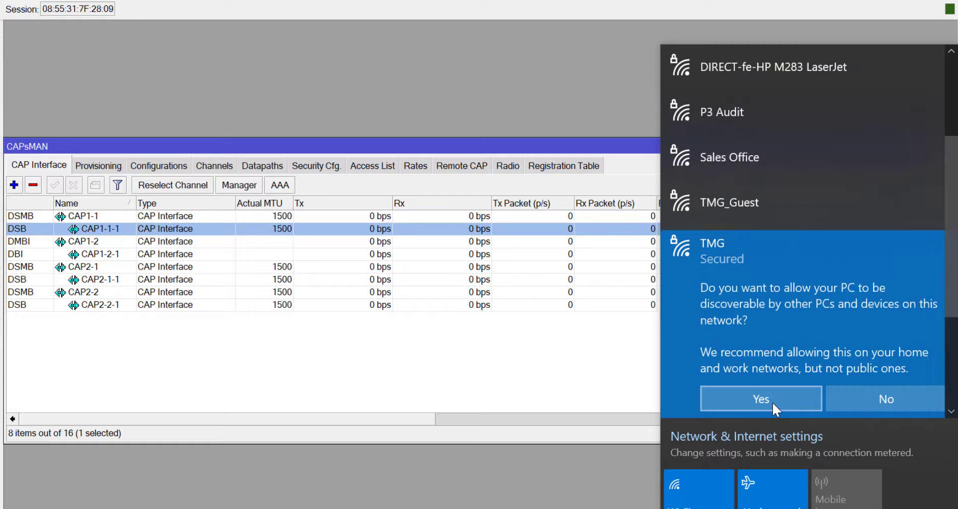
left_click(867, 398)
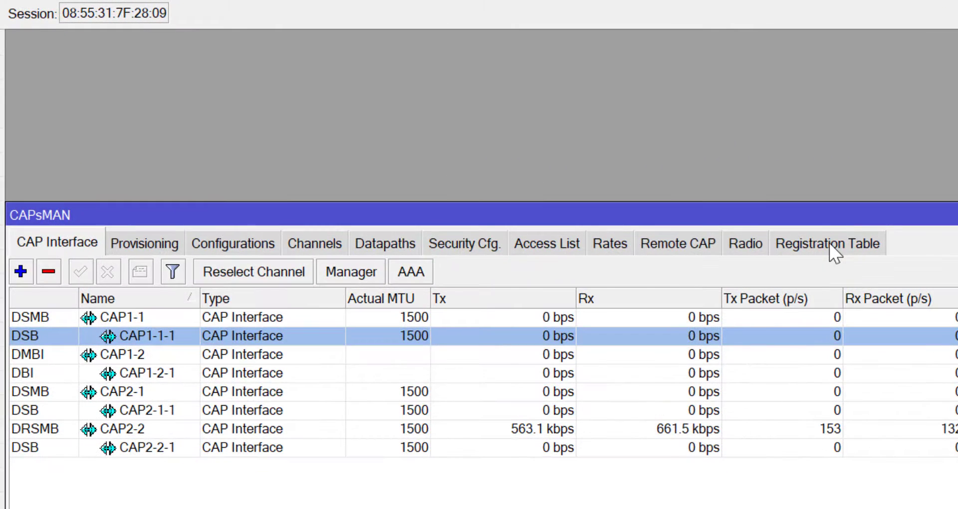
left_click(829, 244)
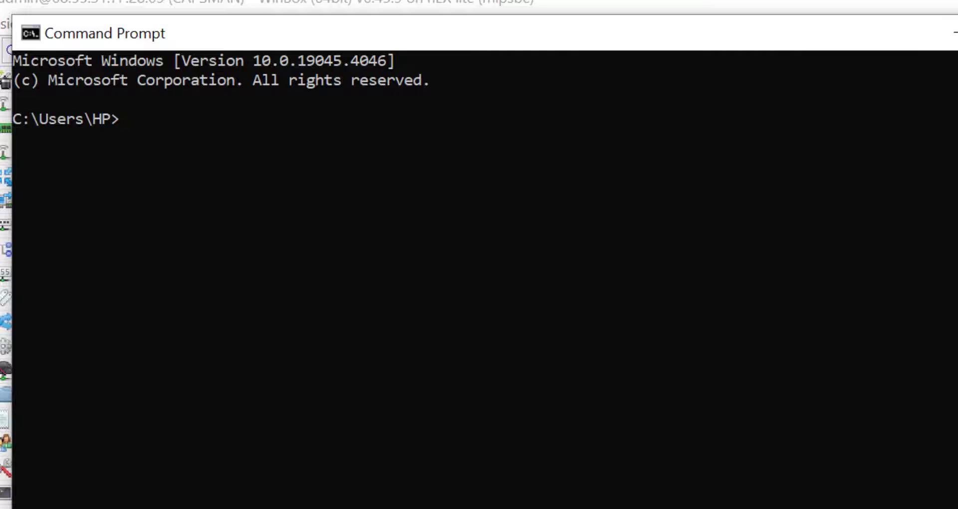
Step: Run ipconfig, check Wi-Fi IPv4 192.168.21.254 and gateway 192.168.21.1, then ping gmail.com
type("ipconf")
type("ig")
key("Return")
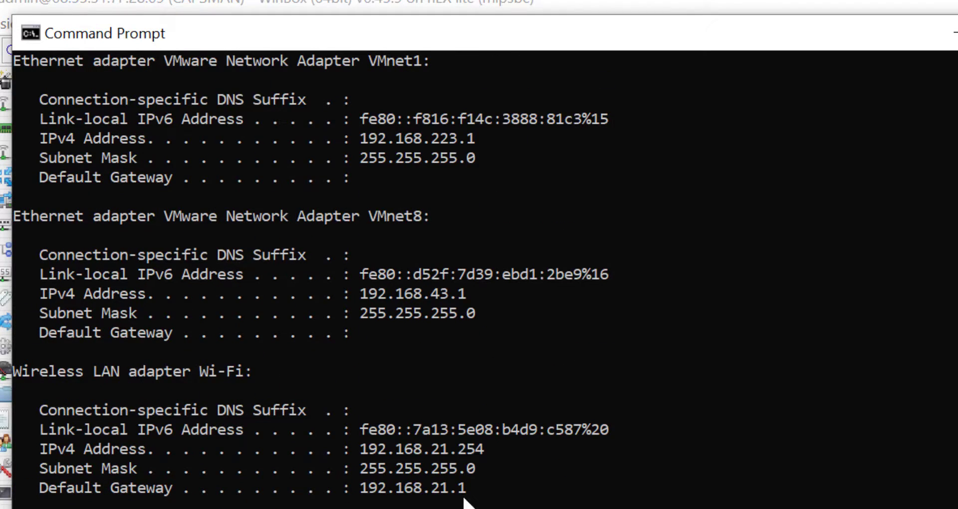
left_click_drag(471, 489, 364, 493)
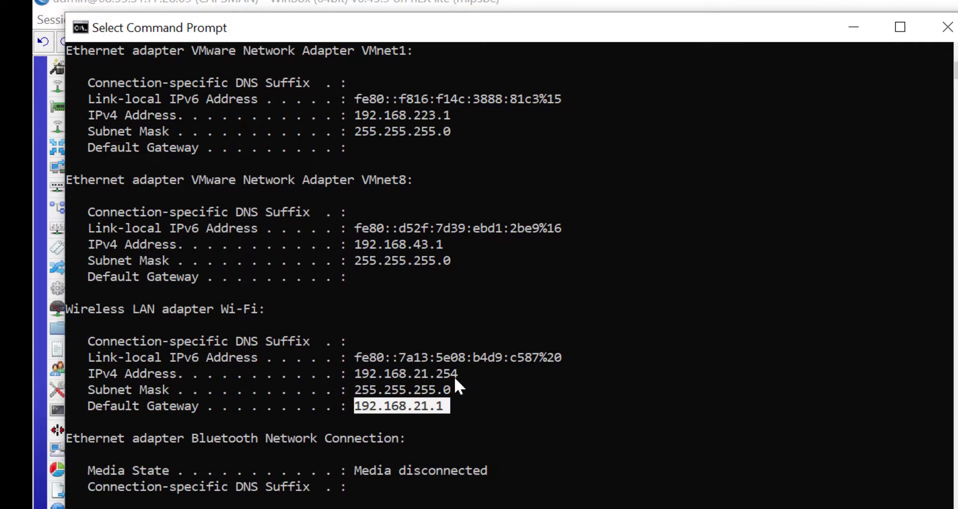
left_click_drag(463, 373, 354, 375)
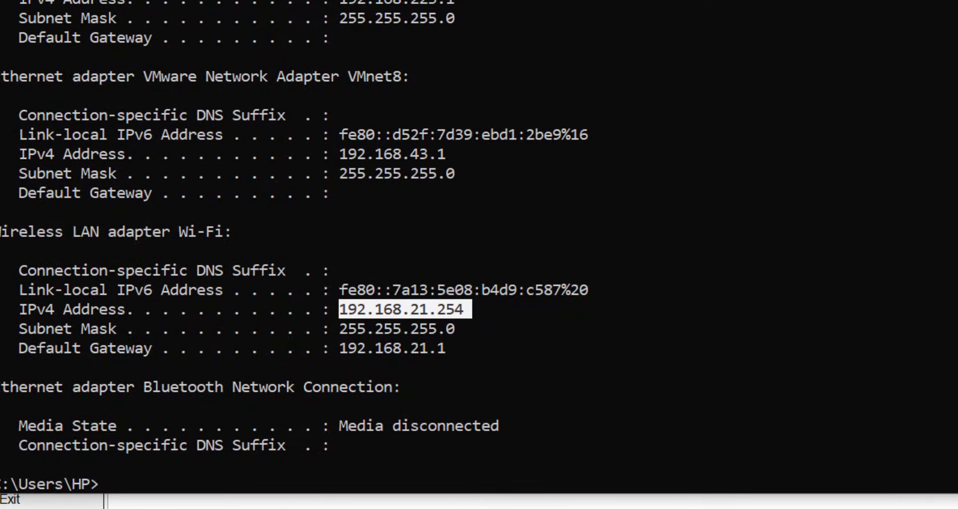
type("ping ")
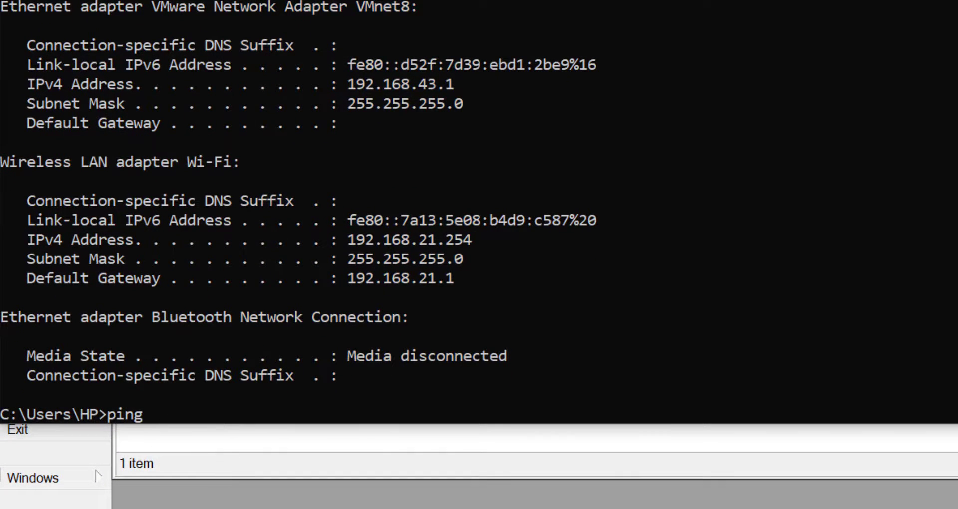
type("gmail.com")
key("Return")
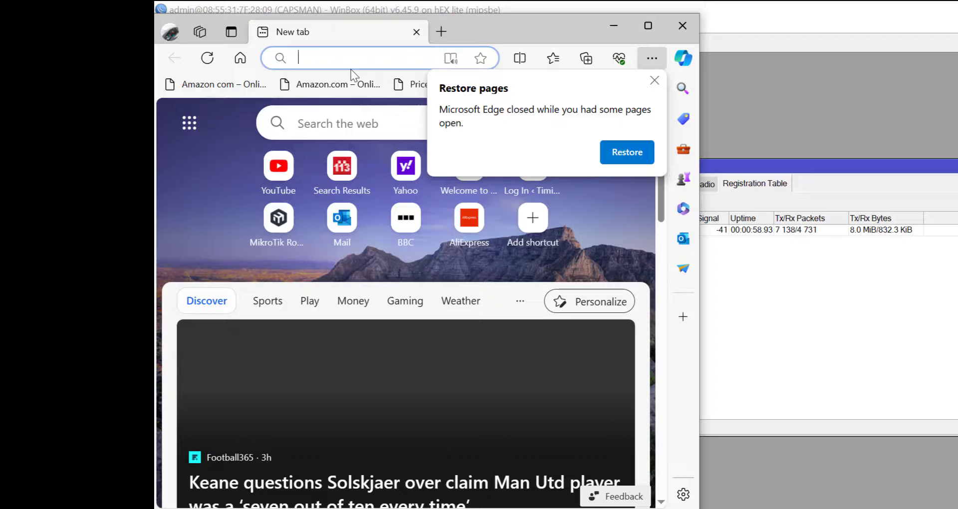
Step: Load timigate.com in Edge, maximise the window, and scroll down the homepage
type("ti")
key("Return")
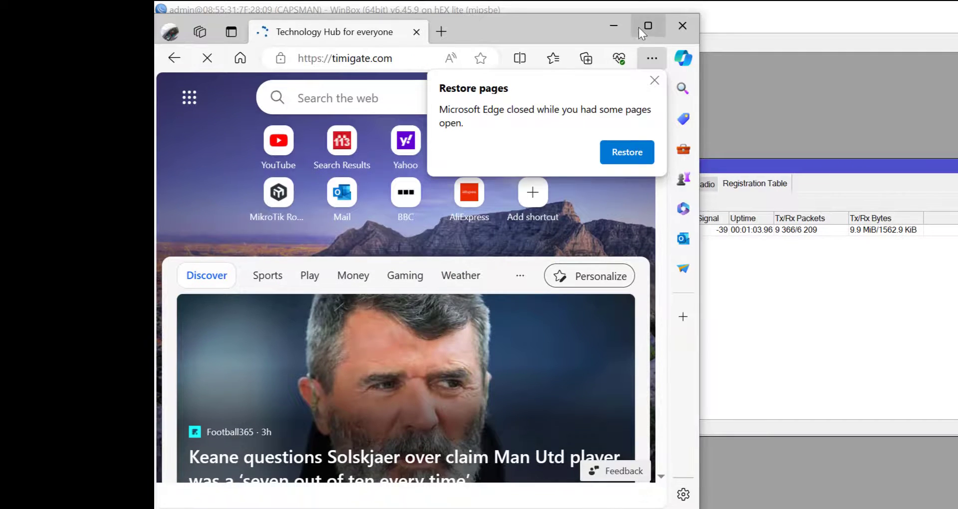
left_click(647, 26)
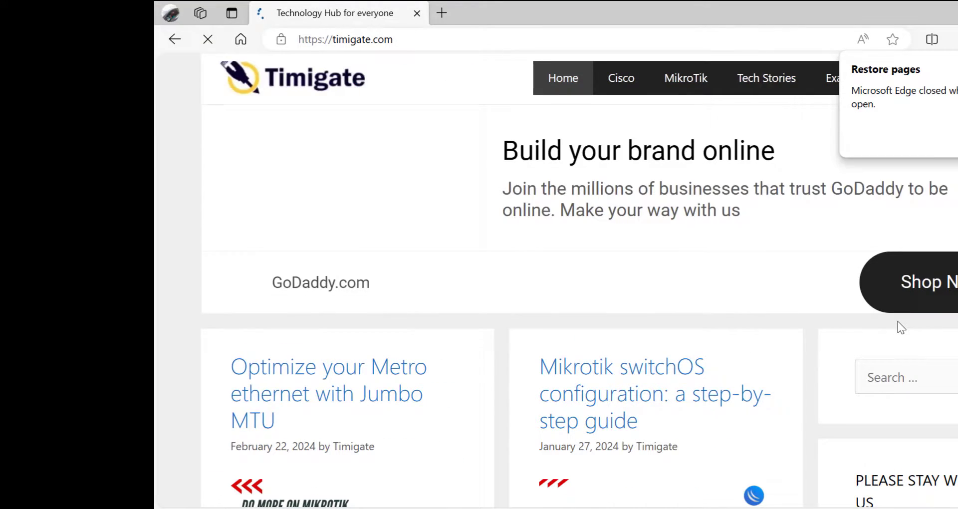
scroll(897, 322, "down", 3)
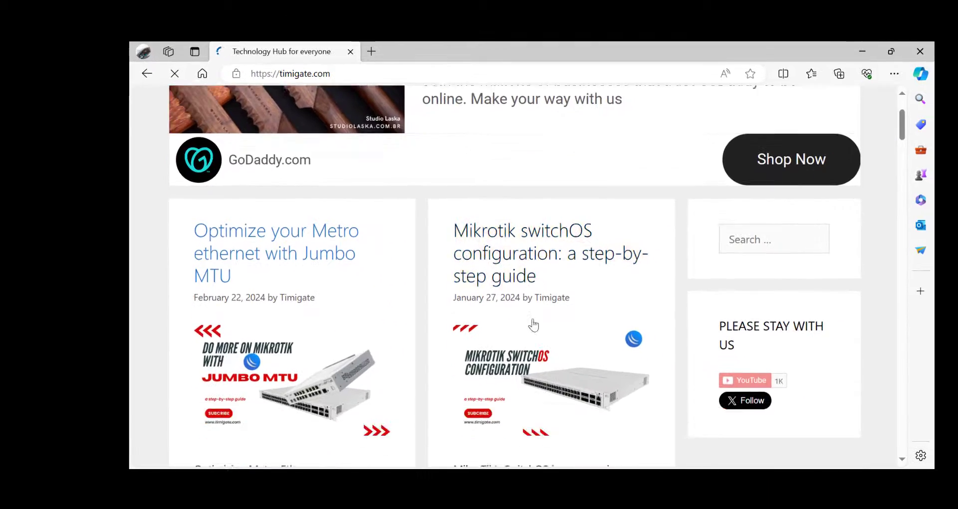
scroll(533, 326, "down", 5)
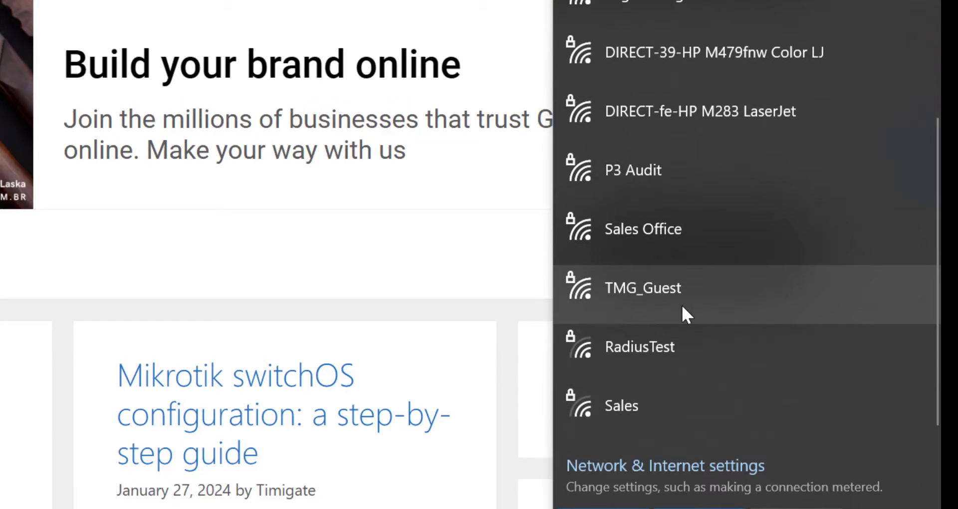
Step: Join the TMG_Guest Wi-Fi with its security key, choosing not to make the PC discoverable
left_click(679, 309)
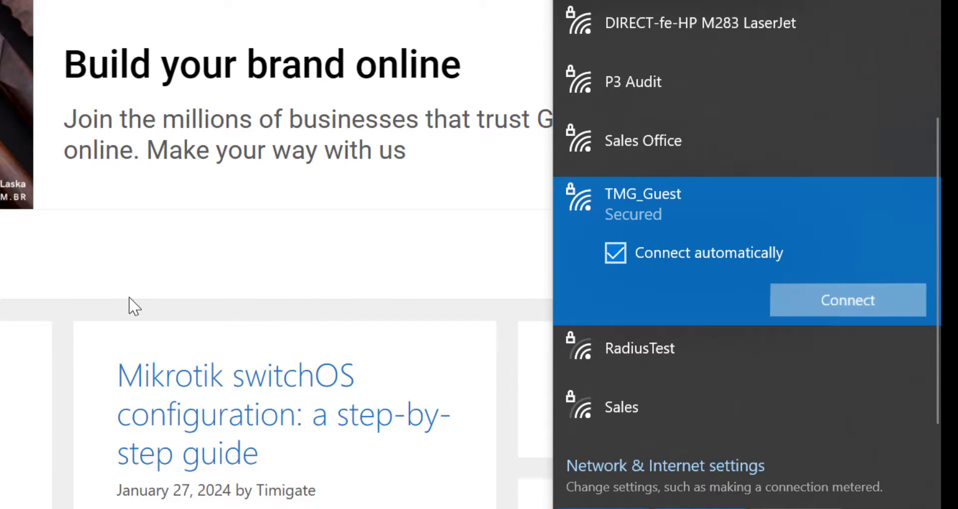
left_click(818, 300)
type("a")
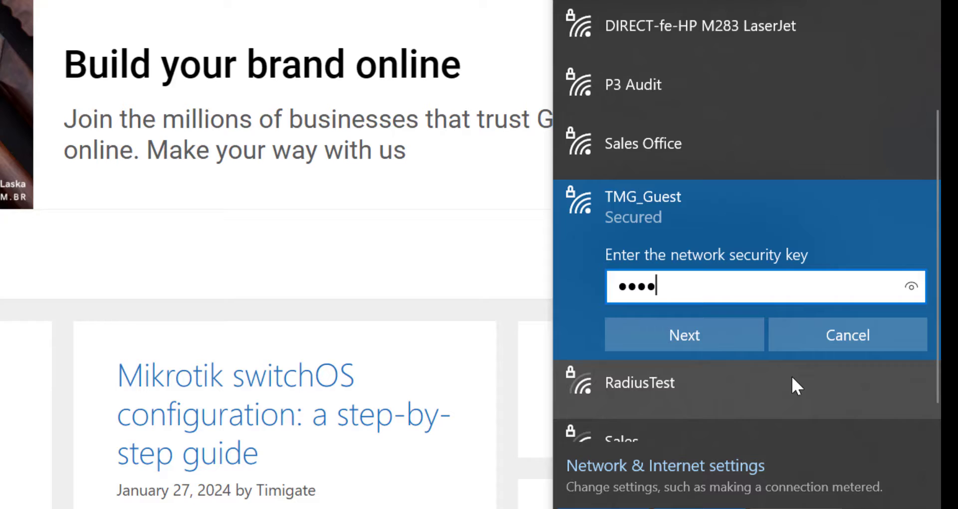
type("*****")
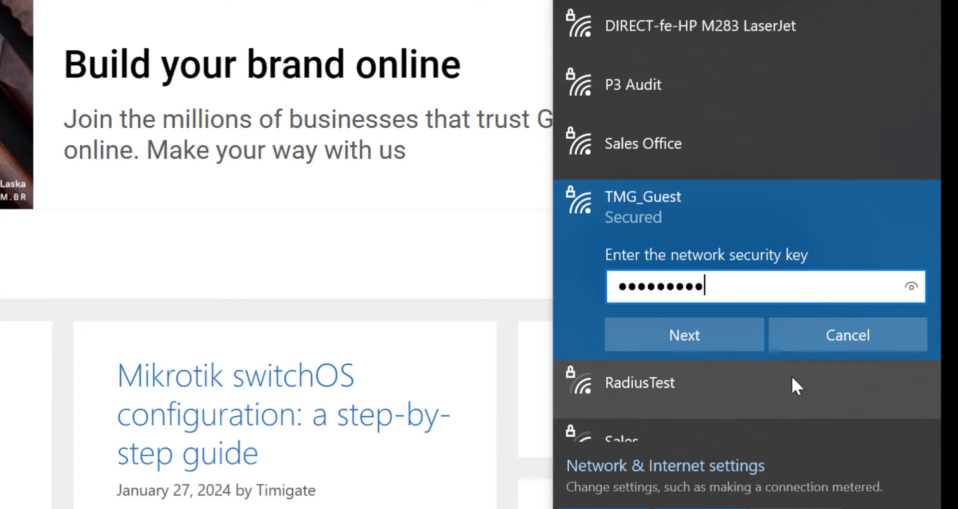
left_click(713, 342)
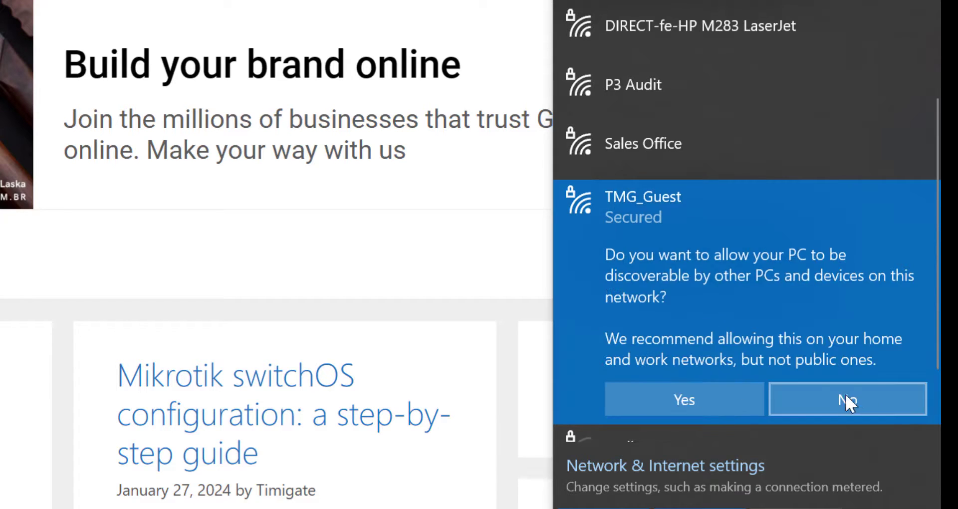
left_click(845, 395)
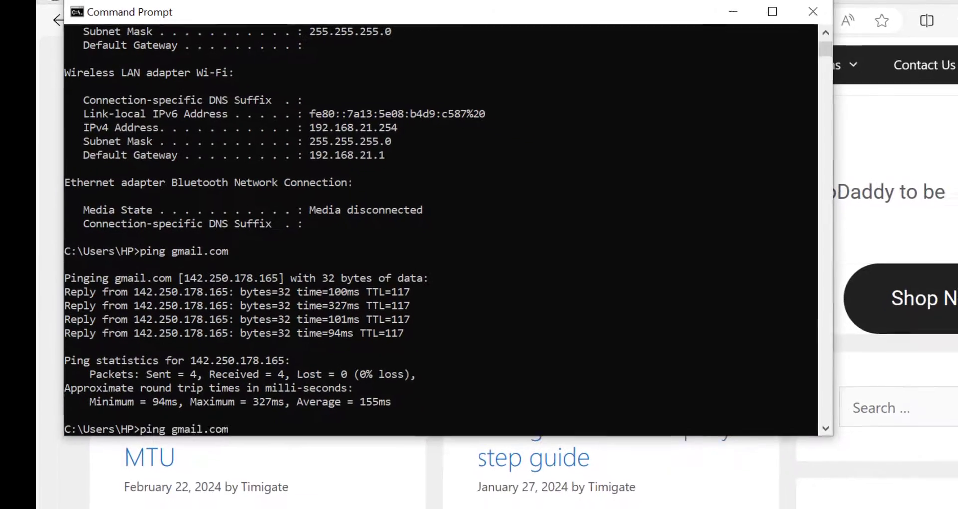
Step: Run ipconfig to check the new 192.168.22.254 address and 192.168.22.1 gateway, then switch to WinBox
type("ipconfig")
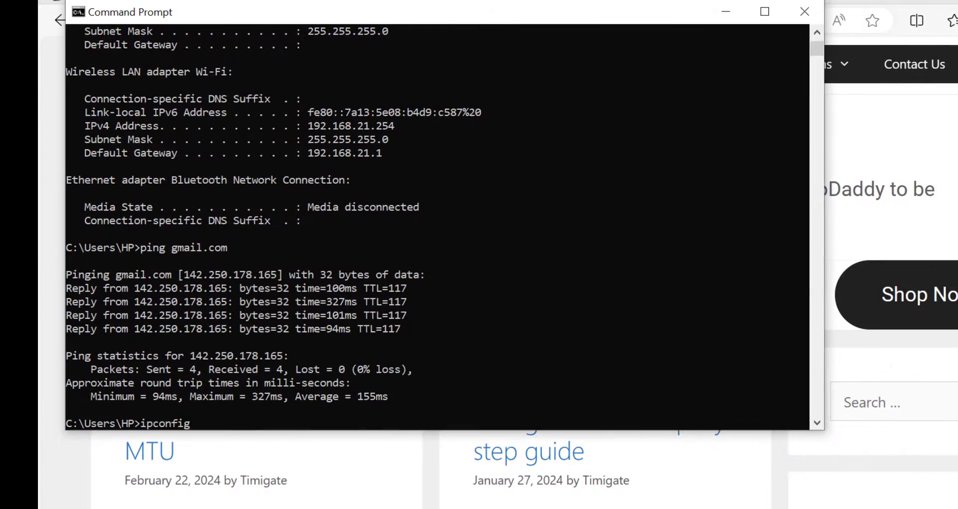
key("Return")
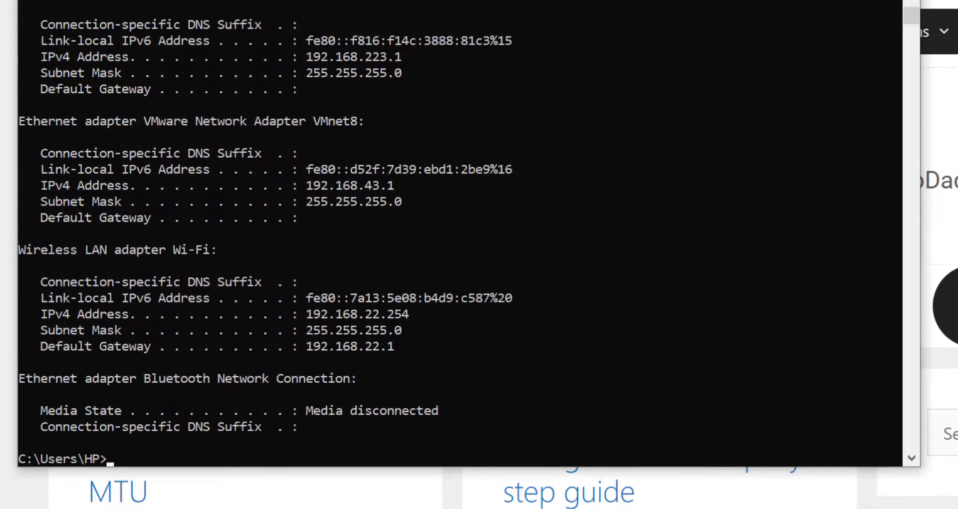
left_click_drag(400, 345, 293, 347)
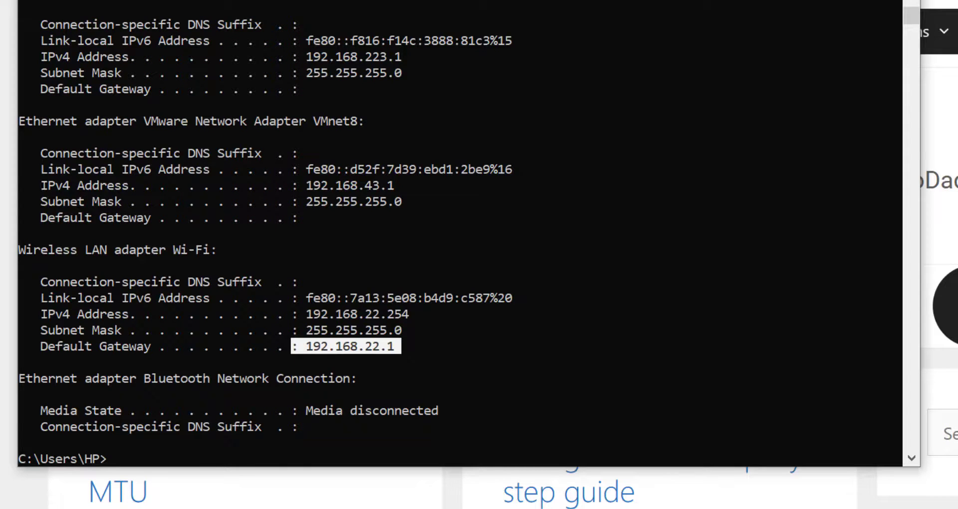
left_click(447, 496)
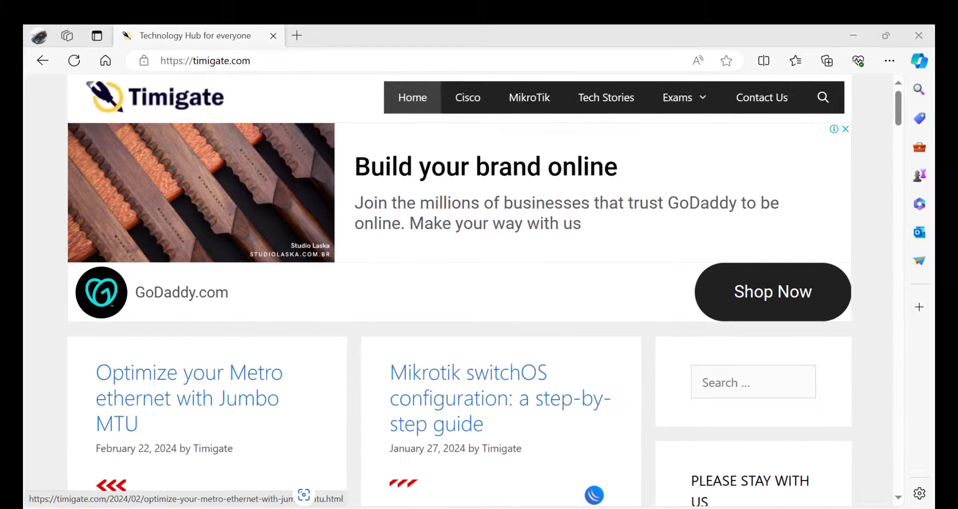
key("alt+Tab")
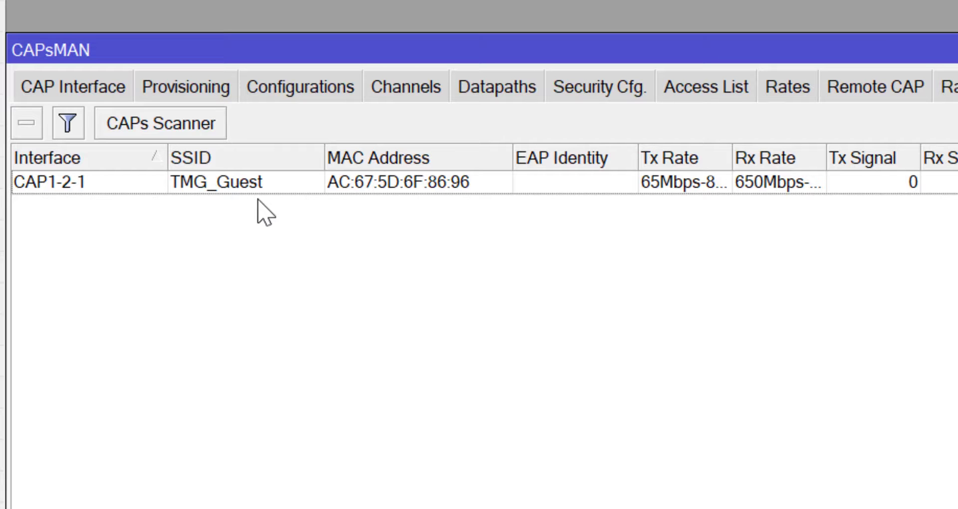
Step: Dismiss the ad on the BBC homepage, scroll through it, then minimise Edge to reveal WinBox
key("alt+Tab")
left_click(493, 317)
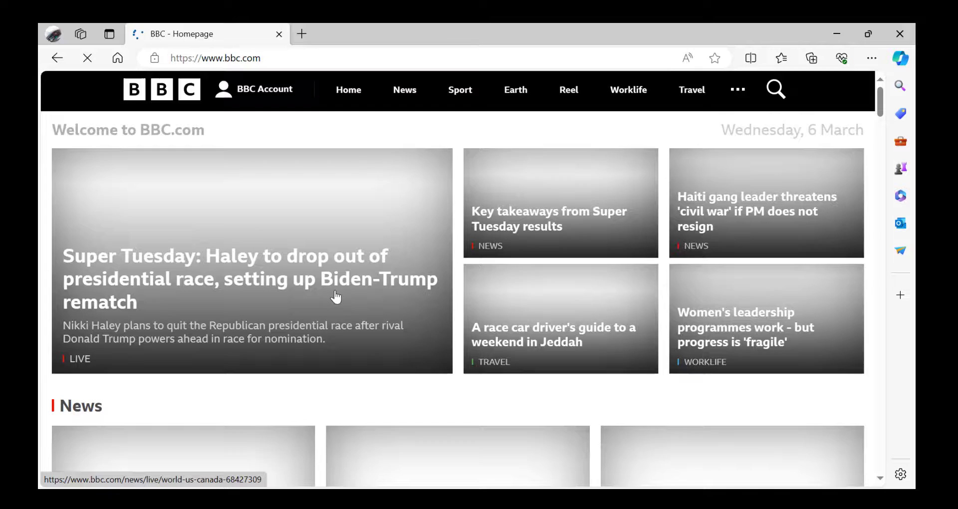
scroll(571, 321, "down", 3)
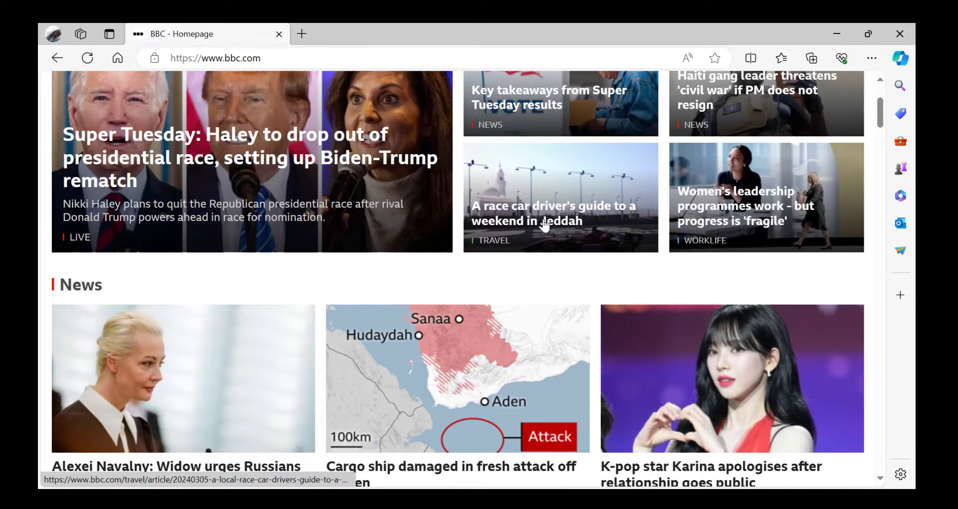
scroll(535, 229, "down", 5)
scroll(560, 247, "down", 12)
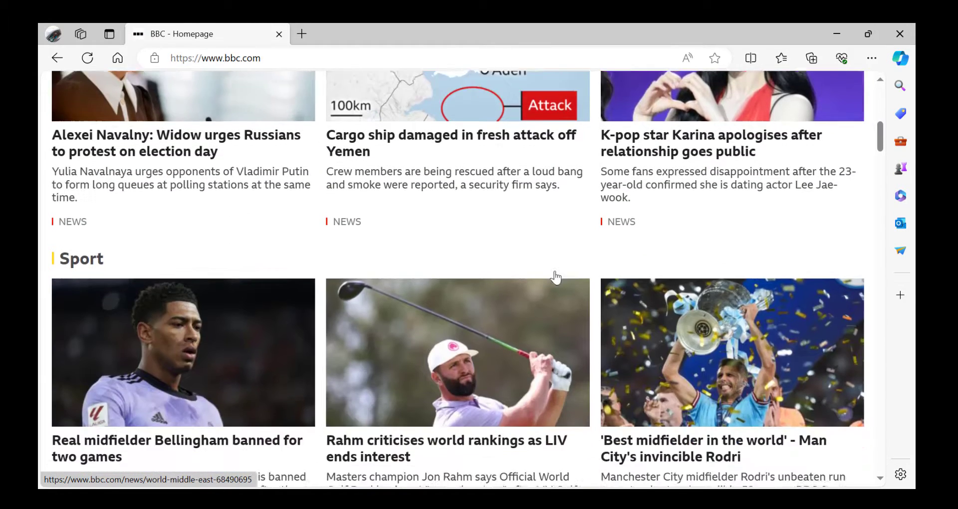
scroll(550, 287, "down", 5)
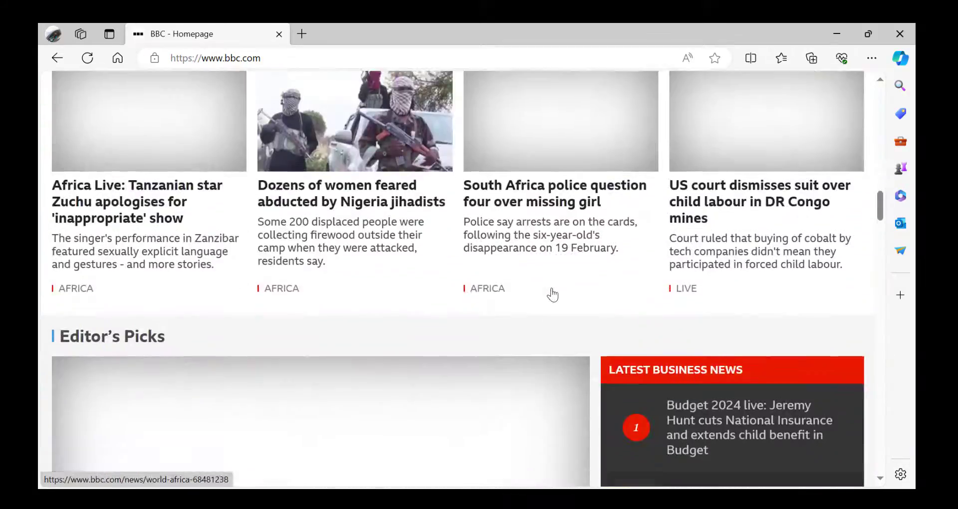
scroll(550, 287, "up", 18)
scroll(551, 287, "up", 7)
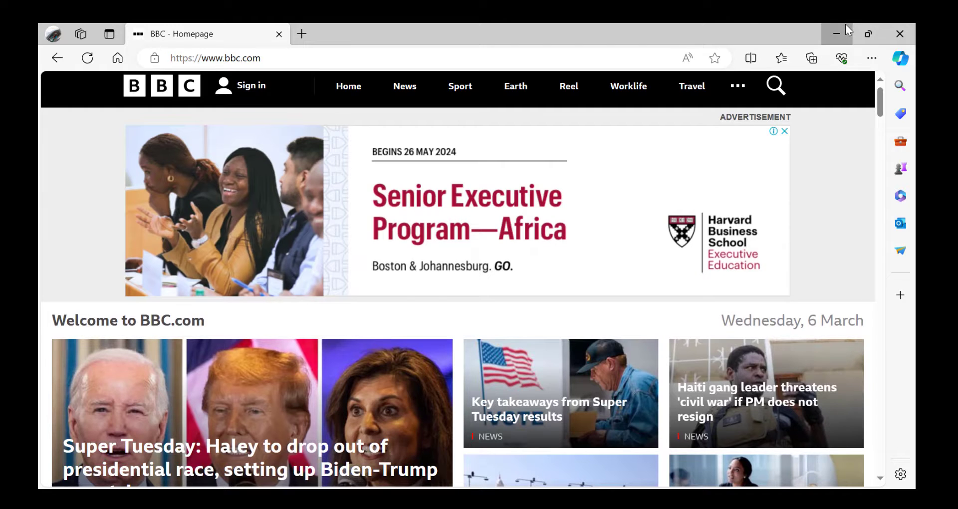
left_click(845, 25)
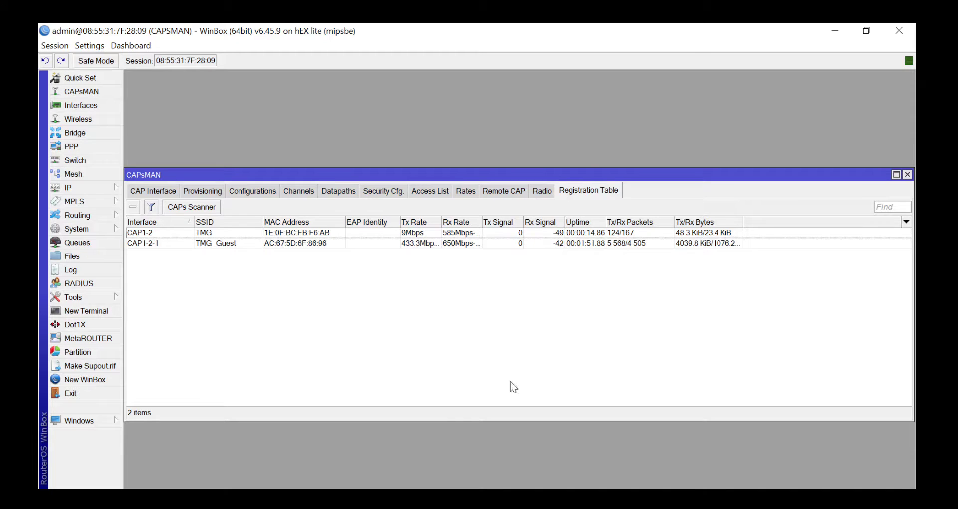
mouse_move(395, 501)
left_click(395, 467)
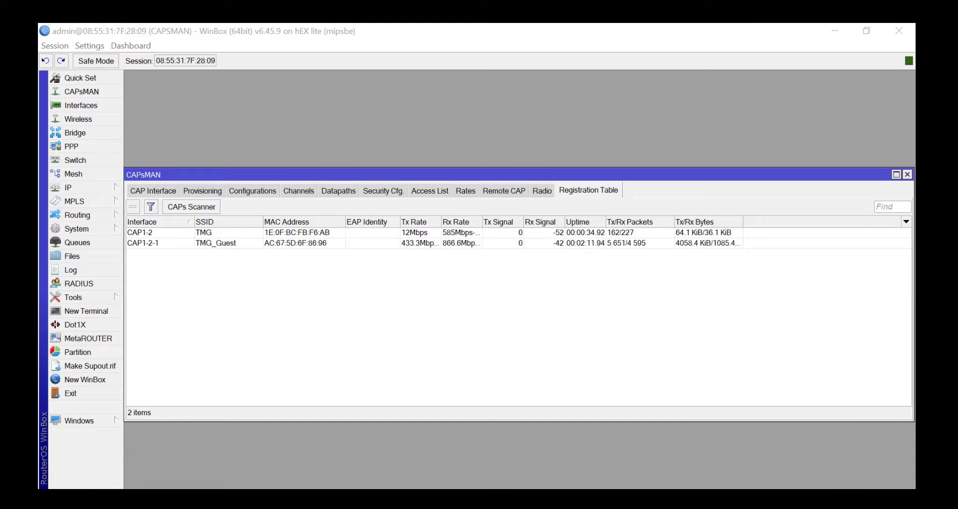
key("super+w")
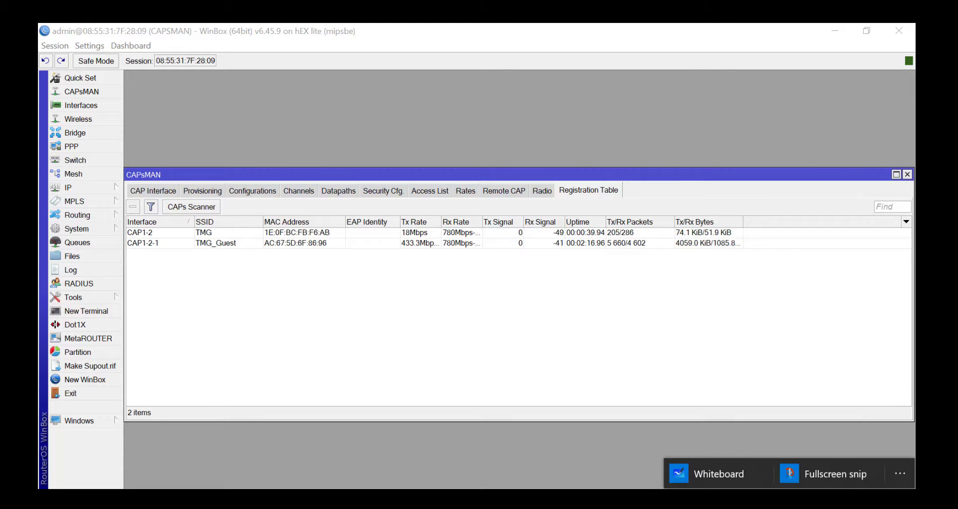
left_click(827, 474)
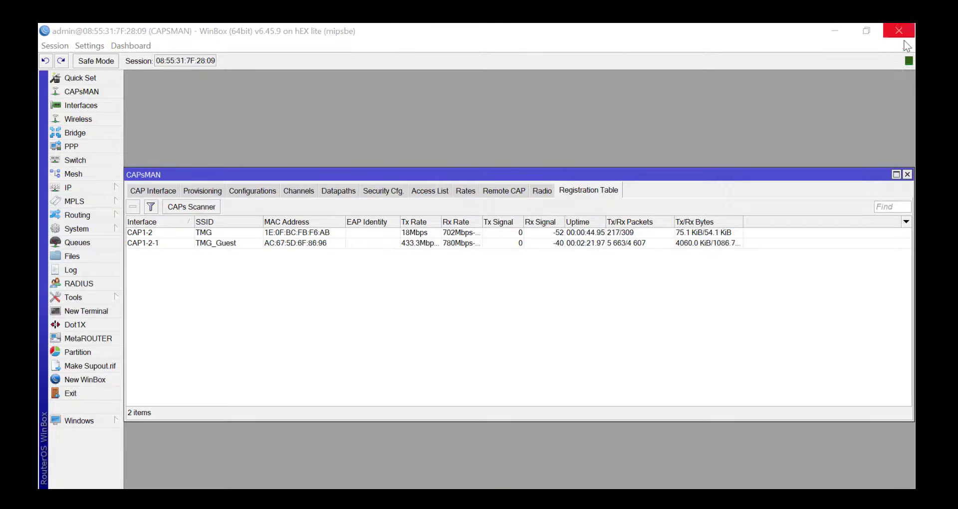